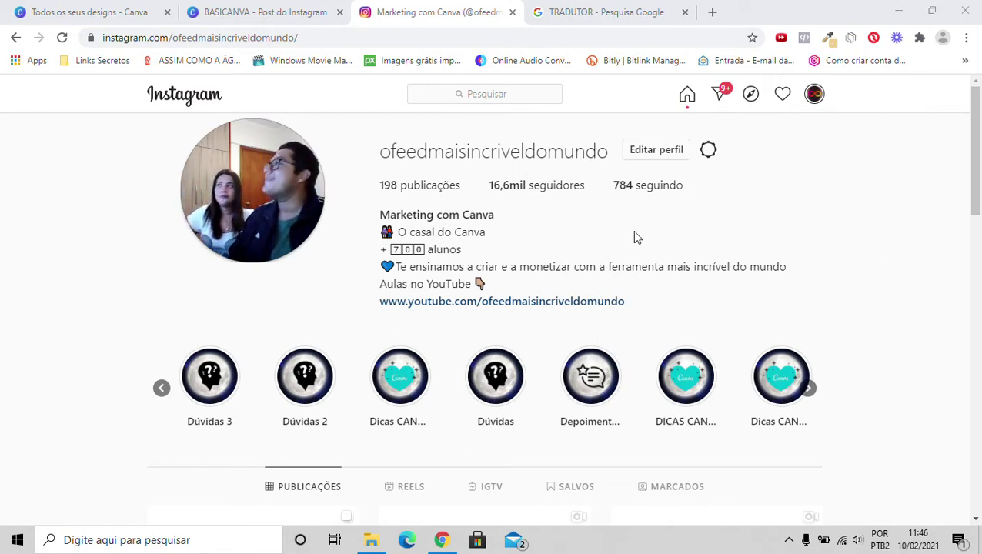
pyautogui.moveTo(537, 150); pyautogui.dragTo(684, 150)
pyautogui.click(427, 150)
pyautogui.click(897, 202)
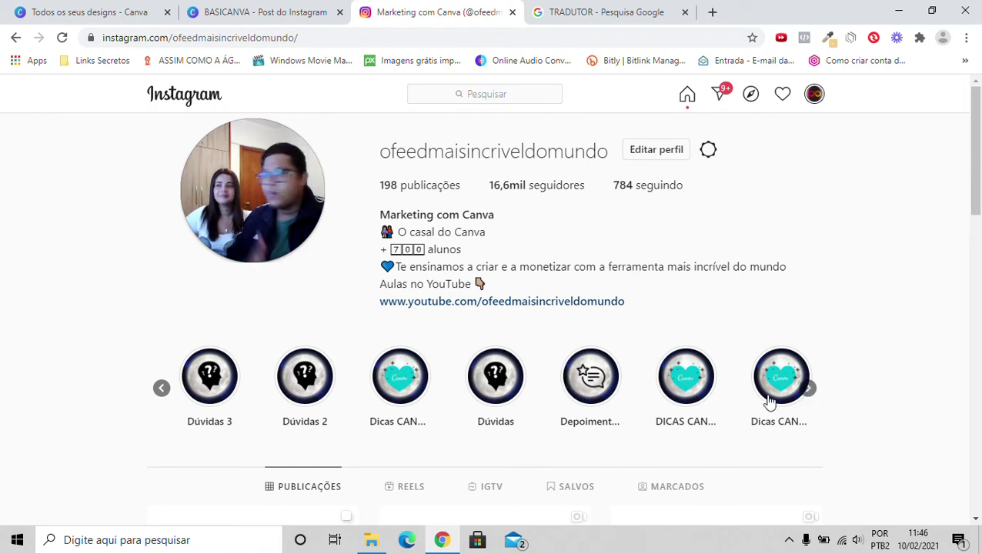
pyautogui.scroll(-1, 768, 401)
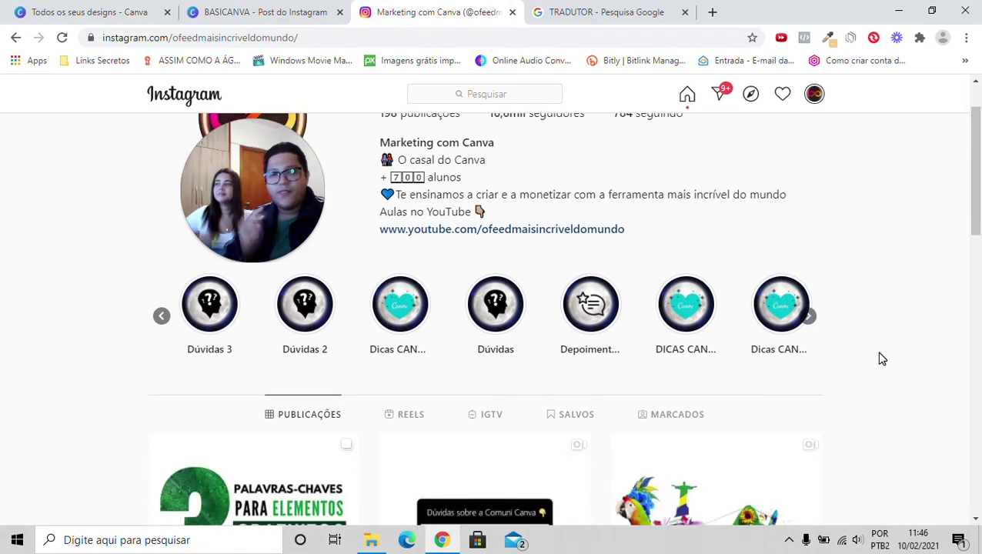
pyautogui.scroll(1, 877, 362)
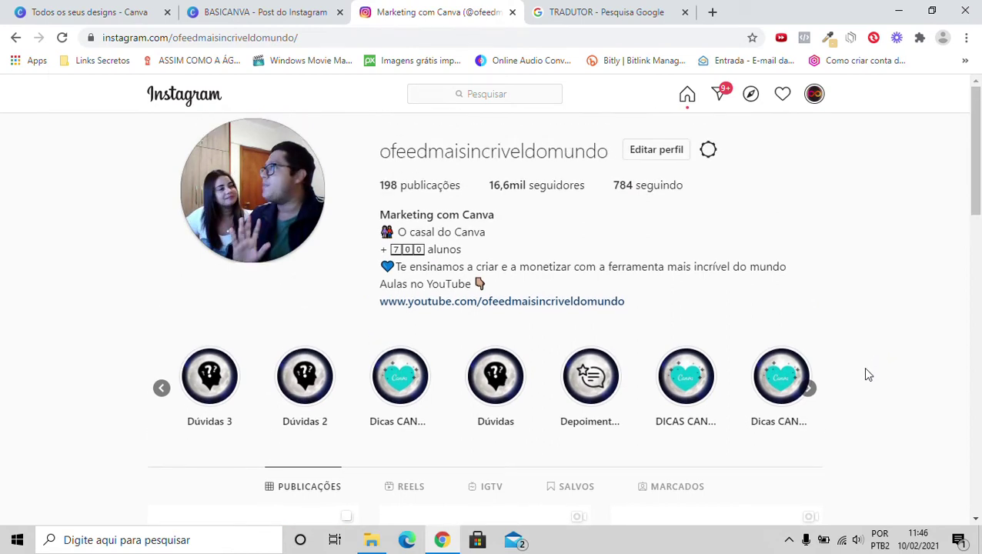
# - Switch to the BASICANVA design in Canva, add a title text box to blank page 11 and move it higher on the page
pyautogui.click(237, 10)
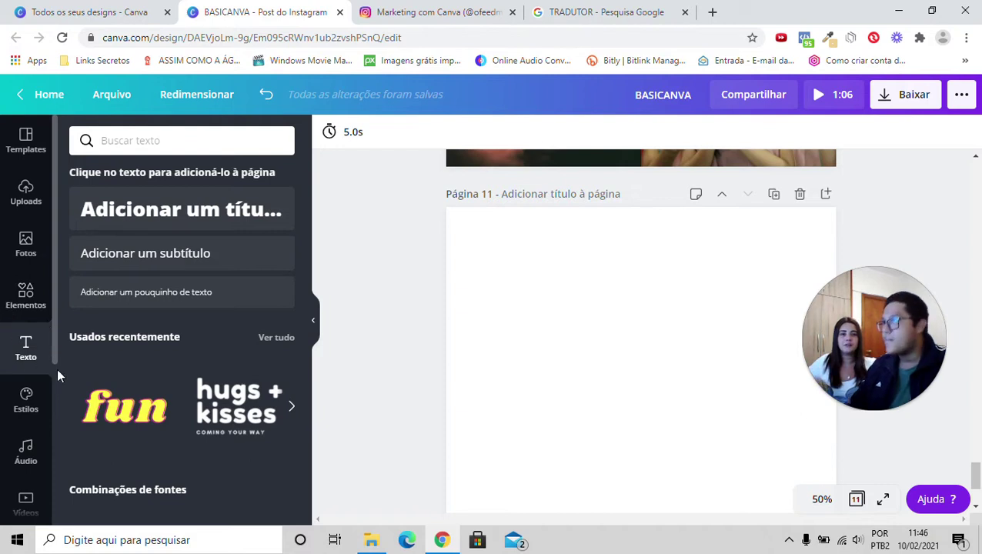
pyautogui.moveTo(900, 319); pyautogui.dragTo(923, 225)
pyautogui.click(101, 330)
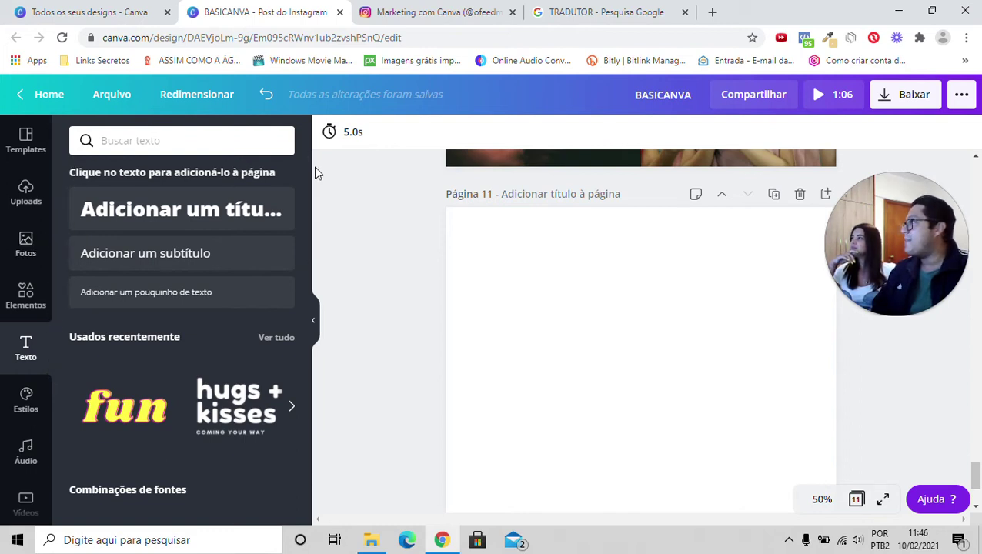
pyautogui.click(184, 221)
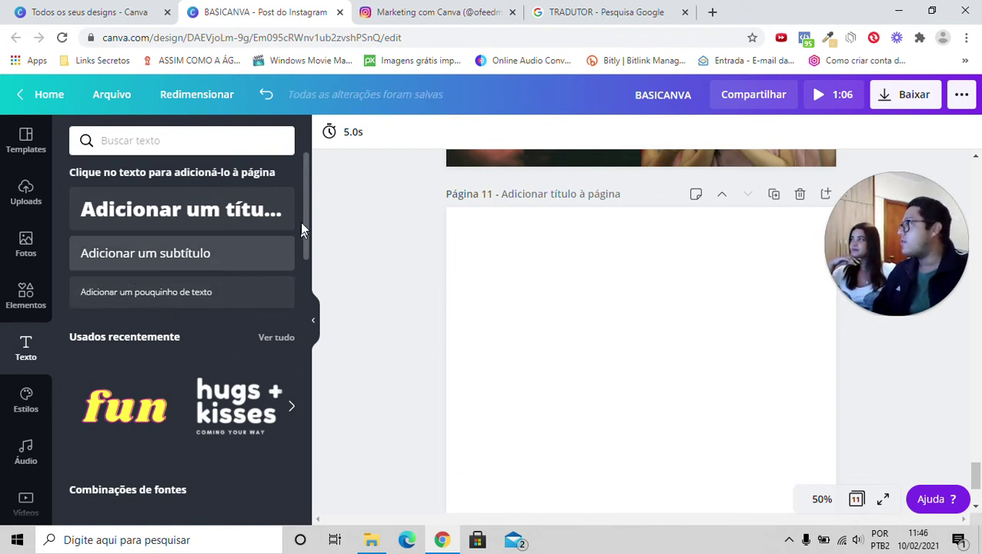
pyautogui.scroll(-1, 133, 398)
pyautogui.scroll(1, 254, 385)
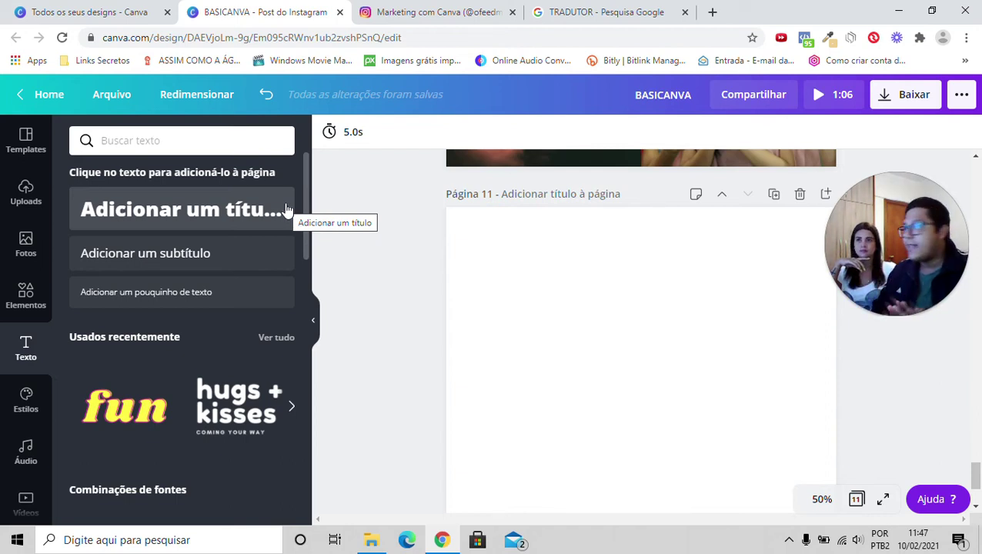
pyautogui.click(171, 211)
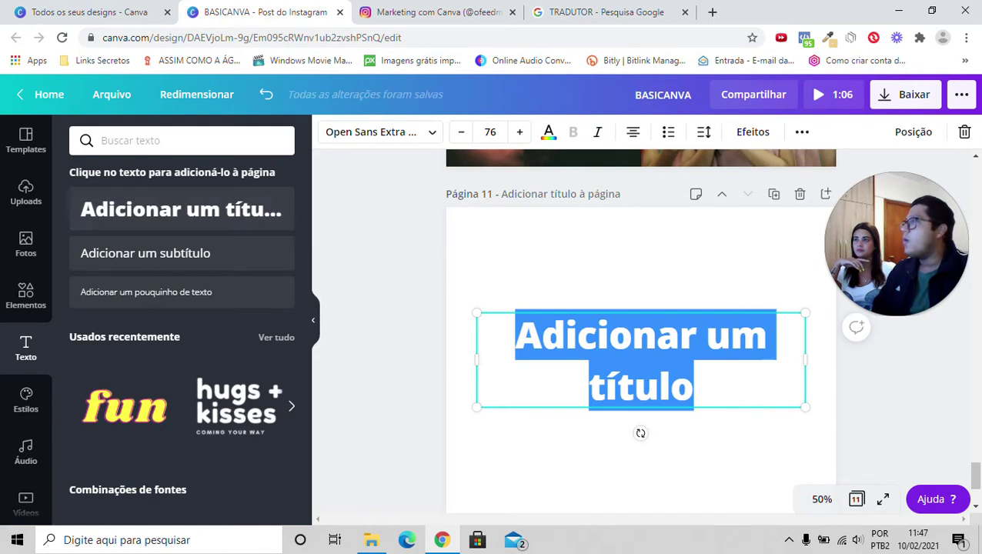
pyautogui.click(670, 284)
pyautogui.moveTo(658, 347); pyautogui.dragTo(654, 315)
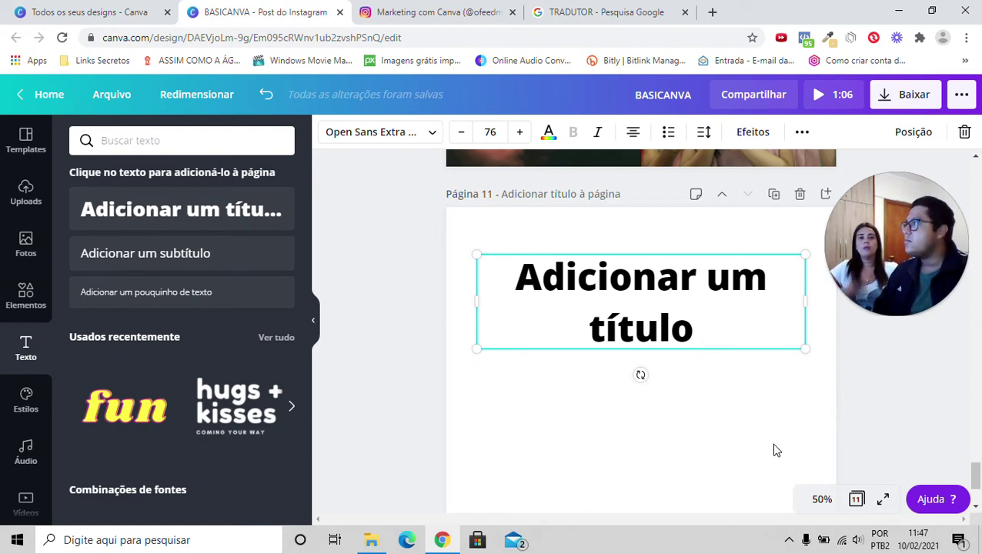
pyautogui.click(312, 320)
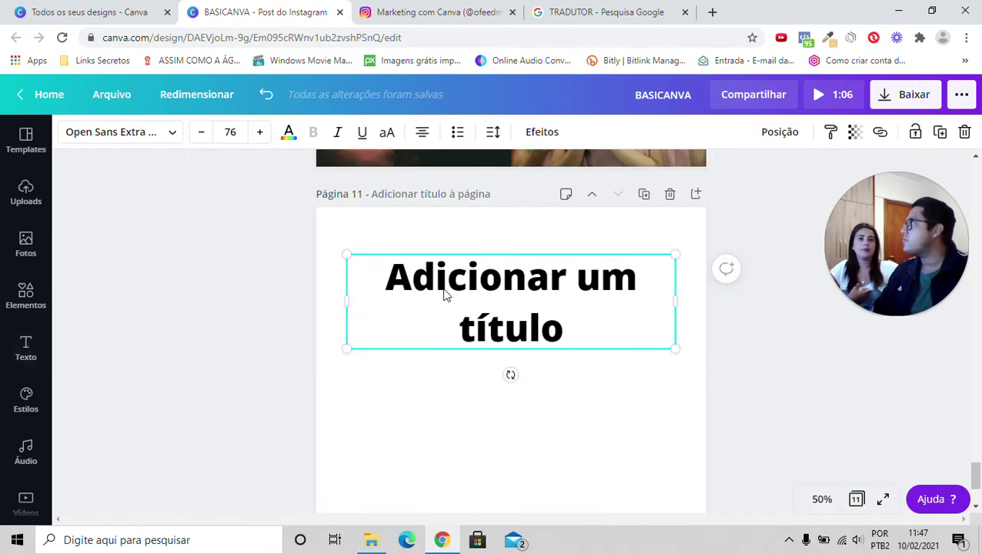
# - Examine the available fonts for the title, including the uploaded fonts, the popular fonts and those marked as Canva Pro
pyautogui.click(172, 136)
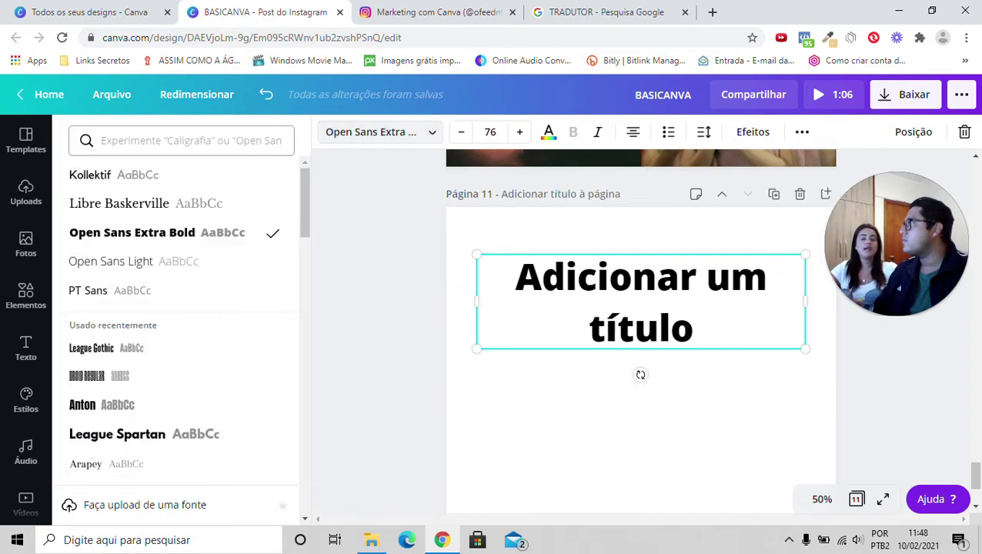
pyautogui.scroll(-3, 208, 298)
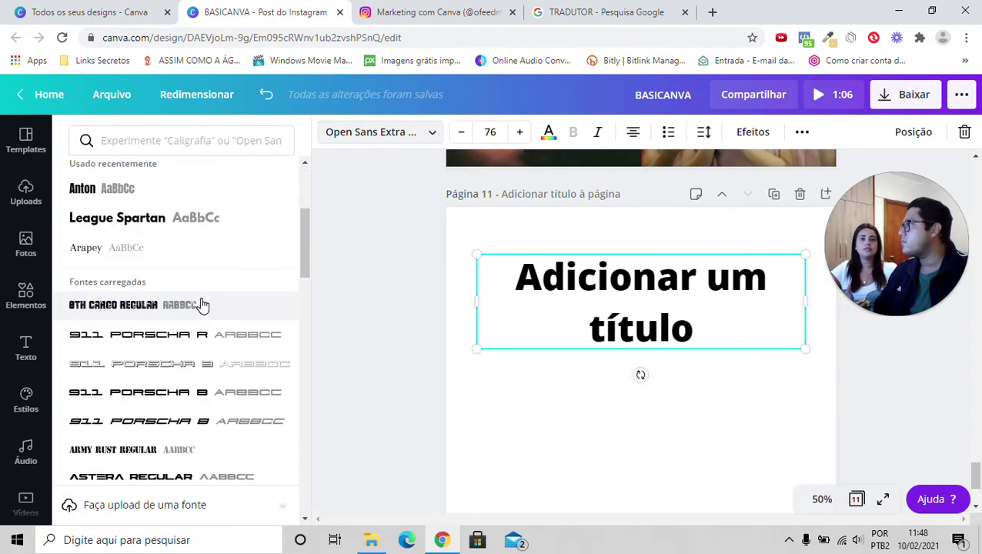
pyautogui.scroll(-10, 202, 305)
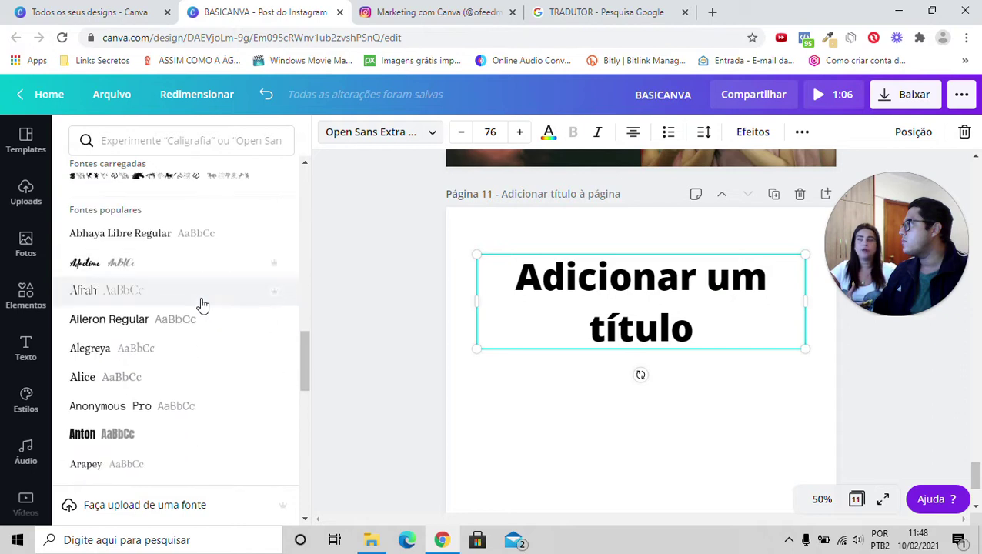
pyautogui.scroll(-1, 190, 283)
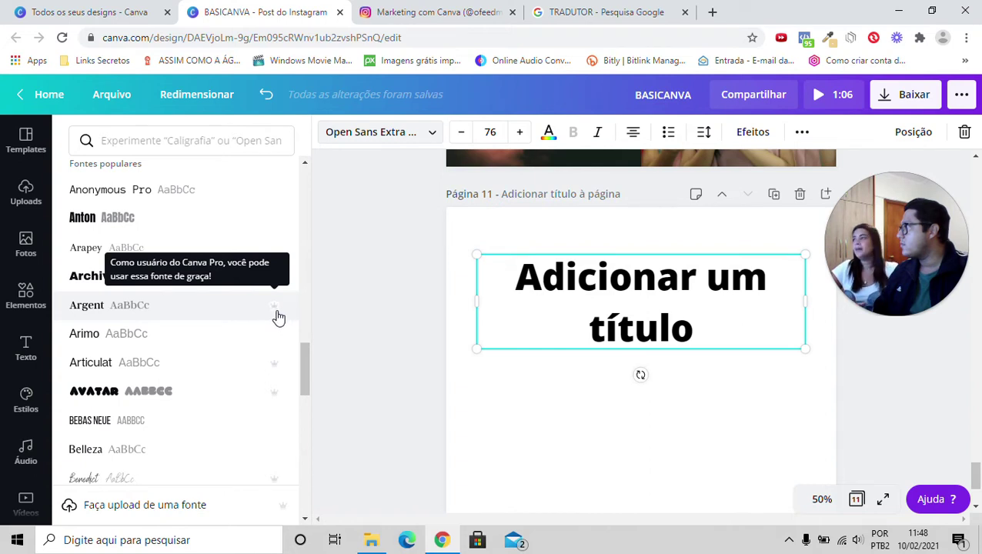
pyautogui.scroll(-1, 265, 384)
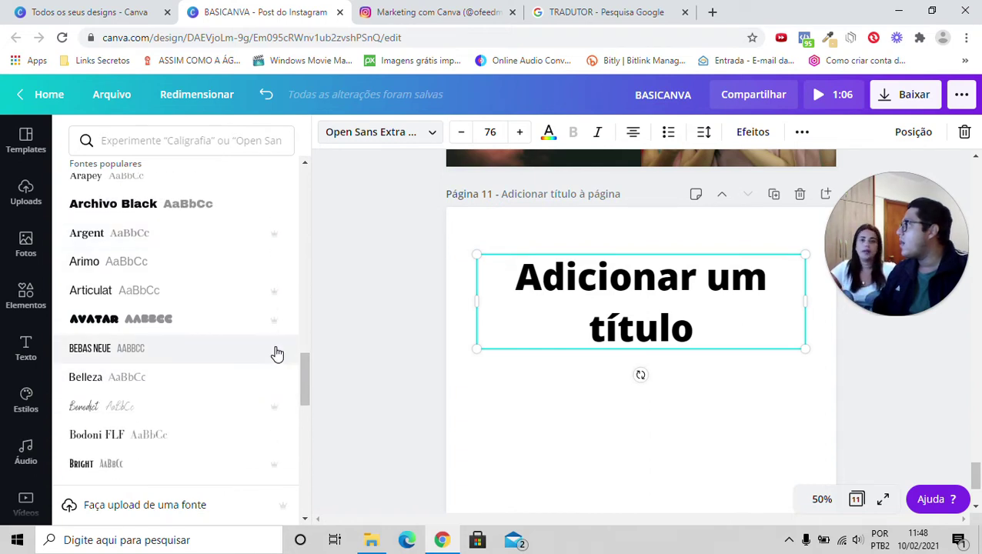
pyautogui.scroll(-1, 270, 323)
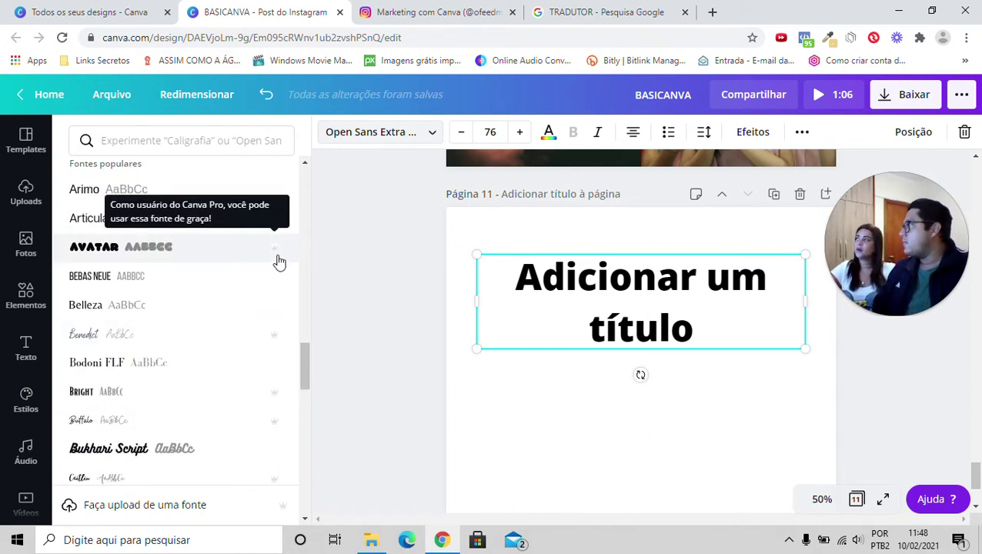
pyautogui.scroll(-3, 212, 388)
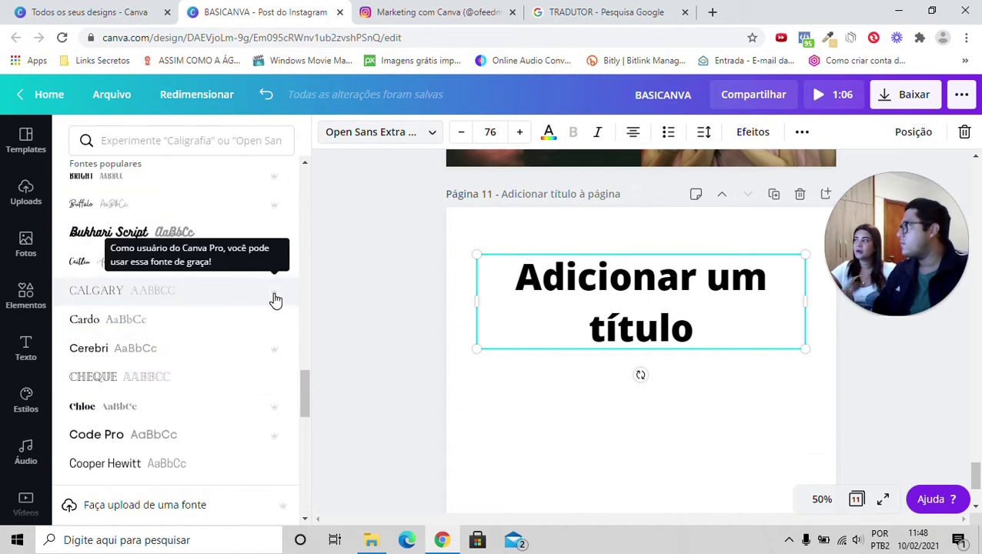
pyautogui.scroll(-4, 266, 327)
pyautogui.scroll(-2, 246, 354)
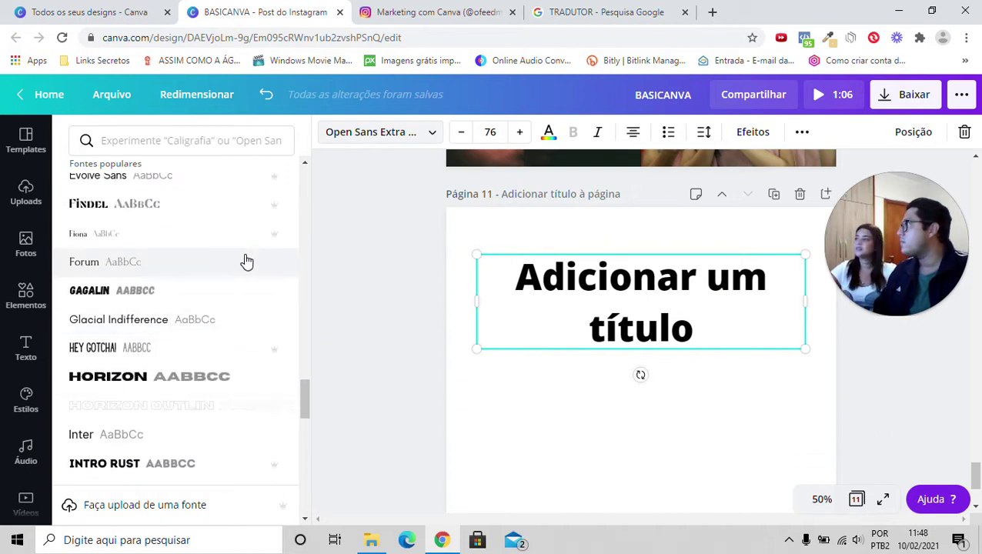
pyautogui.scroll(-2, 213, 316)
pyautogui.scroll(-4, 231, 263)
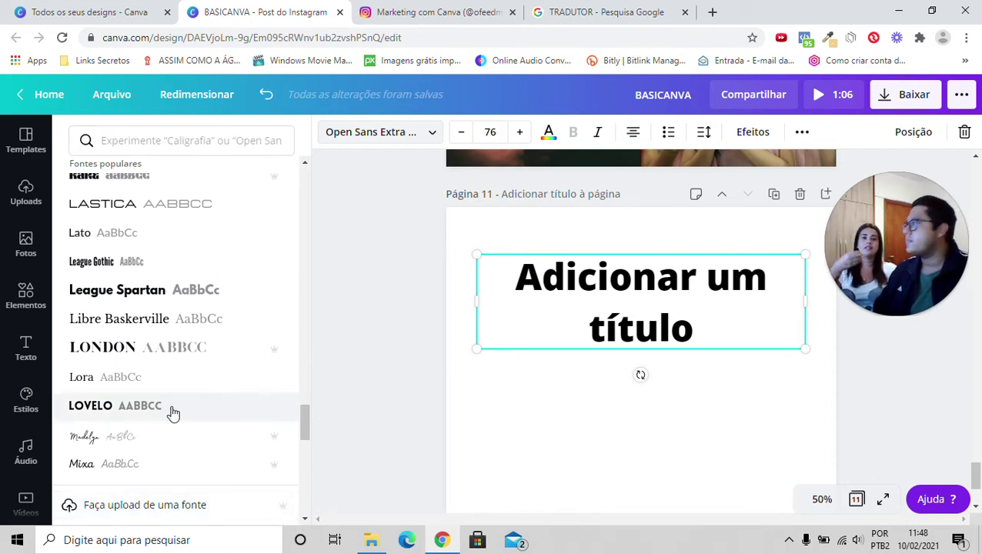
pyautogui.scroll(-2, 173, 413)
pyautogui.scroll(-2, 180, 412)
pyautogui.scroll(-3, 180, 415)
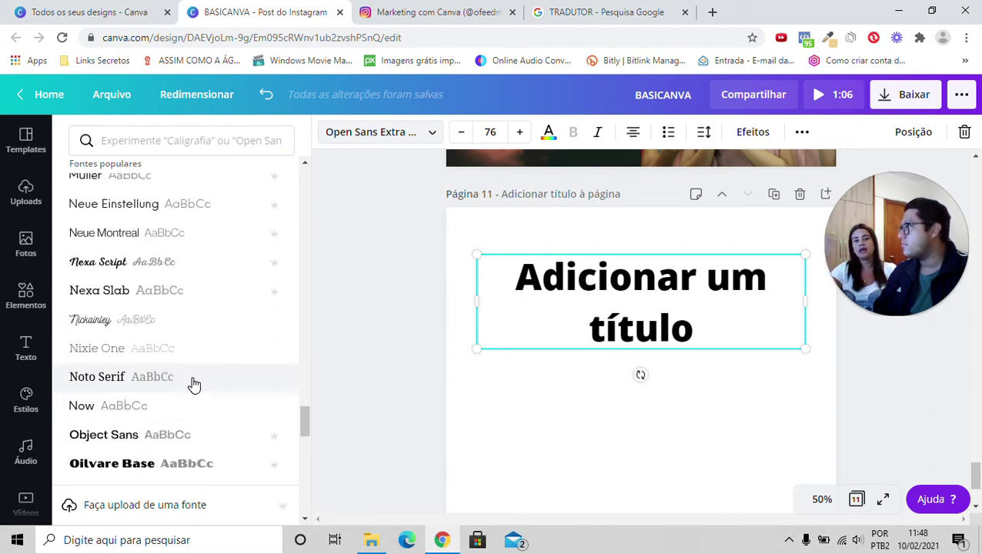
pyautogui.scroll(-5, 189, 384)
pyautogui.scroll(2, 189, 383)
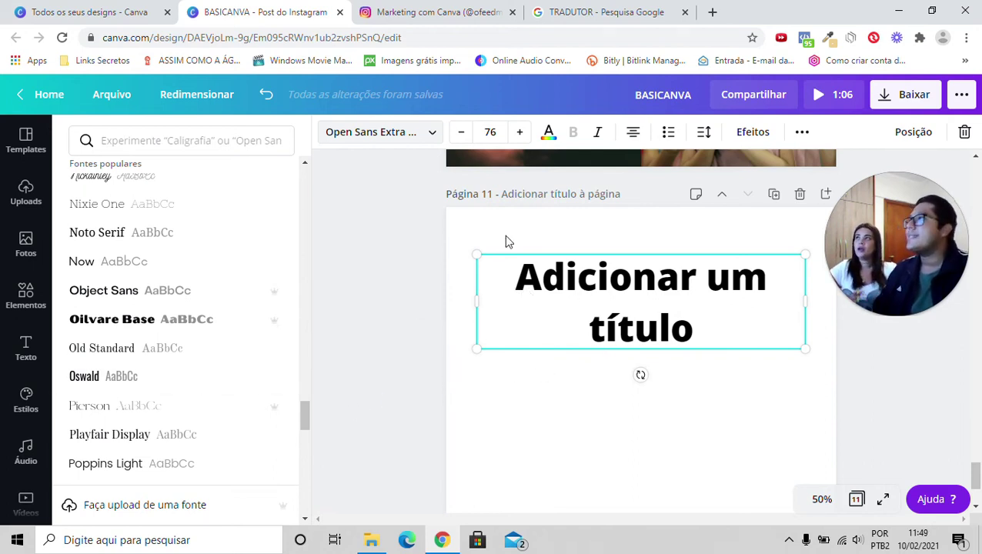
# - Increase the title's font size in single increments and reduce it the same way to 71
pyautogui.click(519, 134)
pyautogui.click(519, 133)
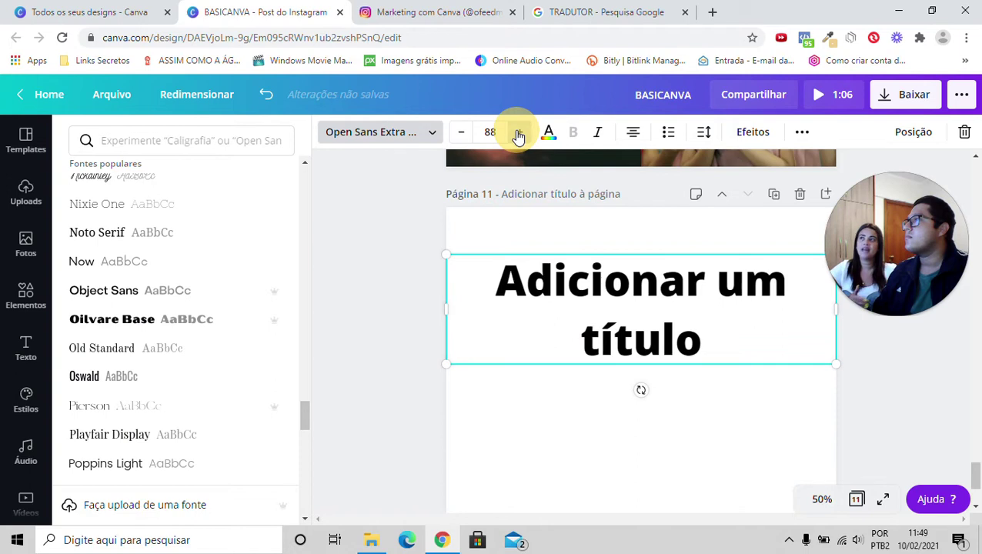
pyautogui.click(518, 134)
pyautogui.click(463, 133)
pyautogui.click(463, 133)
pyautogui.click(463, 132)
pyautogui.click(463, 132)
pyautogui.click(463, 132)
pyautogui.click(463, 132)
pyautogui.click(463, 132)
pyautogui.click(463, 132)
pyautogui.click(463, 132)
pyautogui.click(463, 133)
pyautogui.click(464, 133)
pyautogui.click(463, 132)
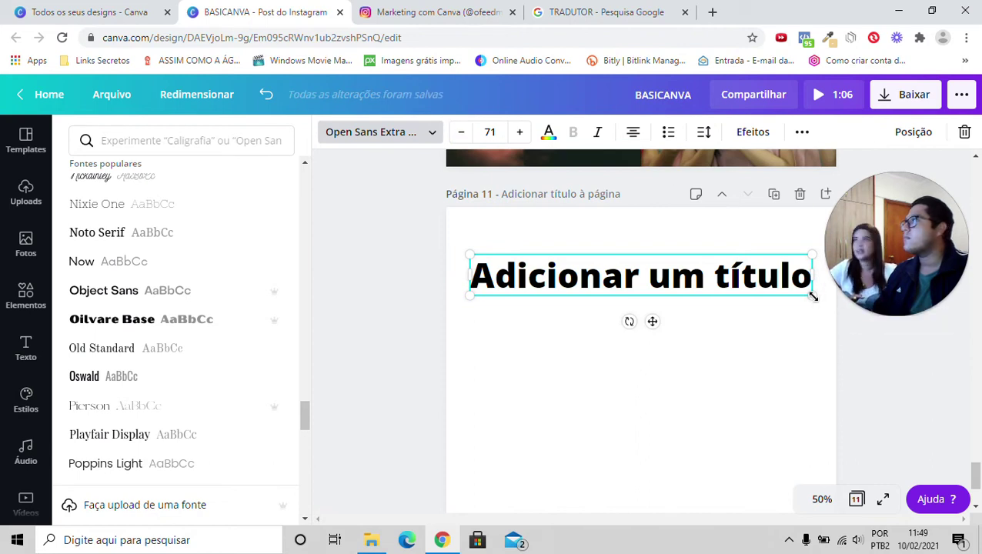
# - Set the title's font size to 150
pyautogui.click(490, 131)
pyautogui.write('15')
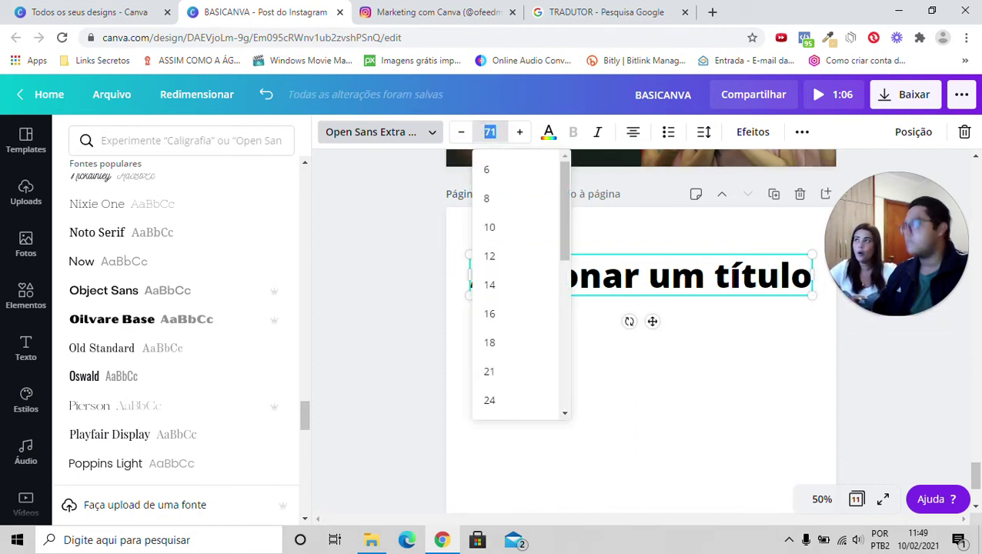
pyautogui.write('0')
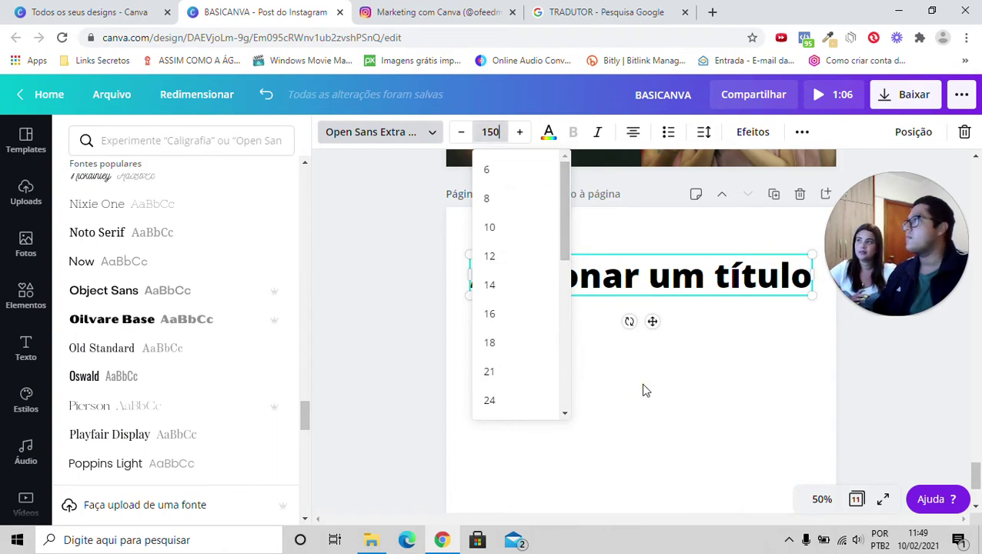
pyautogui.press('Return')
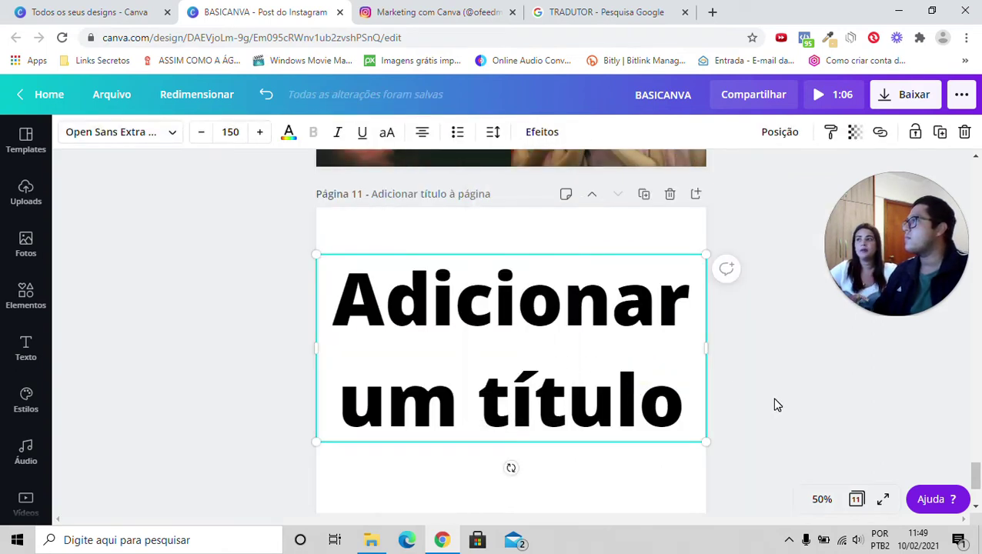
pyautogui.moveTo(709, 439)
pyautogui.mouseDown()
pyautogui.moveTo(379, 295)
pyautogui.moveTo(456, 350)
pyautogui.moveTo(687, 456)
pyautogui.moveTo(800, 489)
pyautogui.moveTo(897, 489)
pyautogui.moveTo(617, 422)
pyautogui.moveTo(489, 364)
pyautogui.moveTo(678, 434)
pyautogui.moveTo(587, 394)
pyautogui.moveTo(712, 434)
pyautogui.mouseUp()
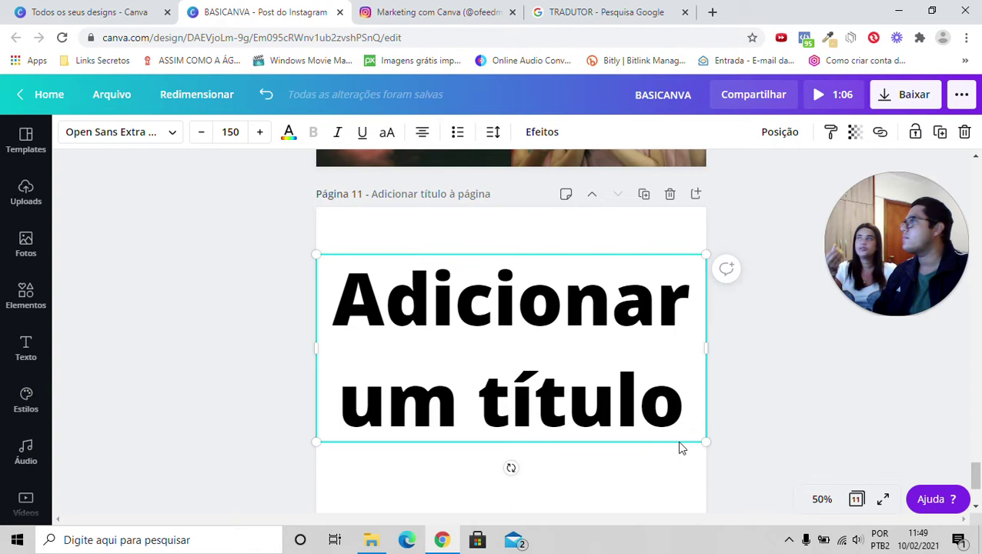
# - Try green, blue, periwinkle and cyan as the title's text color, ending with purple from the unnamed palette
pyautogui.click(289, 132)
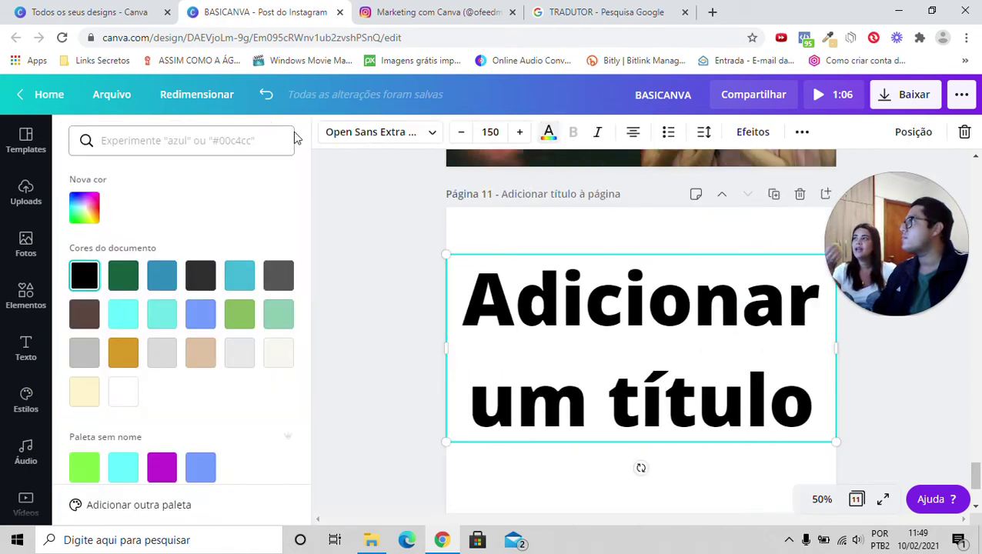
pyautogui.click(123, 275)
pyautogui.click(164, 279)
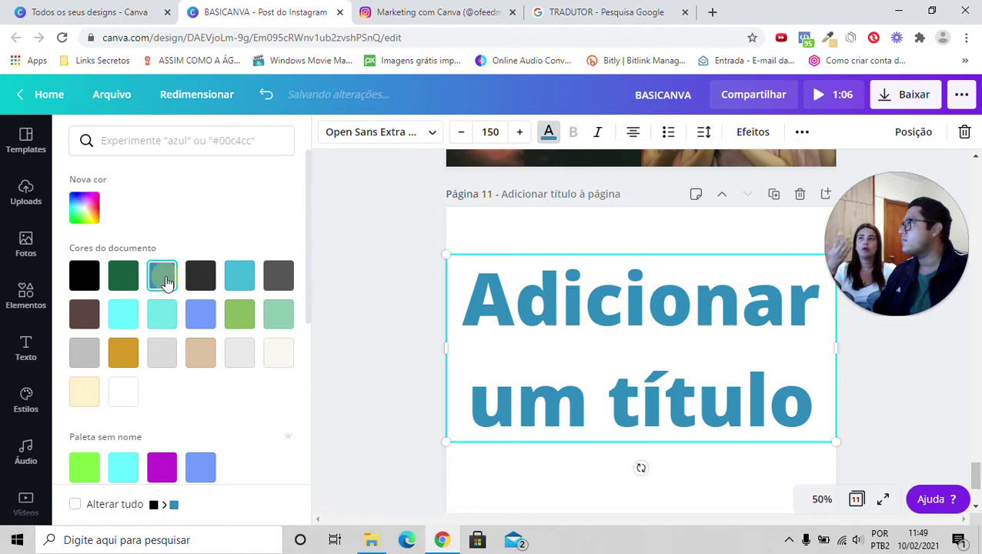
pyautogui.click(203, 316)
pyautogui.click(126, 469)
pyautogui.click(163, 470)
pyautogui.scroll(-2, 170, 414)
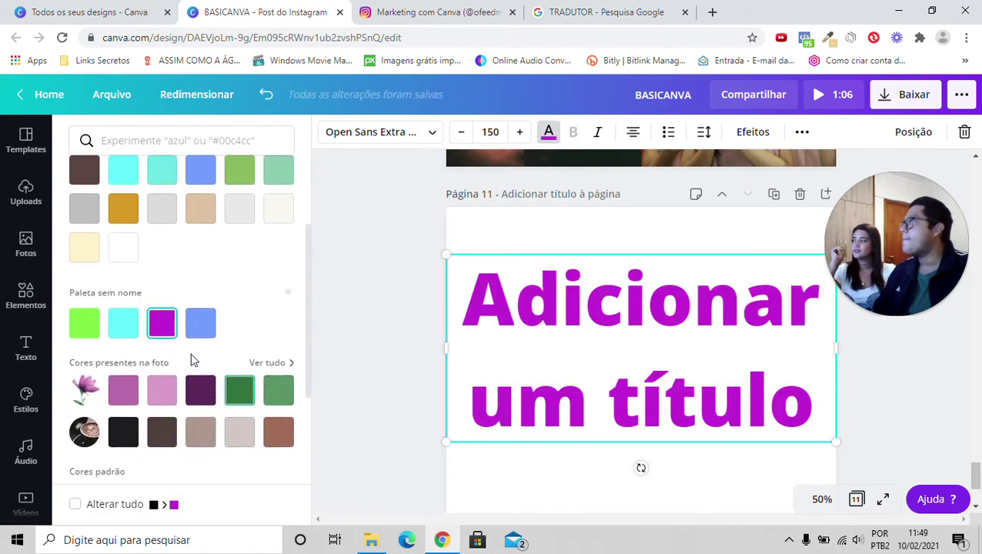
pyautogui.scroll(2, 188, 362)
pyautogui.click(607, 224)
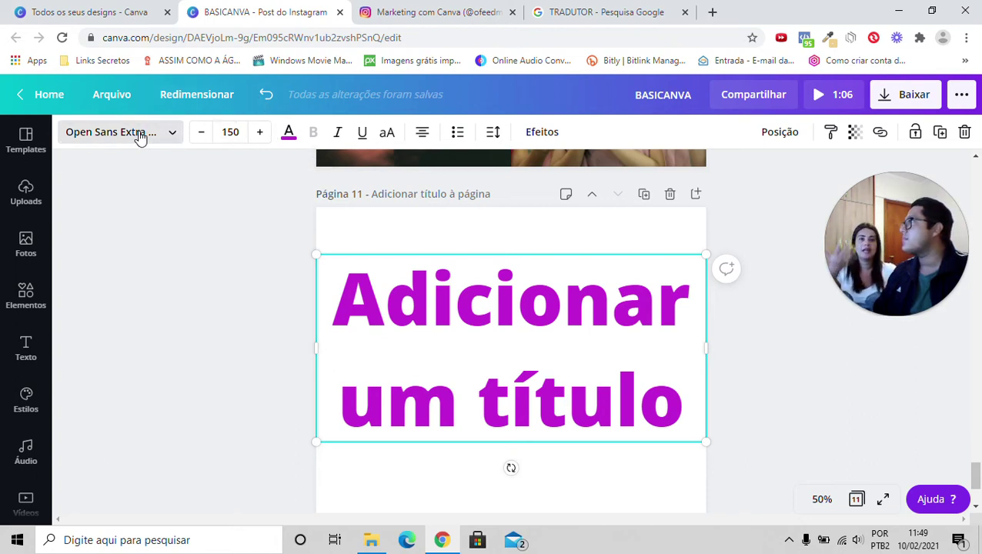
# - Set the title's text color to black from the document colors
pyautogui.click(288, 132)
pyautogui.click(84, 275)
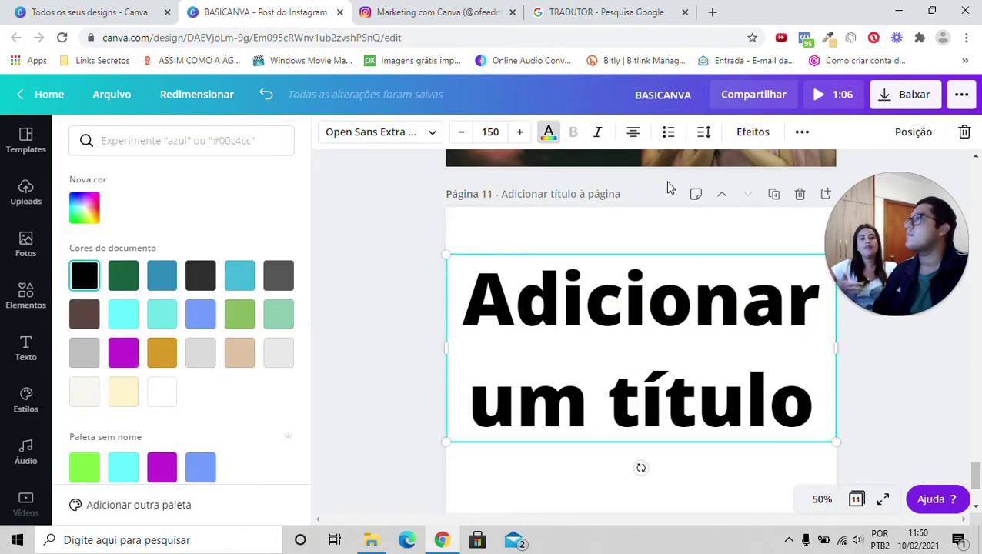
pyautogui.click(548, 132)
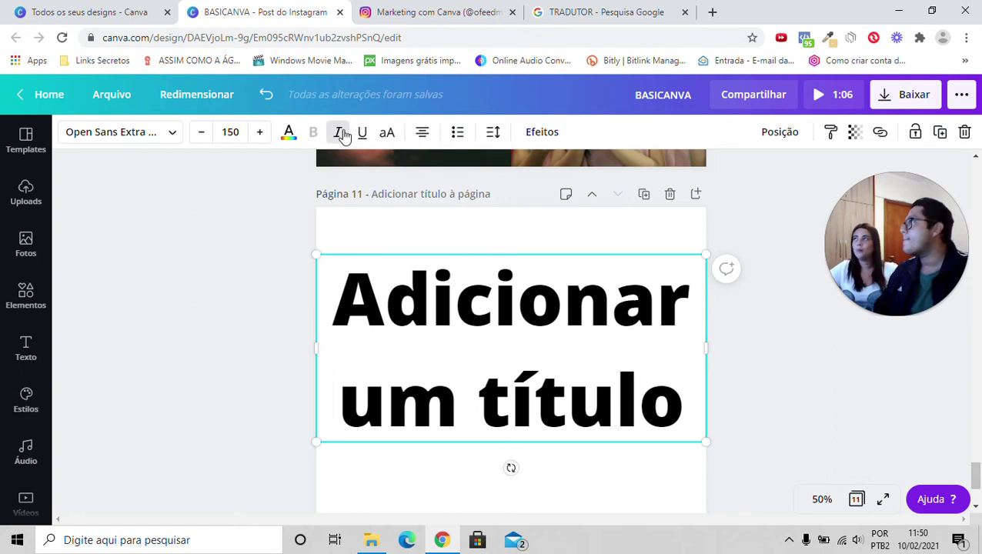
# - Toggle italic formatting on the title several times, leaving the text italic
pyautogui.click(341, 134)
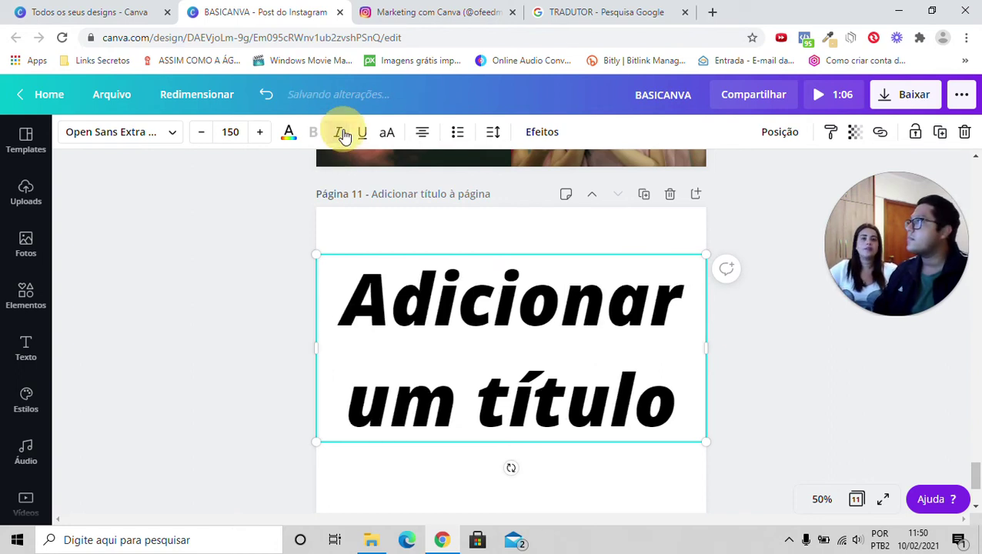
pyautogui.click(339, 133)
pyautogui.click(339, 134)
pyautogui.click(339, 134)
pyautogui.click(339, 134)
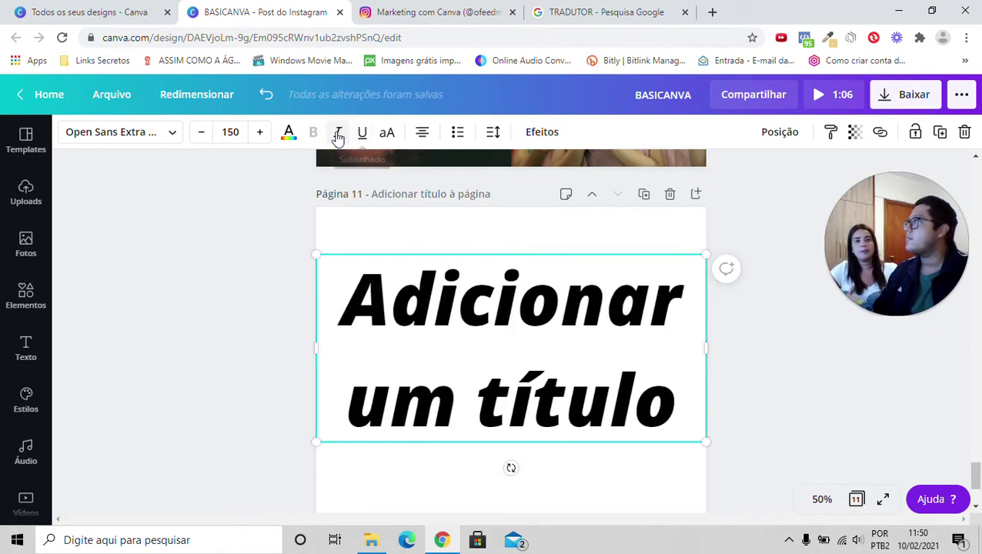
# - Remove the italic formatting from the title and toggle its underline on and off twice, leaving it off
pyautogui.click(338, 135)
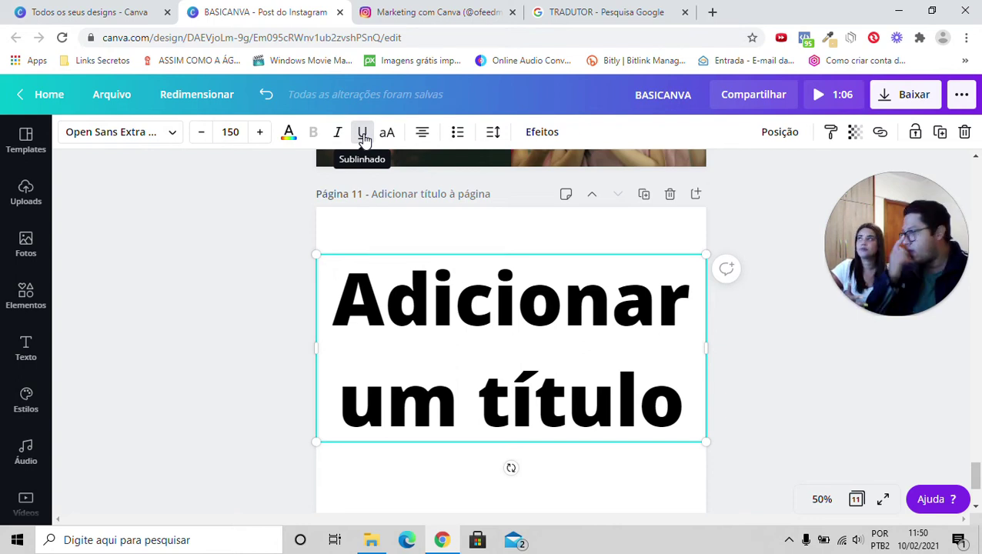
pyautogui.click(362, 135)
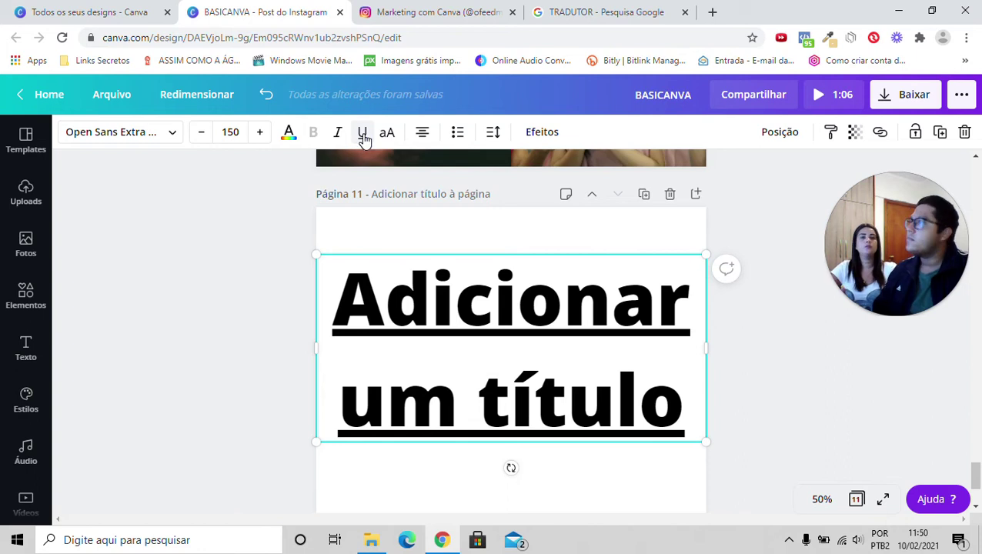
pyautogui.click(363, 135)
pyautogui.click(362, 134)
pyautogui.click(362, 135)
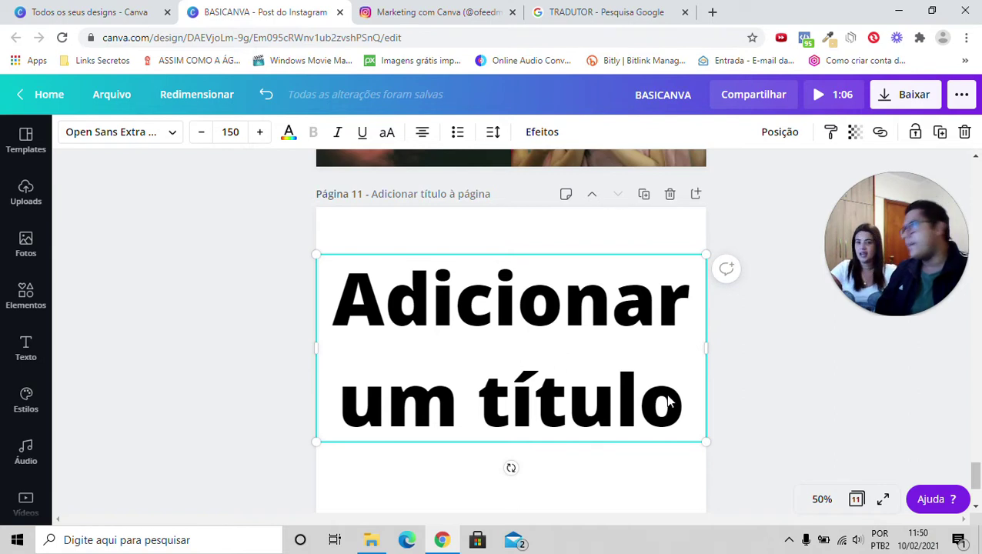
# - Toggle the title between uppercase and its original letter case several times, leaving the original case
pyautogui.click(387, 134)
pyautogui.click(388, 135)
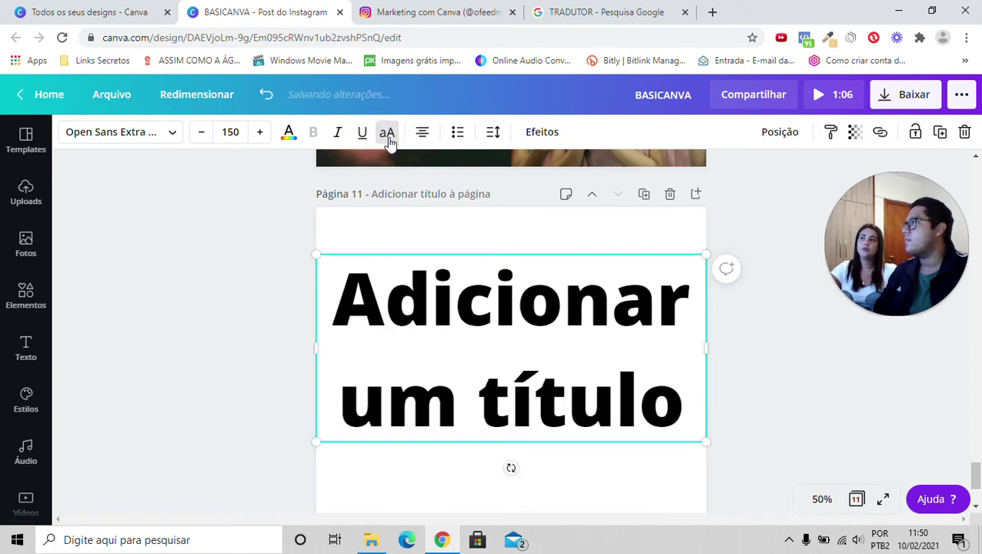
pyautogui.click(387, 135)
pyautogui.click(388, 136)
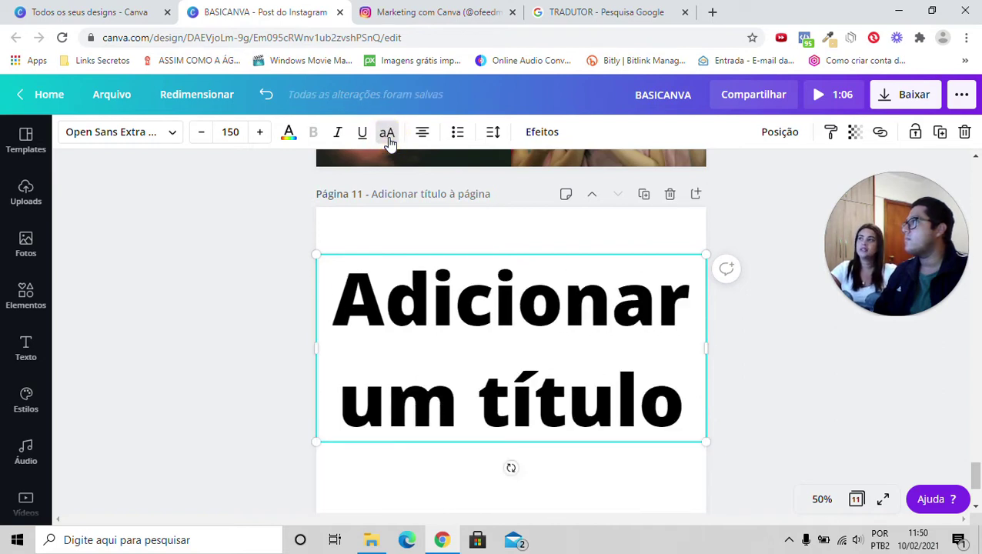
pyautogui.click(388, 138)
pyautogui.click(389, 139)
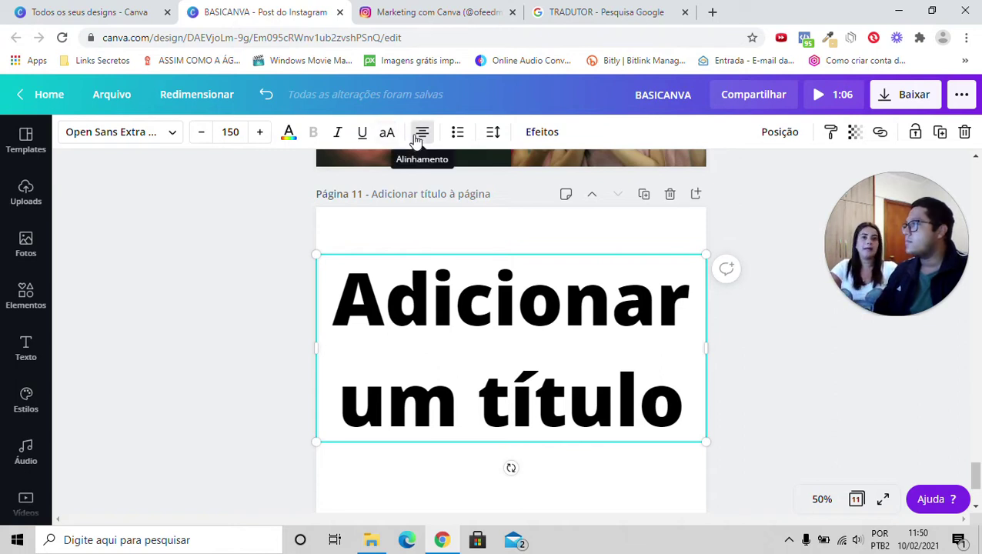
# - Cycle the title's alignment repeatedly through left, justified and right, ending with centered text
pyautogui.click(701, 442)
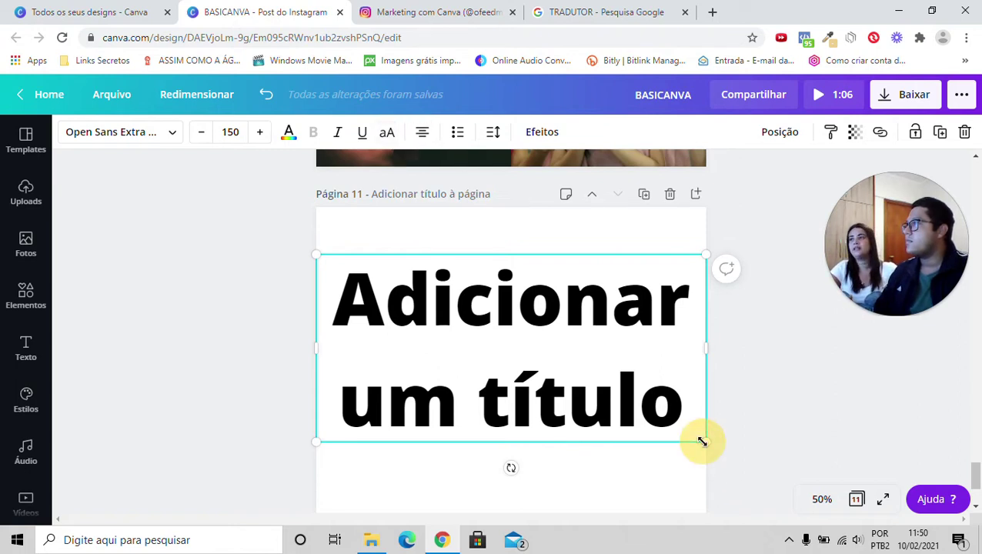
pyautogui.click(421, 135)
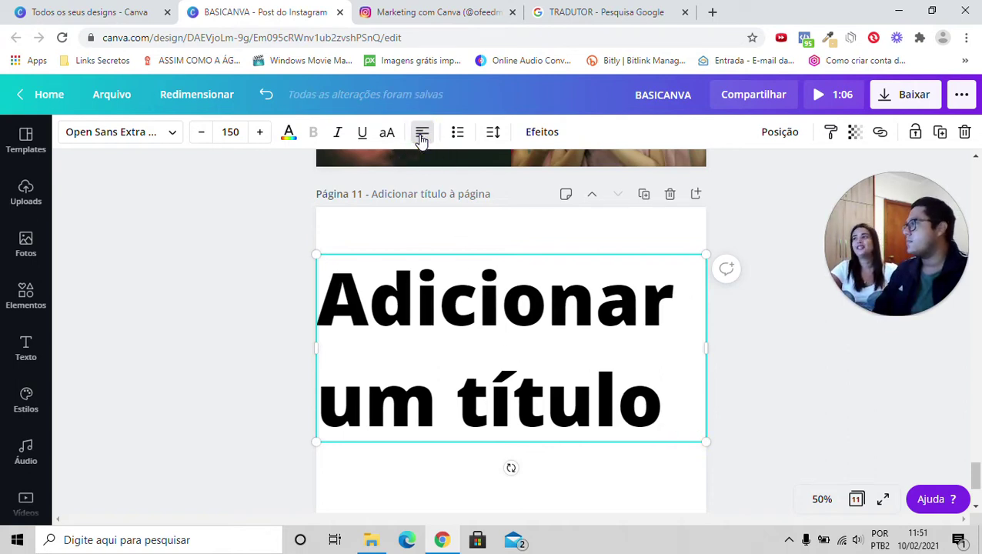
pyautogui.click(422, 137)
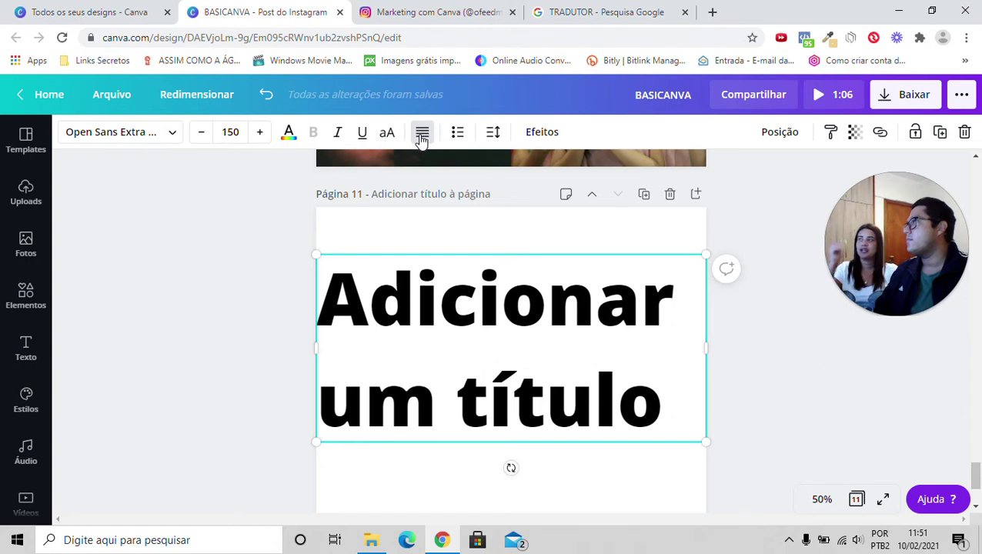
pyautogui.click(421, 135)
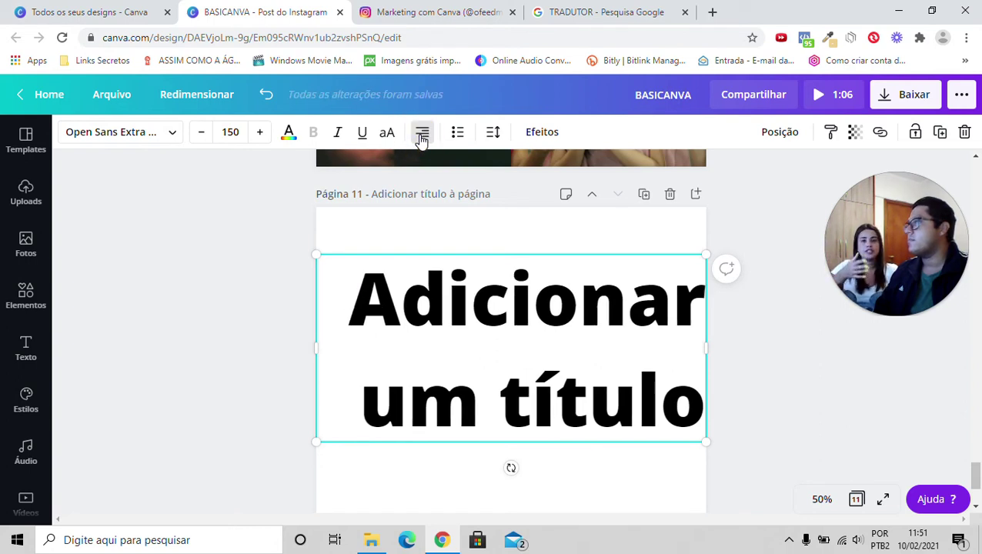
pyautogui.click(422, 135)
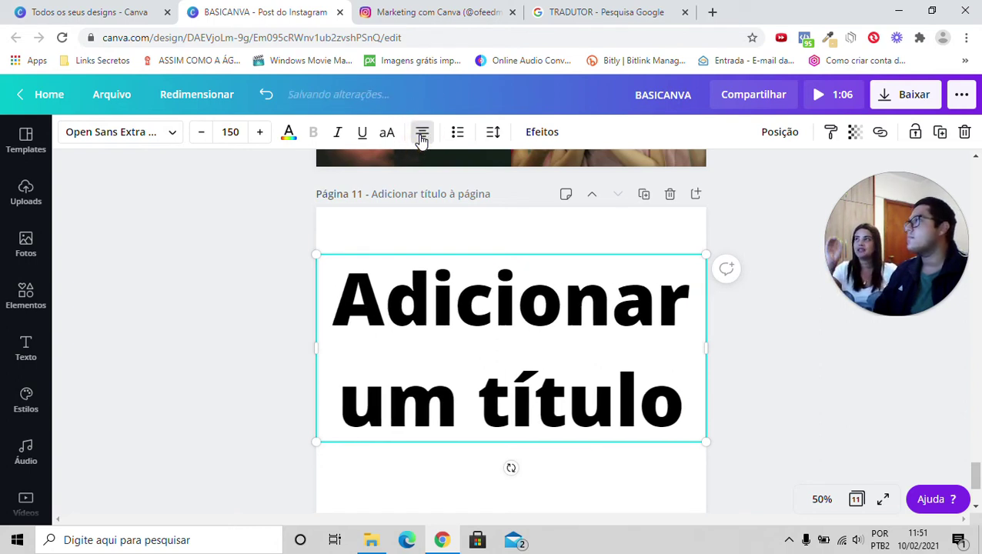
pyautogui.click(421, 135)
pyautogui.click(422, 135)
pyautogui.click(422, 136)
pyautogui.click(422, 136)
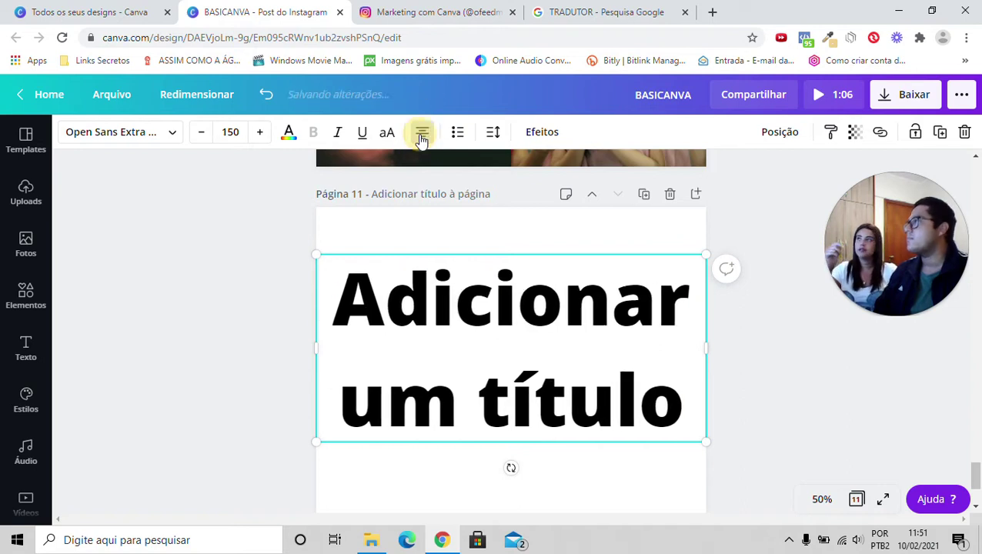
pyautogui.click(422, 135)
pyautogui.click(421, 135)
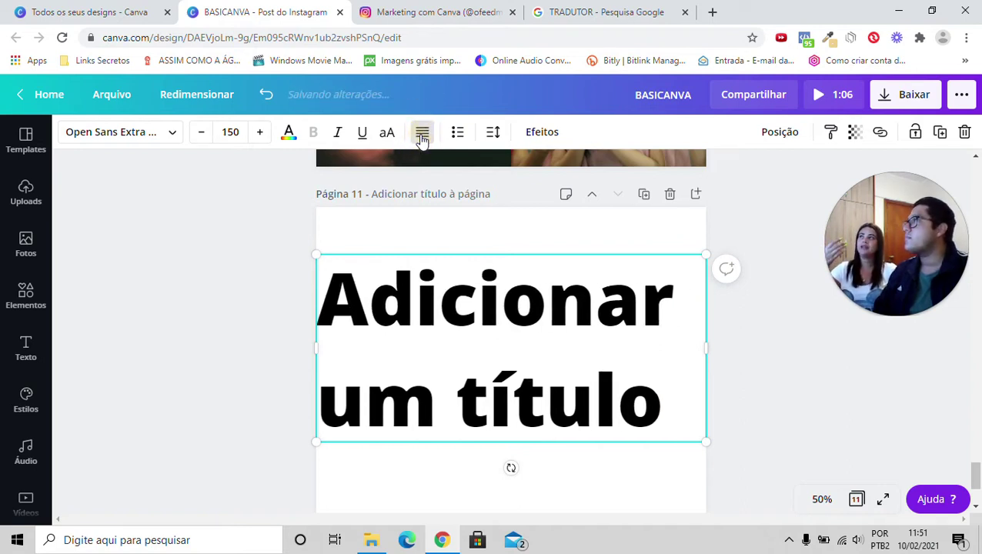
pyautogui.click(422, 135)
pyautogui.click(423, 132)
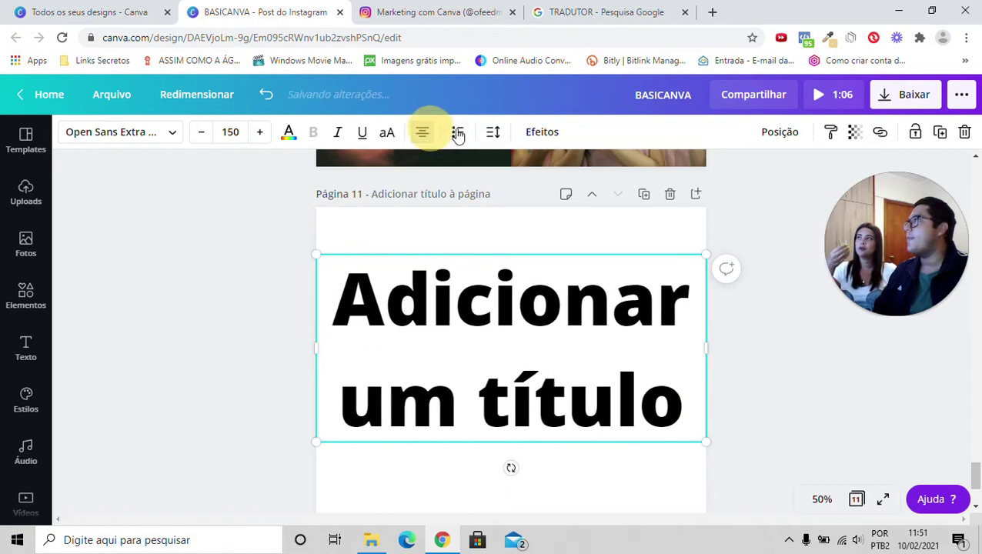
# - Try the title as a bulleted and a numbered list, ending with no list formatting
pyautogui.click(458, 134)
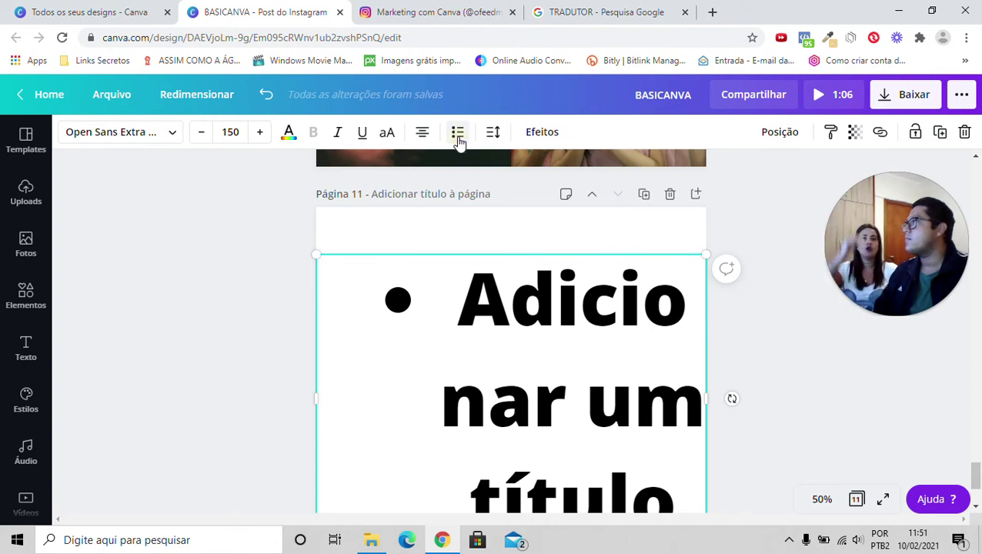
pyautogui.click(458, 134)
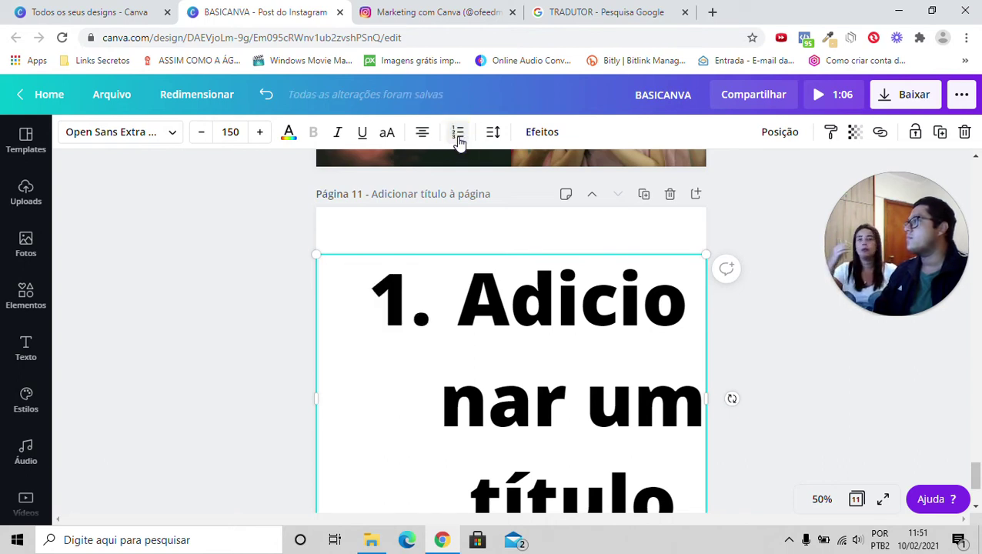
pyautogui.click(458, 134)
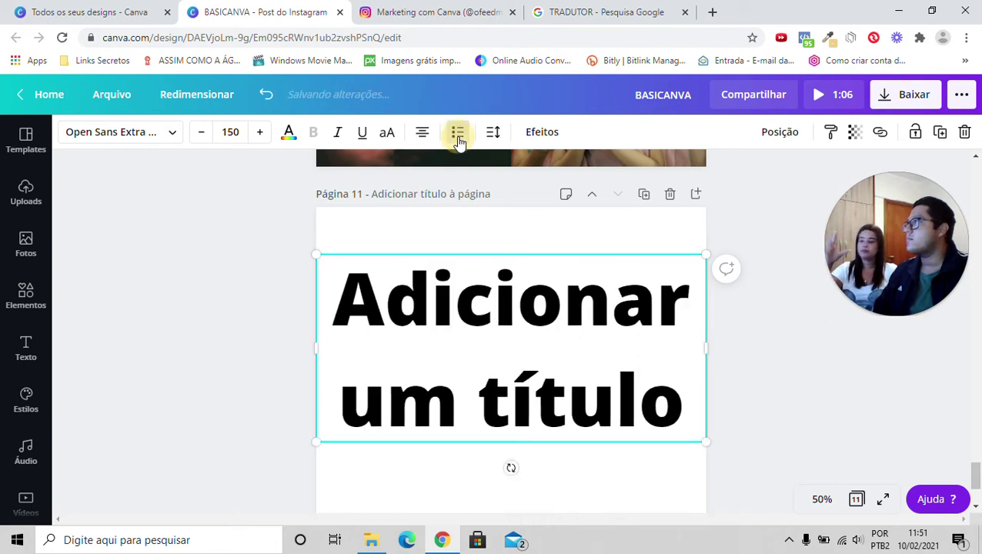
# - Shrink the title proportionally to a font size of about 90.8 and move it to the upper middle of the page
pyautogui.moveTo(706, 451); pyautogui.dragTo(548, 346)
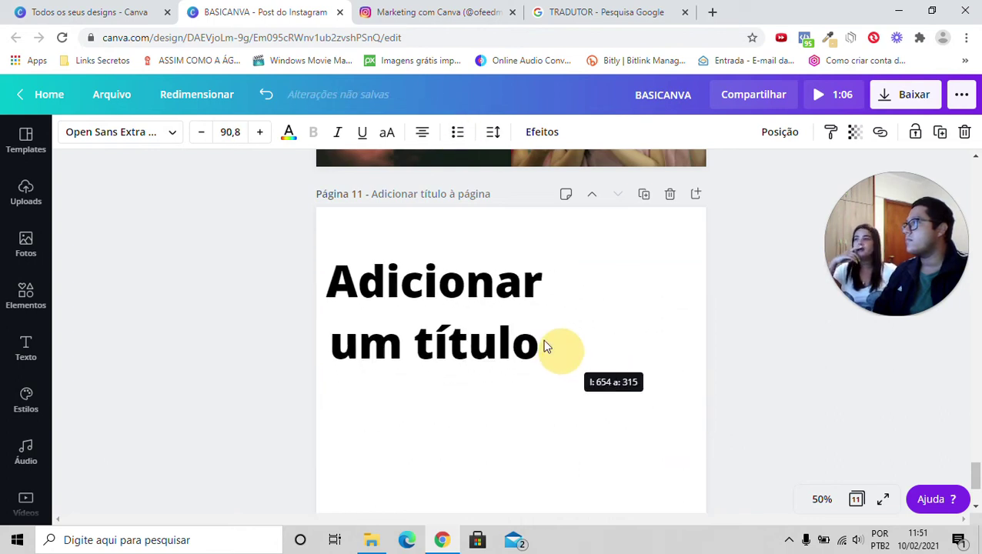
pyautogui.moveTo(439, 317); pyautogui.dragTo(489, 302)
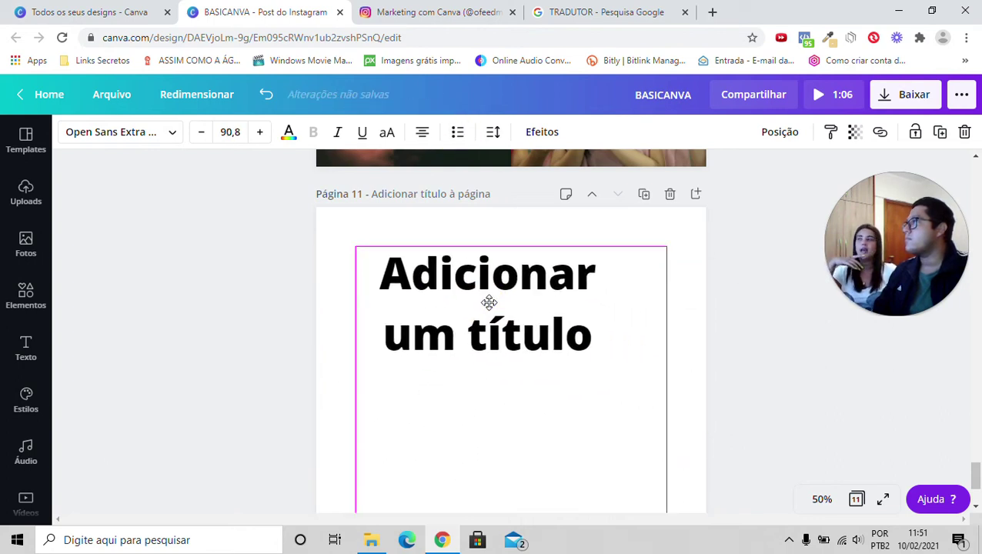
# - Turn the title into a numbered list and add the items "OLA" and "TUDO BOM?" below it
pyautogui.click(457, 132)
pyautogui.click(458, 132)
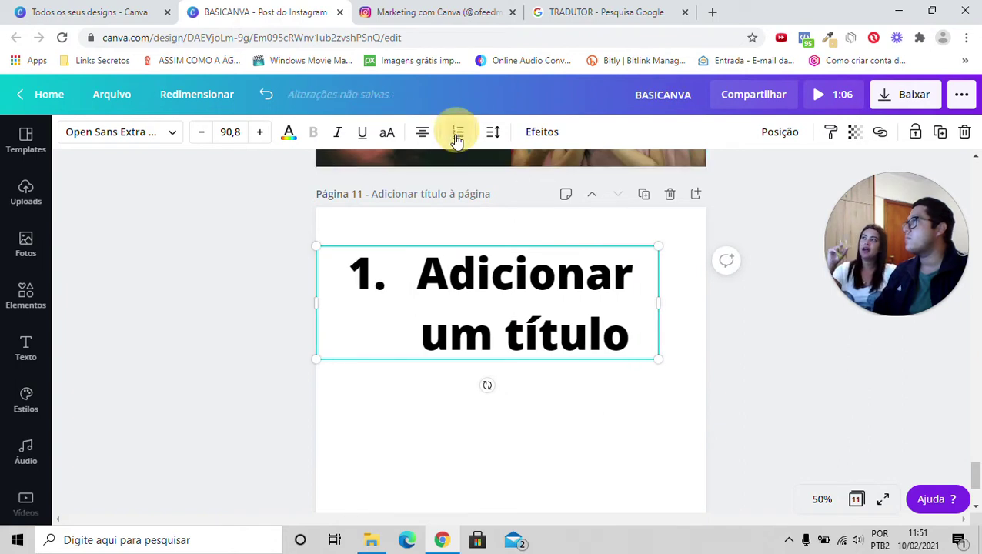
pyautogui.doubleClick(624, 338)
pyautogui.click(630, 336)
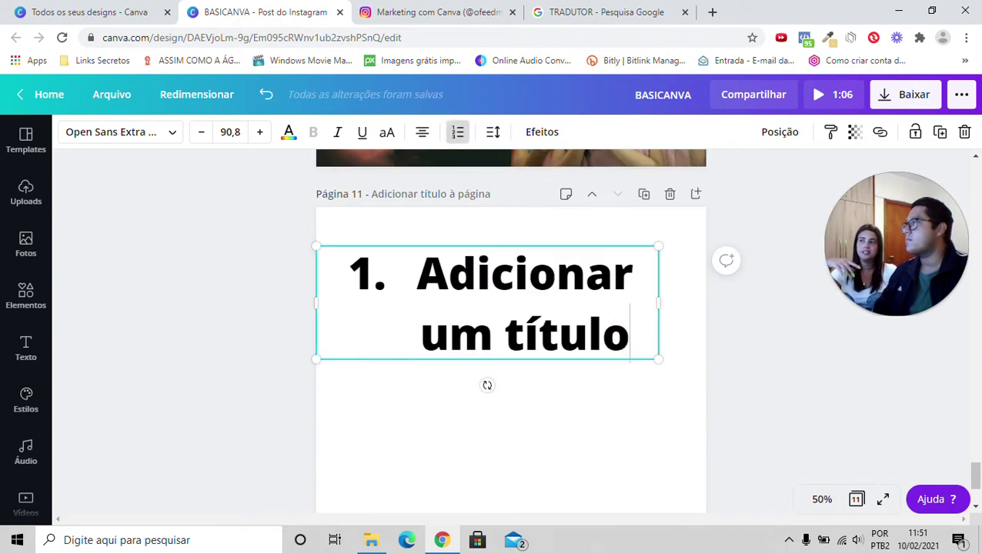
pyautogui.press('Return')
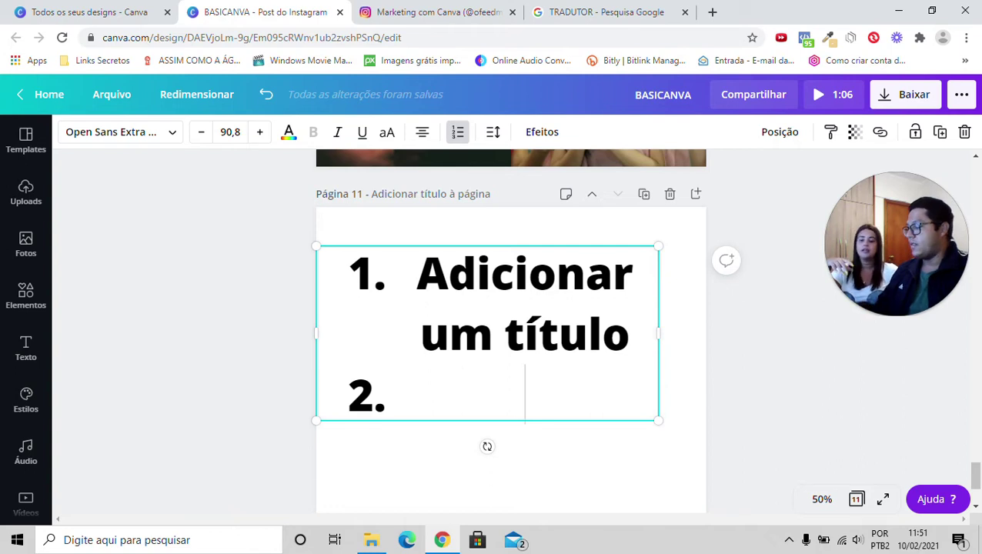
pyautogui.write('OLA')
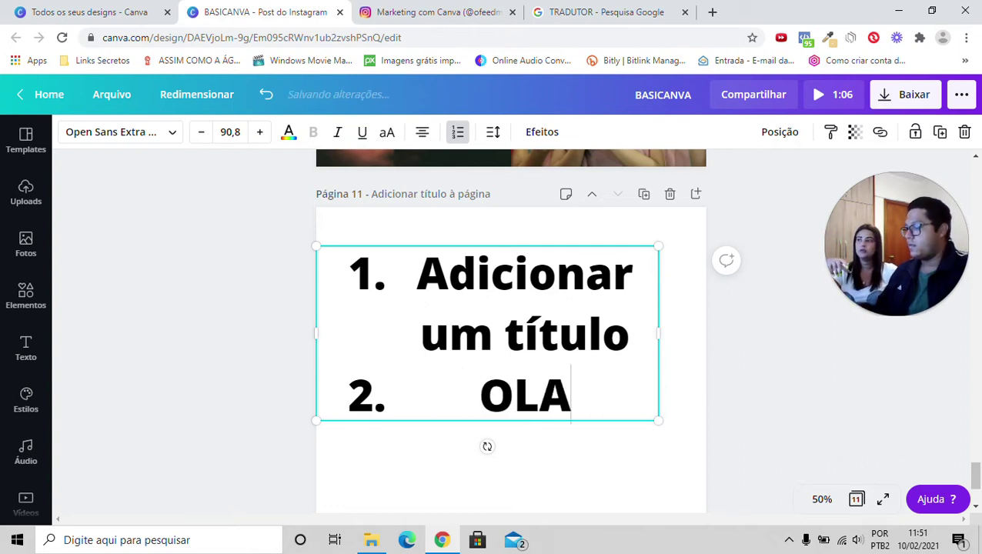
pyautogui.press('Return')
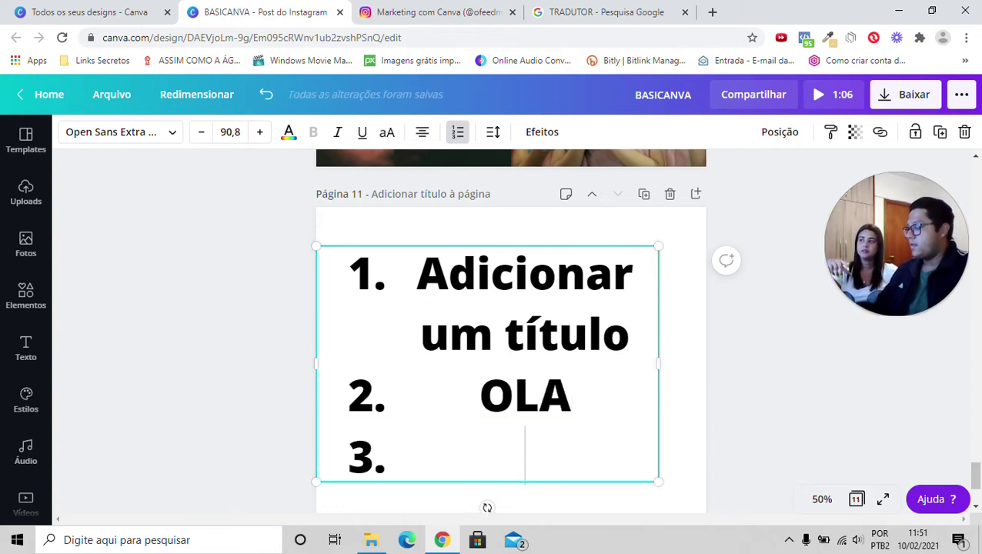
pyautogui.write('TR')
pyautogui.press('BackSpace')
pyautogui.write('UDO BOM?')
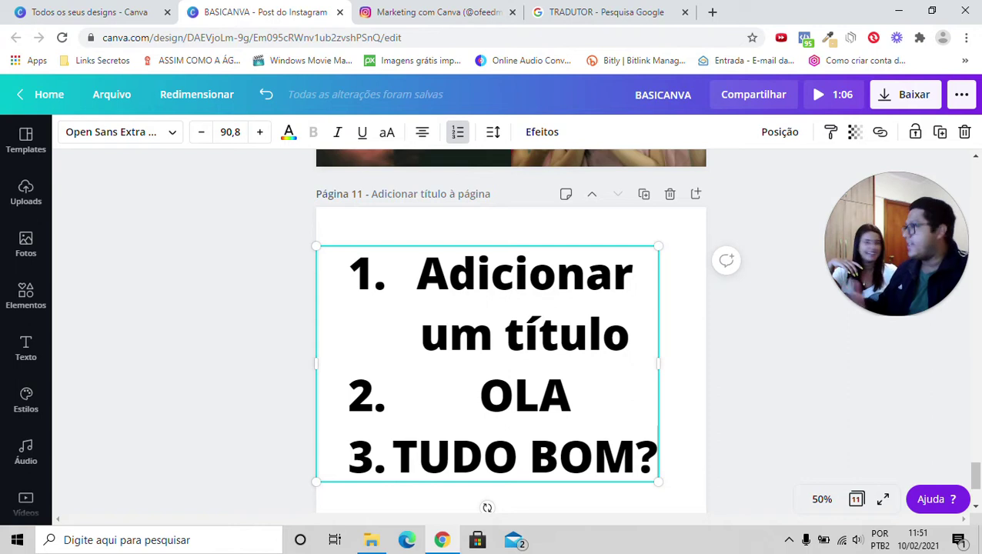
# - Delete the second and third list items and remove the numbering from the title
pyautogui.press('BackSpace')
pyautogui.press('BackSpace')
pyautogui.press('BackSpace')
pyautogui.press('BackSpace')
pyautogui.press('BackSpace')
pyautogui.press('BackSpace')
pyautogui.press('BackSpace')
pyautogui.press('BackSpace')
pyautogui.press('BackSpace')
pyautogui.press('BackSpace')
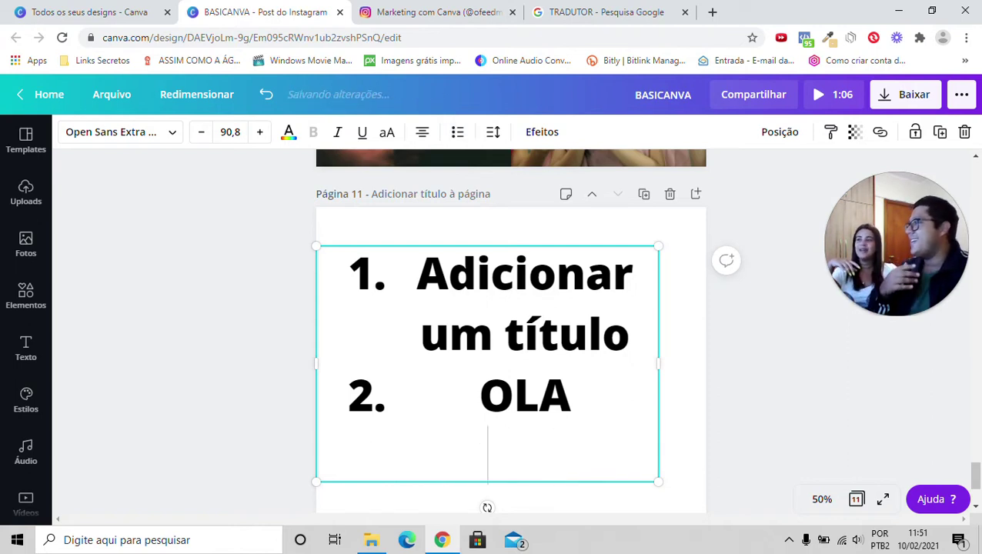
pyautogui.press('BackSpace')
pyautogui.press('BackSpace')
pyautogui.press('BackSpace')
pyautogui.press('BackSpace')
pyautogui.press('BackSpace')
pyautogui.press('BackSpace')
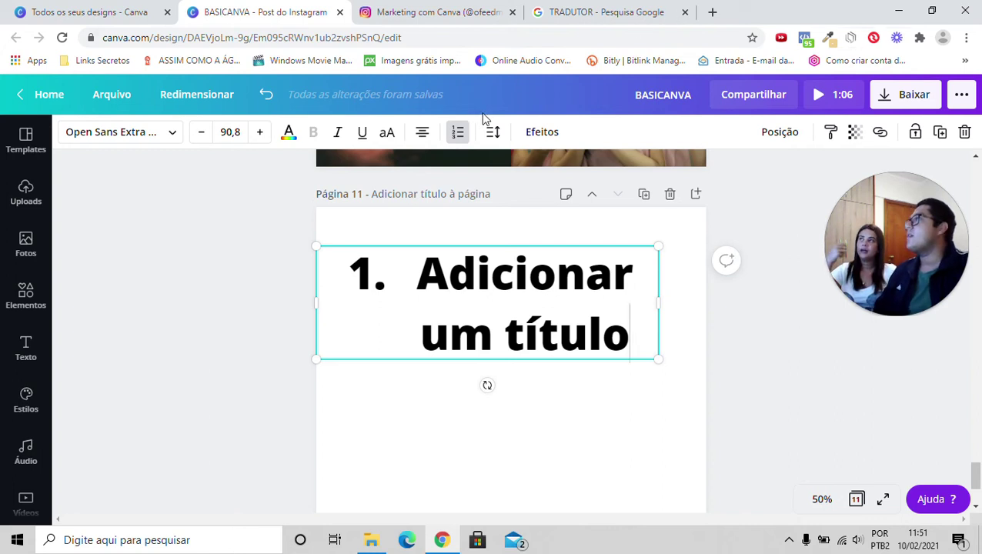
pyautogui.click(458, 134)
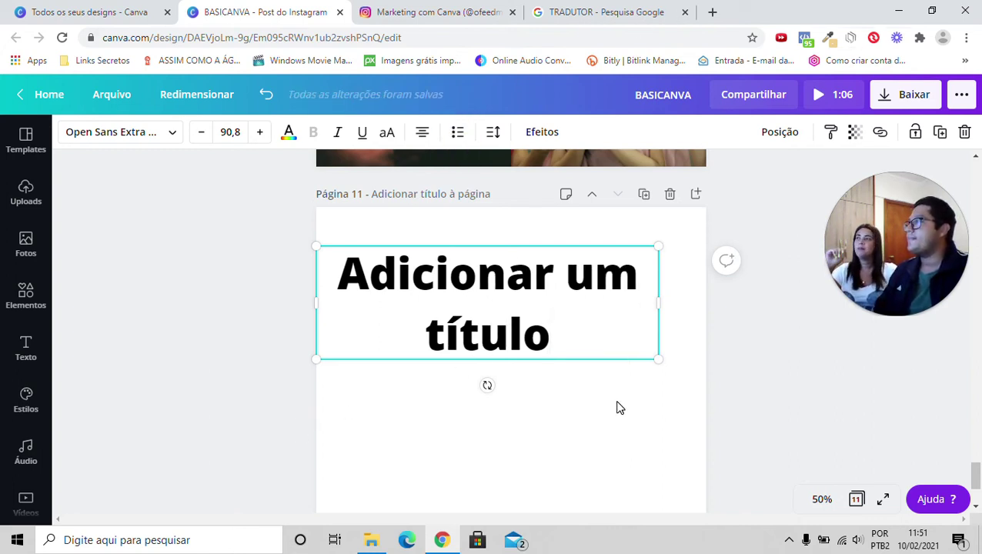
# - Try a letter spacing of 800 on the title, then reduce it to 21 and deselect the text
pyautogui.click(493, 134)
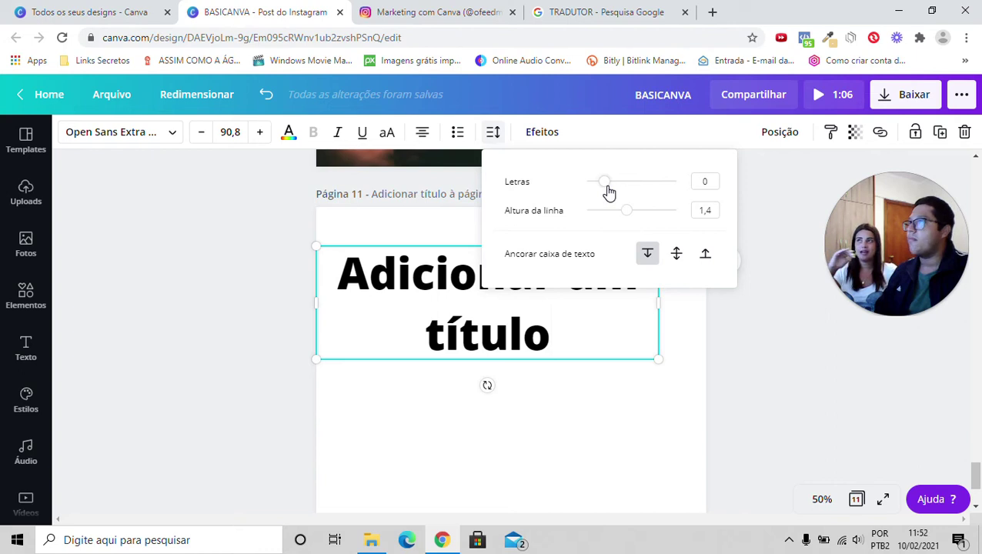
pyautogui.moveTo(606, 186); pyautogui.dragTo(682, 189)
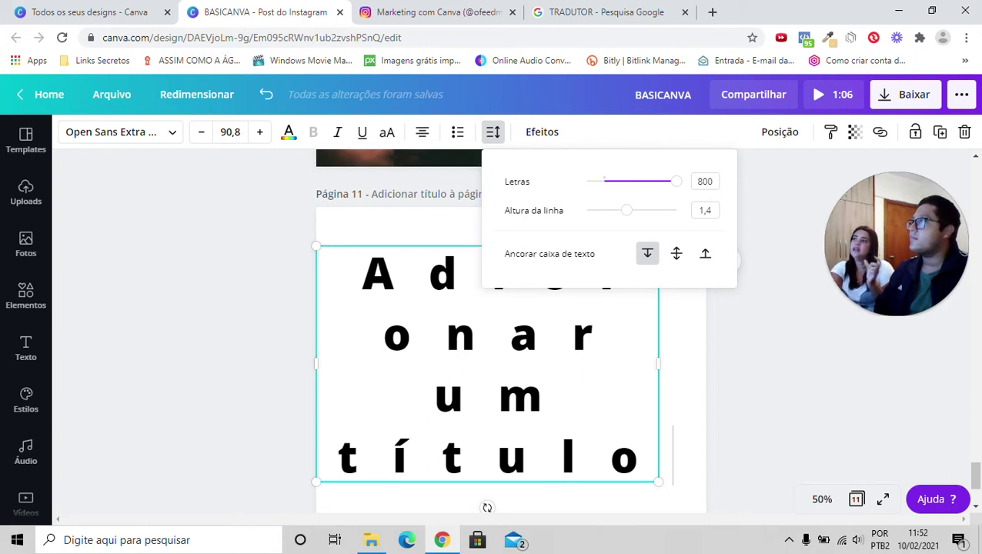
pyautogui.scroll(3, 487, 346)
pyautogui.scroll(-2, 487, 346)
pyautogui.scroll(-1, 653, 411)
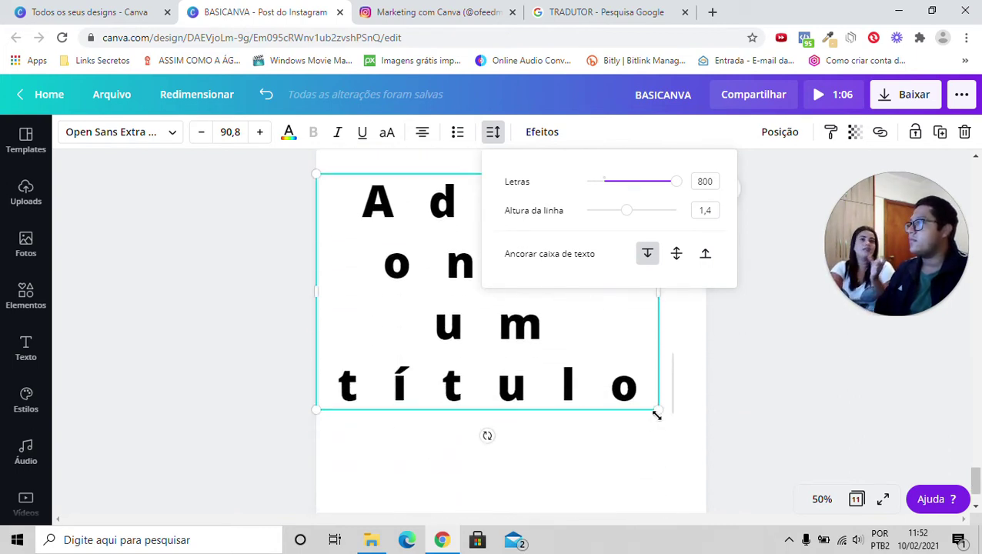
pyautogui.scroll(2, 653, 412)
pyautogui.scroll(-1, 653, 411)
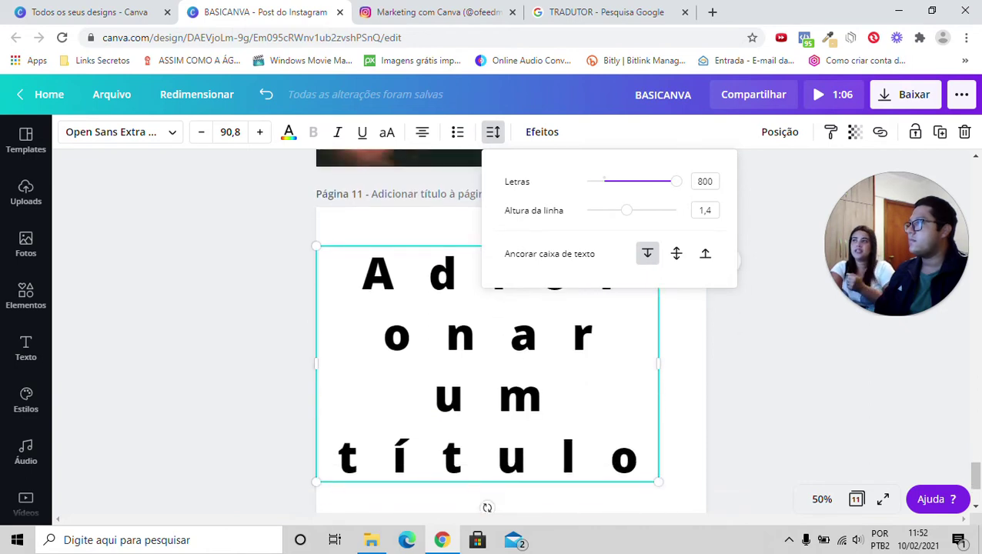
pyautogui.moveTo(675, 182); pyautogui.dragTo(607, 182)
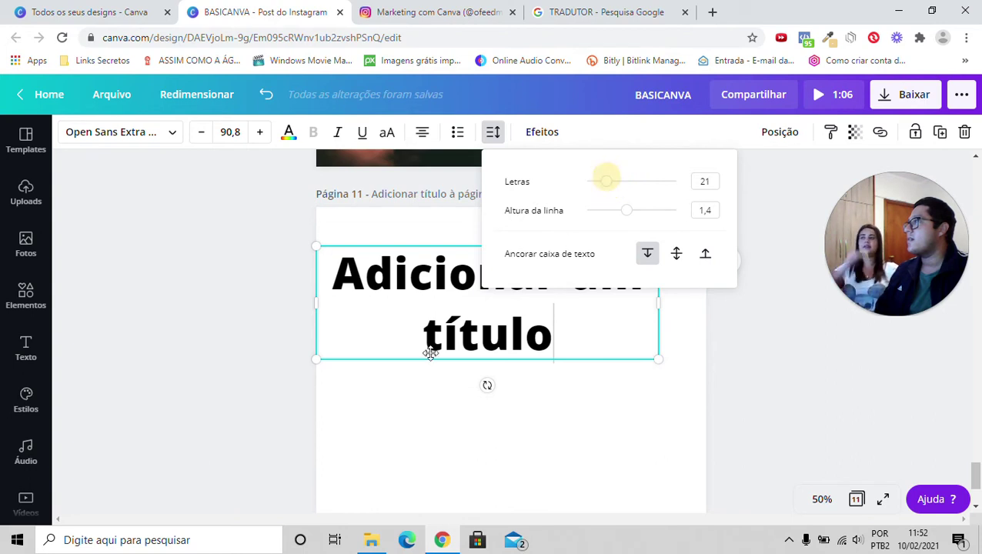
pyautogui.click(511, 412)
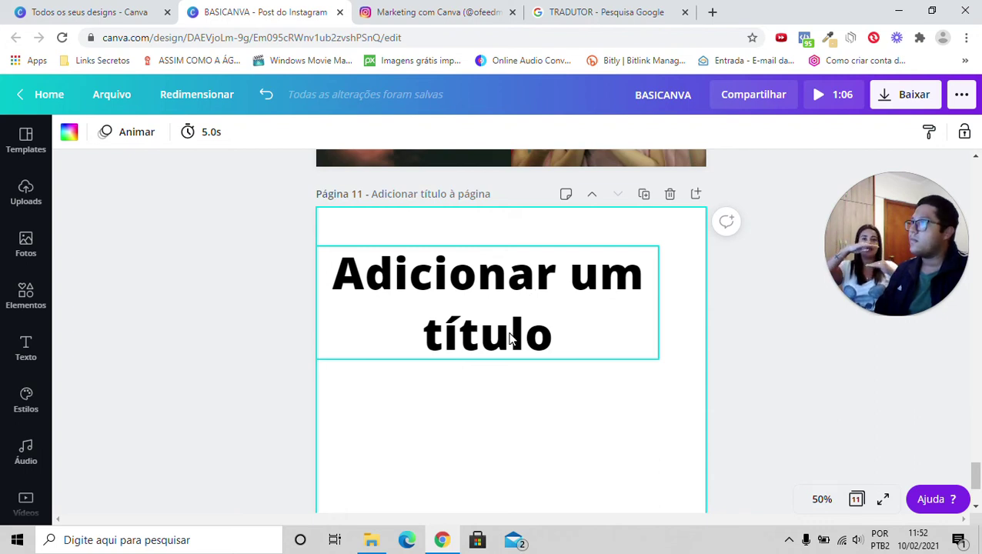
# - Raise the title's line height to 1.51
pyautogui.click(565, 279)
pyautogui.click(493, 132)
pyautogui.moveTo(626, 211)
pyautogui.mouseDown()
pyautogui.moveTo(609, 210)
pyautogui.moveTo(695, 221)
pyautogui.moveTo(617, 214)
pyautogui.moveTo(635, 214)
pyautogui.moveTo(627, 211)
pyautogui.mouseUp()
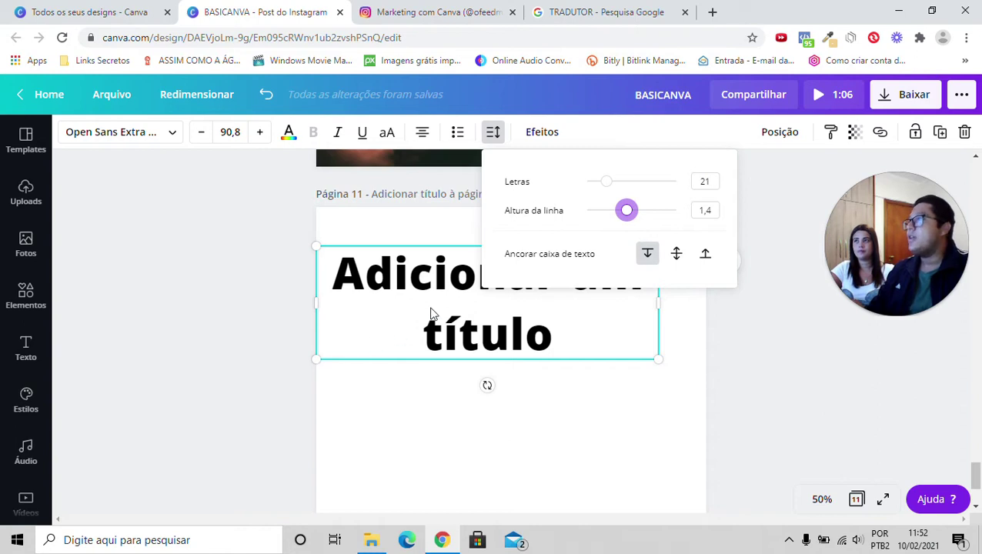
pyautogui.moveTo(626, 210)
pyautogui.mouseDown()
pyautogui.moveTo(653, 210)
pyautogui.moveTo(631, 210)
pyautogui.mouseUp()
# - Try the middle and bottom anchors on the title's text box, then restore the top anchor with a line height of 1.4
pyautogui.click(677, 256)
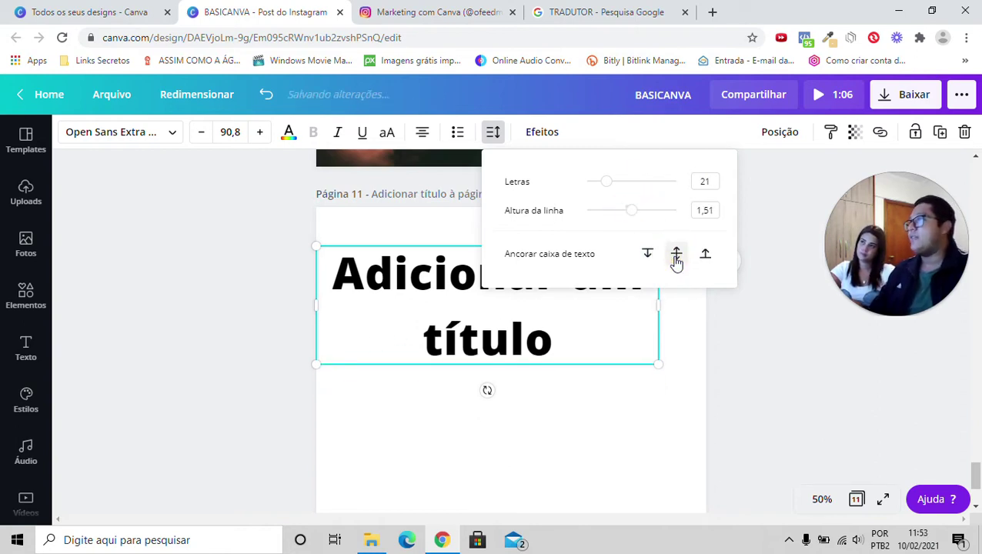
pyautogui.moveTo(627, 212)
pyautogui.mouseDown()
pyautogui.moveTo(687, 210)
pyautogui.moveTo(598, 212)
pyautogui.moveTo(648, 219)
pyautogui.moveTo(628, 212)
pyautogui.mouseUp()
pyautogui.click(705, 253)
pyautogui.moveTo(628, 210)
pyautogui.mouseDown()
pyautogui.moveTo(657, 211)
pyautogui.moveTo(621, 218)
pyautogui.moveTo(630, 222)
pyautogui.mouseUp()
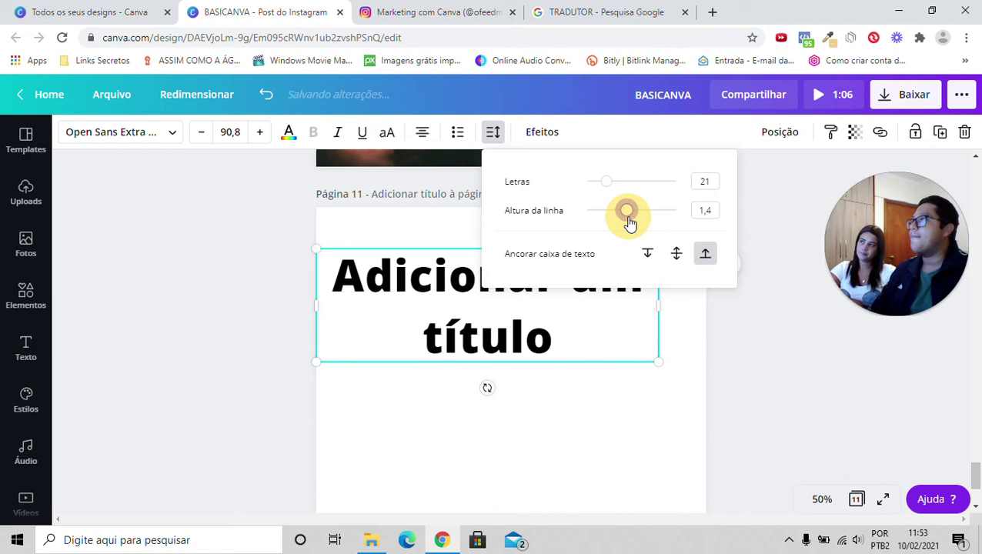
pyautogui.click(648, 252)
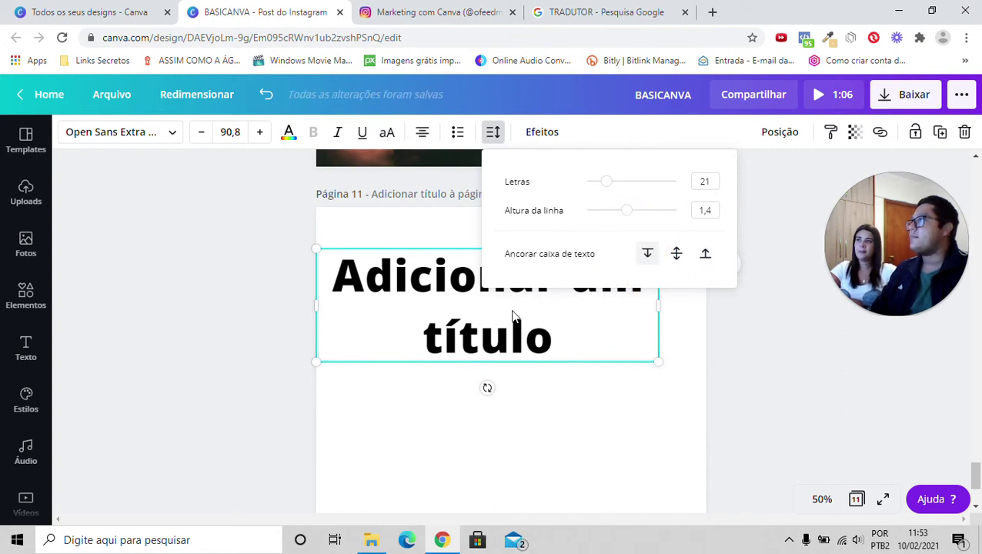
# - Center the title box horizontally on the page, left-align its text and deselect it
pyautogui.click(536, 401)
pyautogui.moveTo(516, 324); pyautogui.dragTo(521, 323)
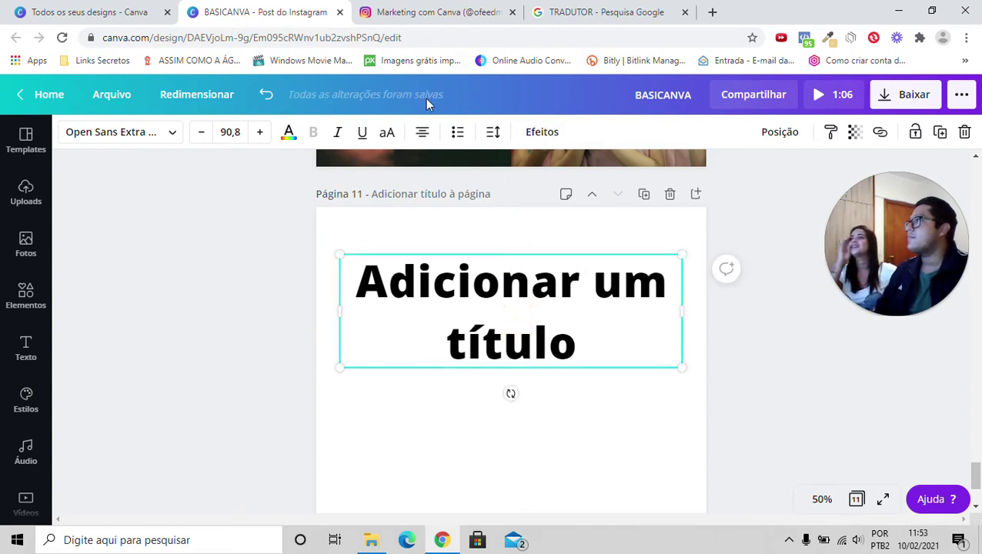
pyautogui.click(420, 132)
pyautogui.click(583, 454)
# - Add a period at the end of the title text
pyautogui.click(486, 356)
pyautogui.click(486, 356)
pyautogui.write('.')
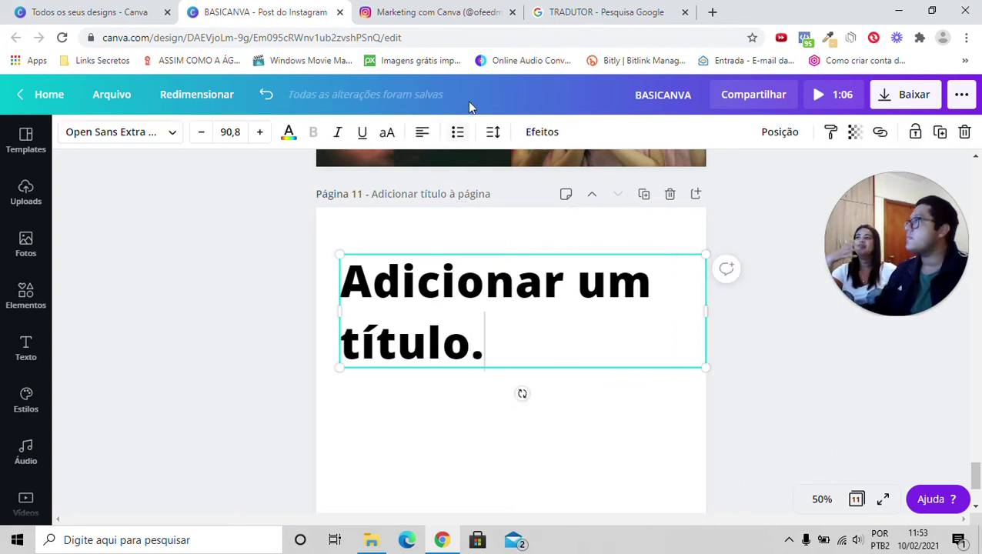
# - Try the Sombreado effect, the Flutuante effect with an intensity of 96, and the Vazado effect on the title
pyautogui.click(553, 136)
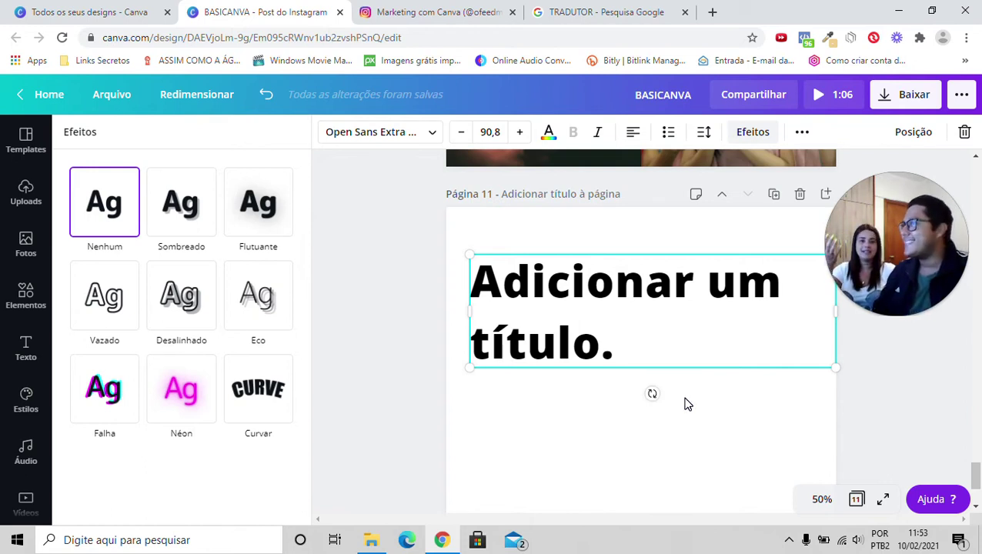
pyautogui.click(193, 207)
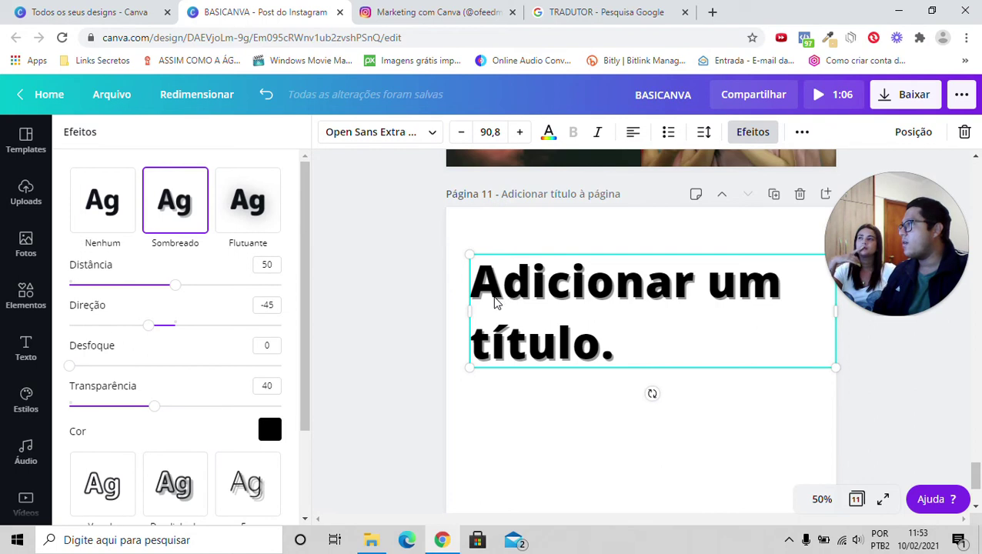
pyautogui.click(229, 212)
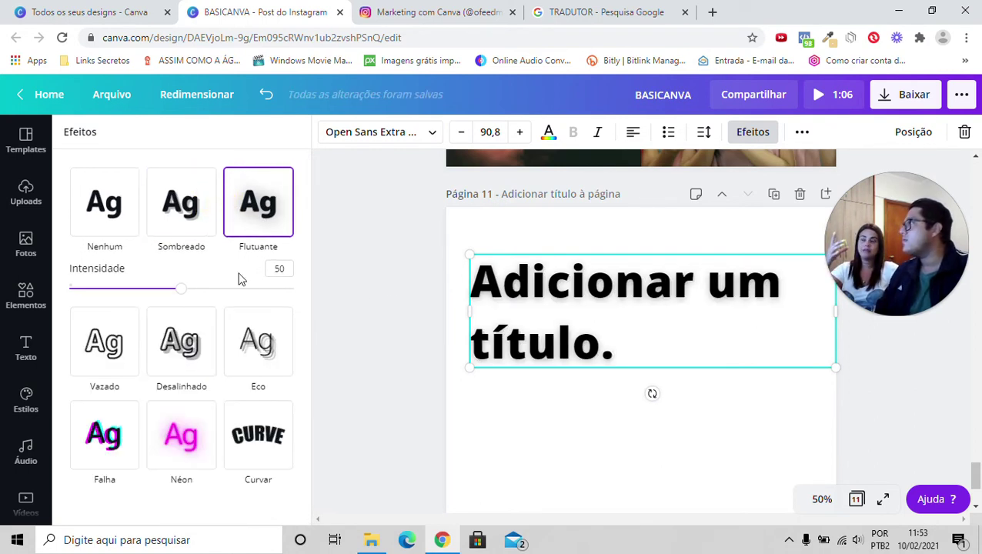
pyautogui.moveTo(183, 290); pyautogui.dragTo(285, 290)
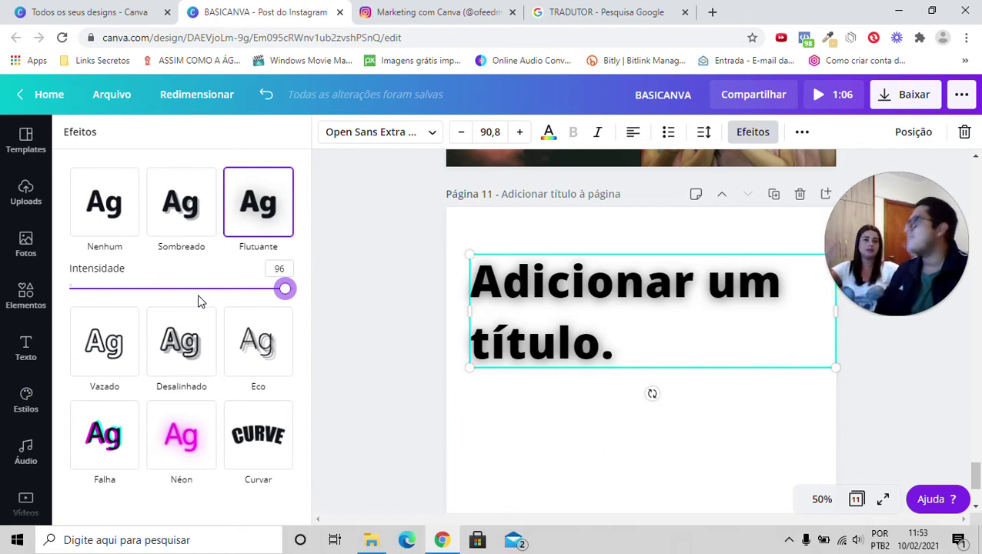
pyautogui.click(113, 345)
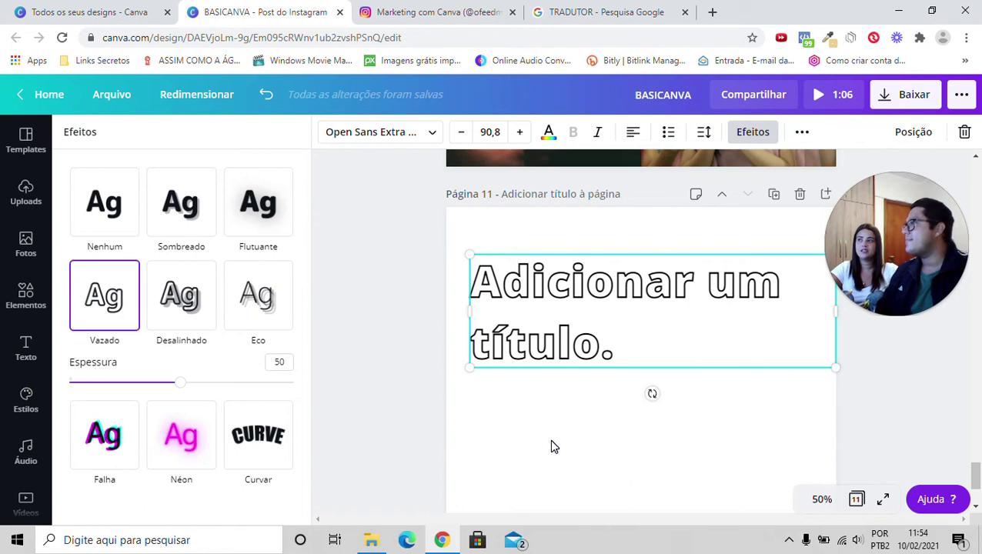
# - Try the Desalinhado effect on the title in medium blue, with a distance of 53 and a thickness of 47
pyautogui.click(187, 306)
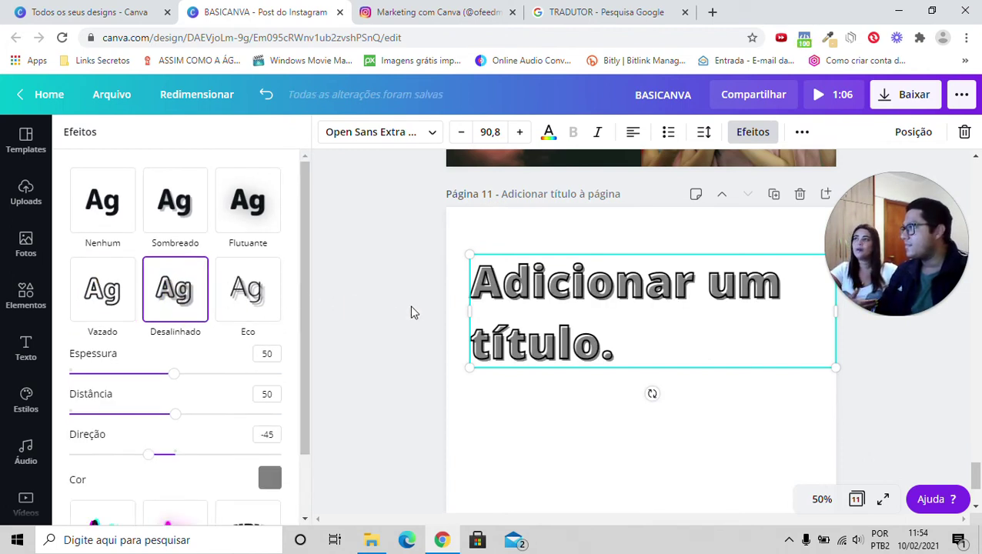
pyautogui.scroll(-1, 327, 368)
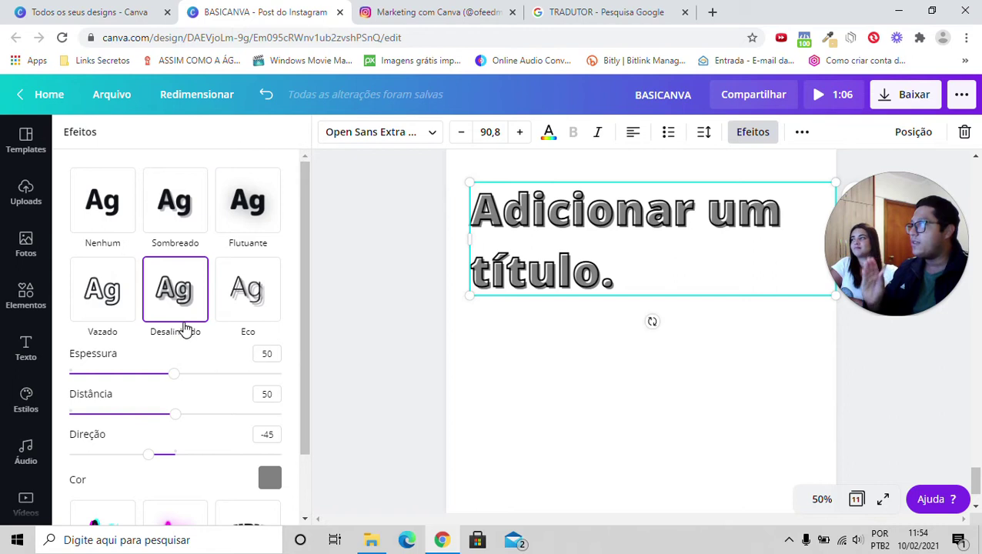
pyautogui.click(270, 478)
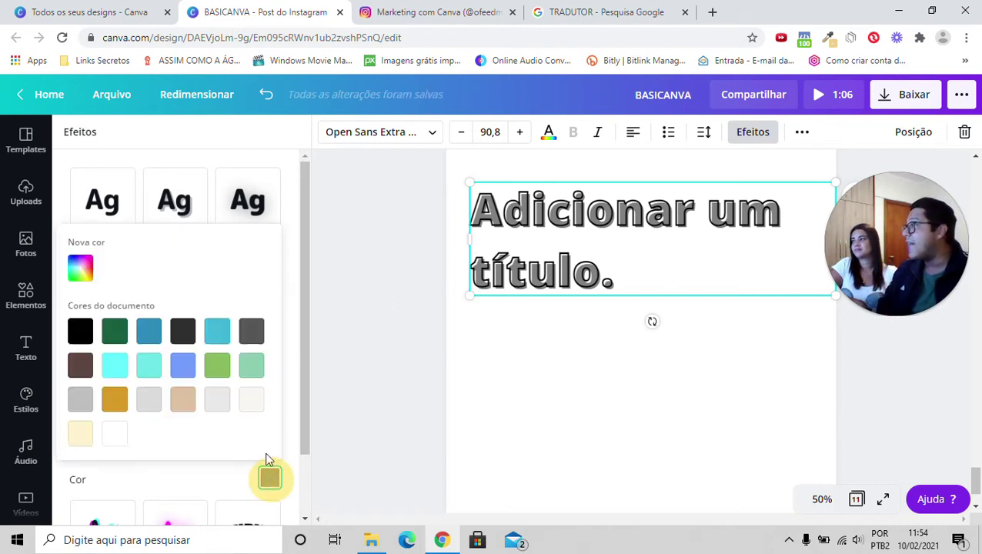
pyautogui.click(148, 331)
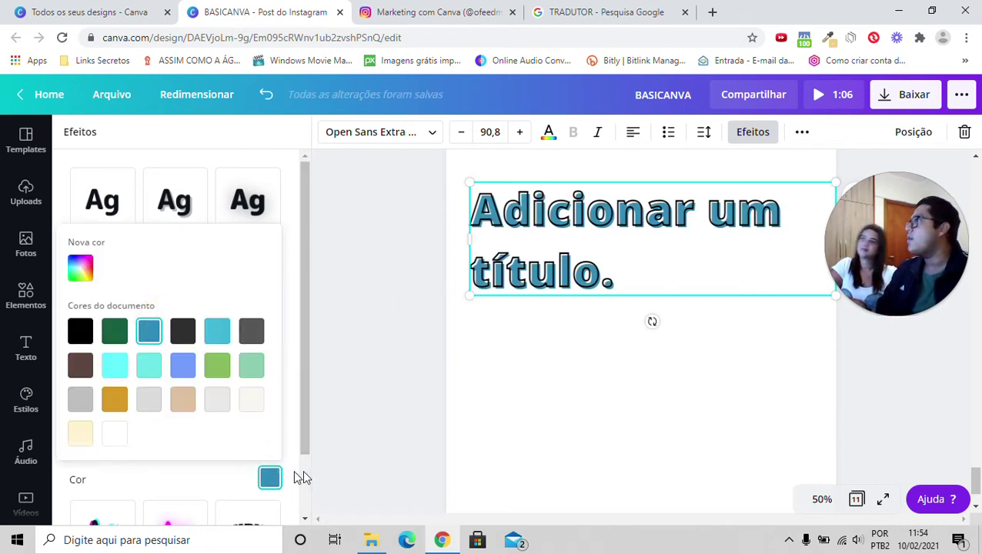
pyautogui.click(207, 475)
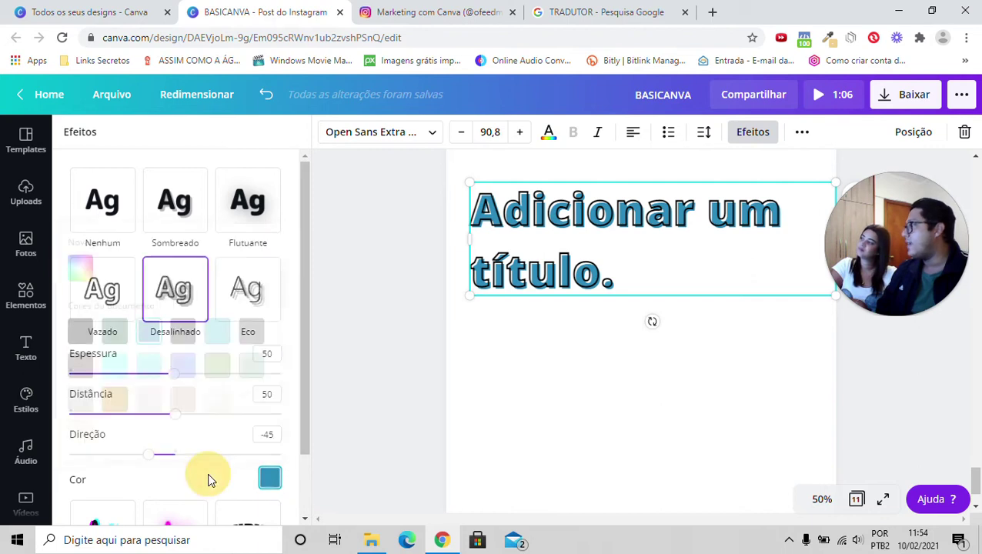
pyautogui.moveTo(173, 419)
pyautogui.mouseDown()
pyautogui.moveTo(289, 421)
pyautogui.moveTo(182, 422)
pyautogui.mouseUp()
pyautogui.moveTo(174, 374)
pyautogui.mouseDown()
pyautogui.moveTo(233, 377)
pyautogui.moveTo(151, 383)
pyautogui.moveTo(168, 377)
pyautogui.mouseUp()
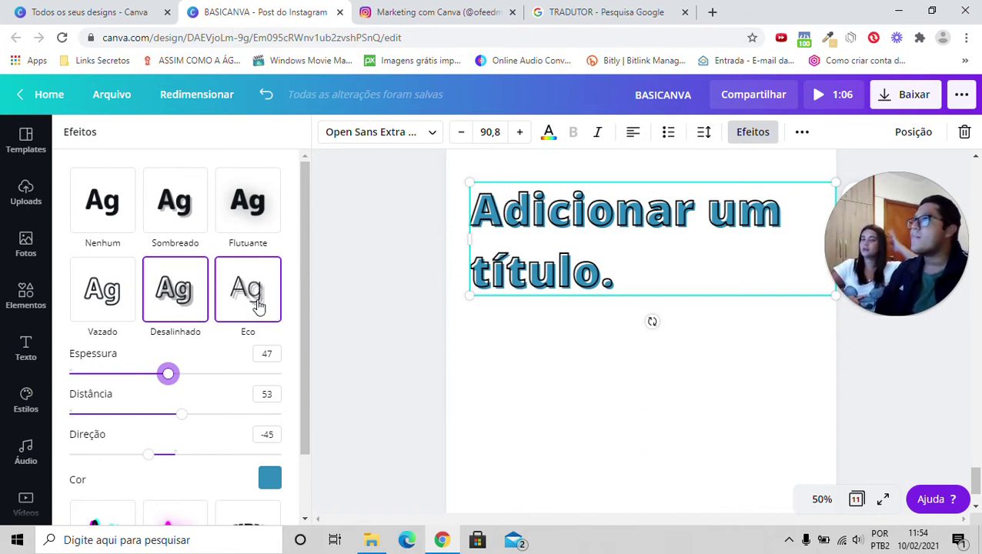
# - Try the Eco effect, then the Falha effect with the cyan-red and cyan-magenta color pairs on the title
pyautogui.click(252, 306)
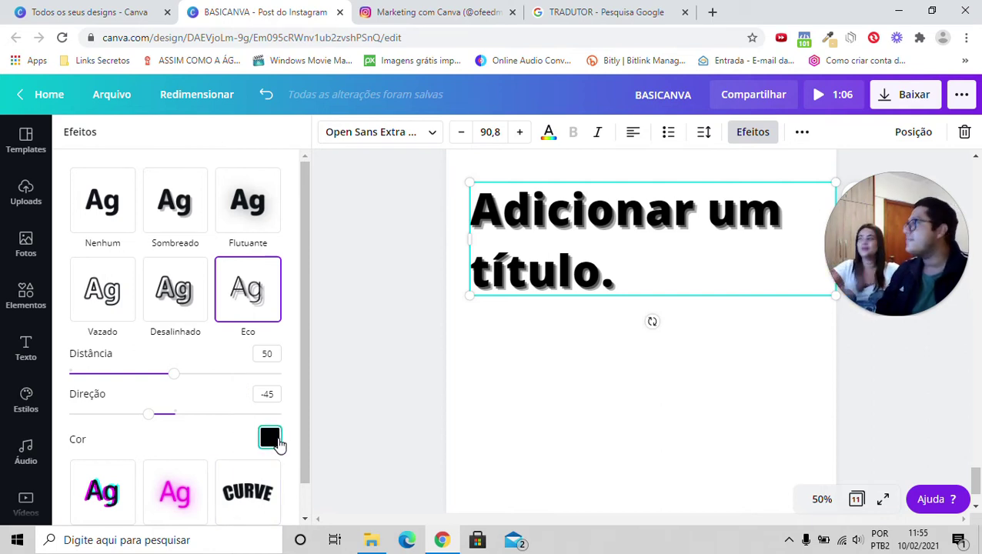
pyautogui.scroll(-1, 217, 436)
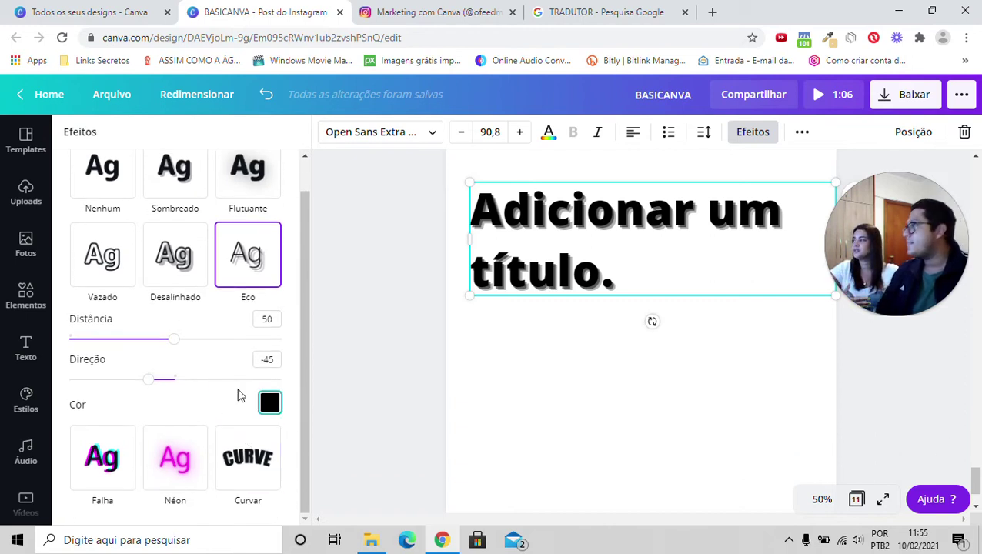
pyautogui.click(110, 454)
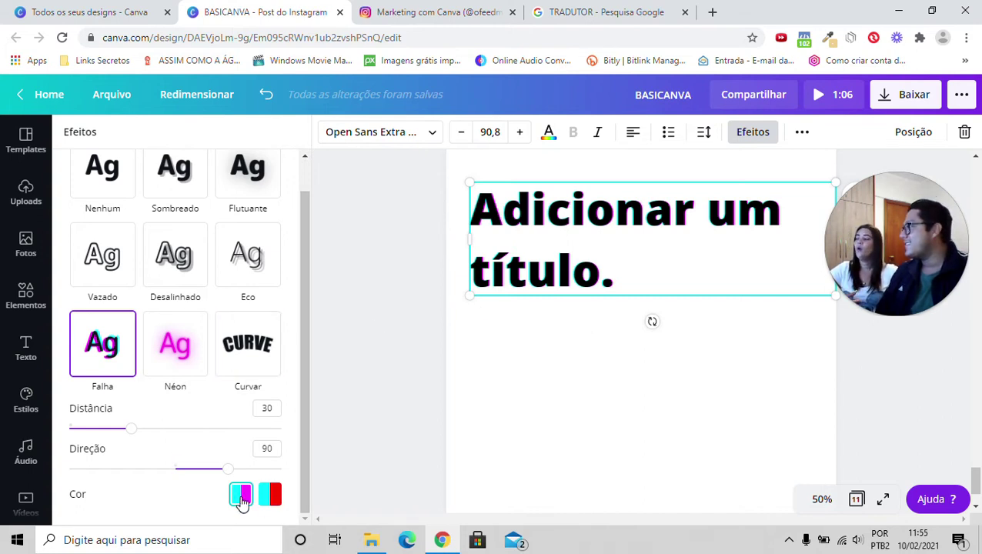
pyautogui.click(269, 499)
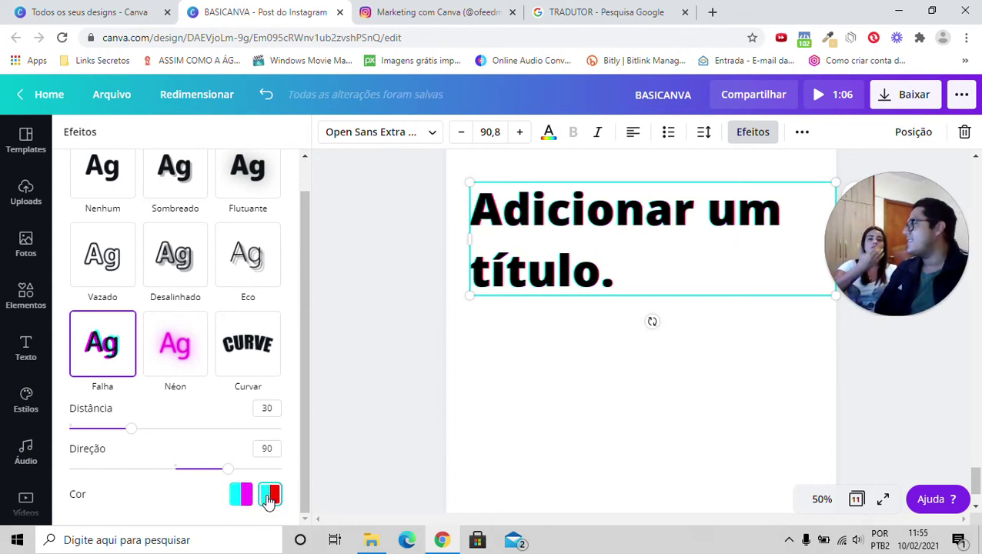
pyautogui.click(249, 499)
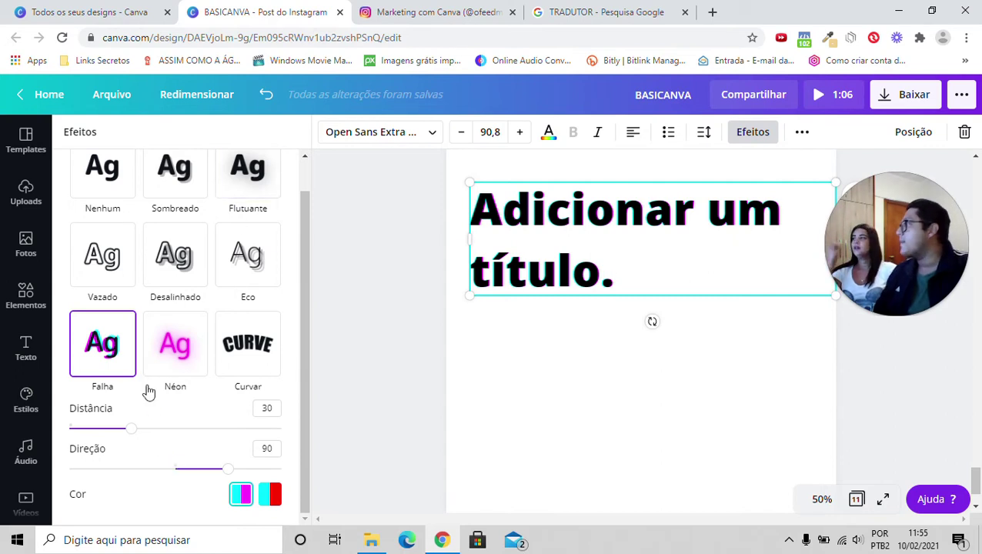
# - Apply the Néon effect to the title and change its text color to the purple from the unnamed palette
pyautogui.click(178, 352)
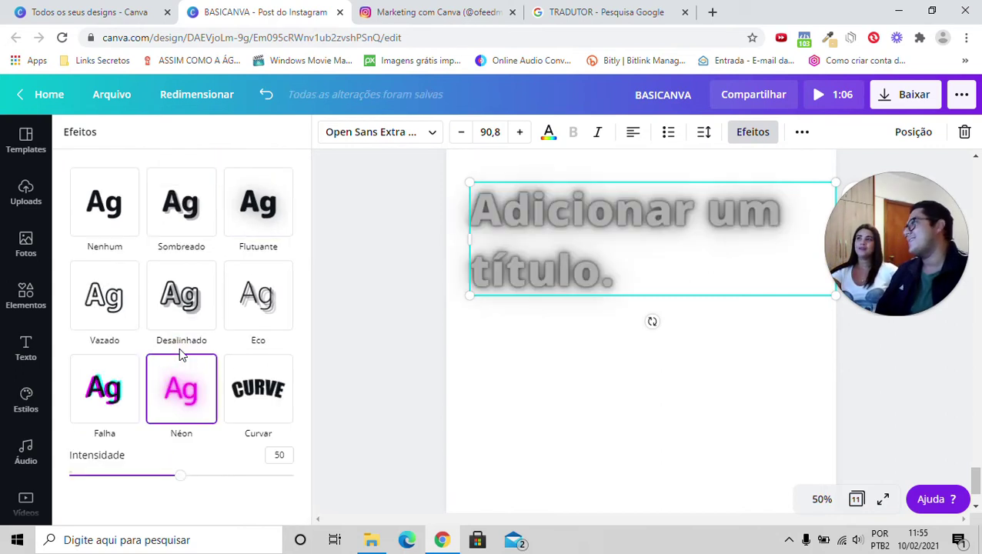
pyautogui.scroll(-1, 292, 461)
pyautogui.click(579, 216)
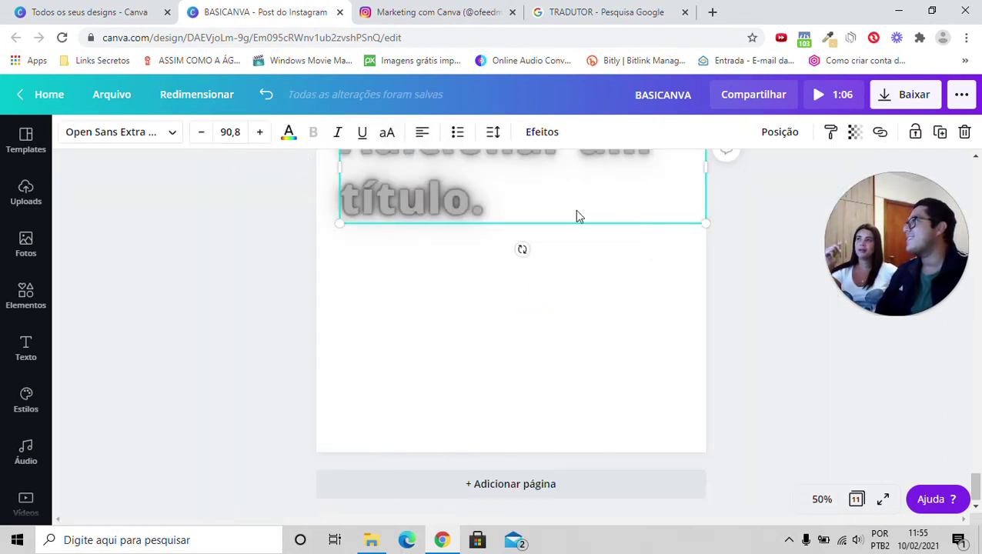
pyautogui.click(500, 359)
pyautogui.click(68, 132)
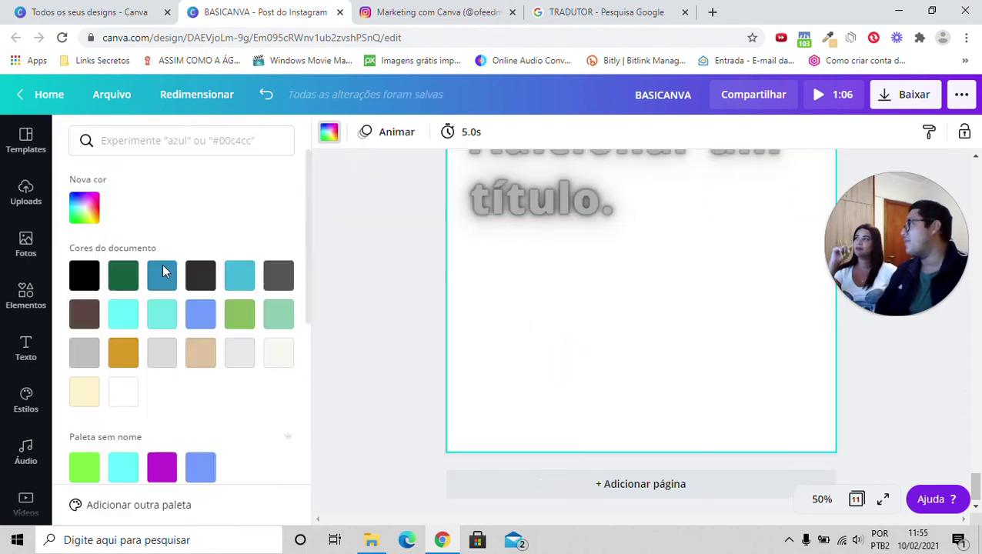
pyautogui.click(552, 211)
pyautogui.click(289, 131)
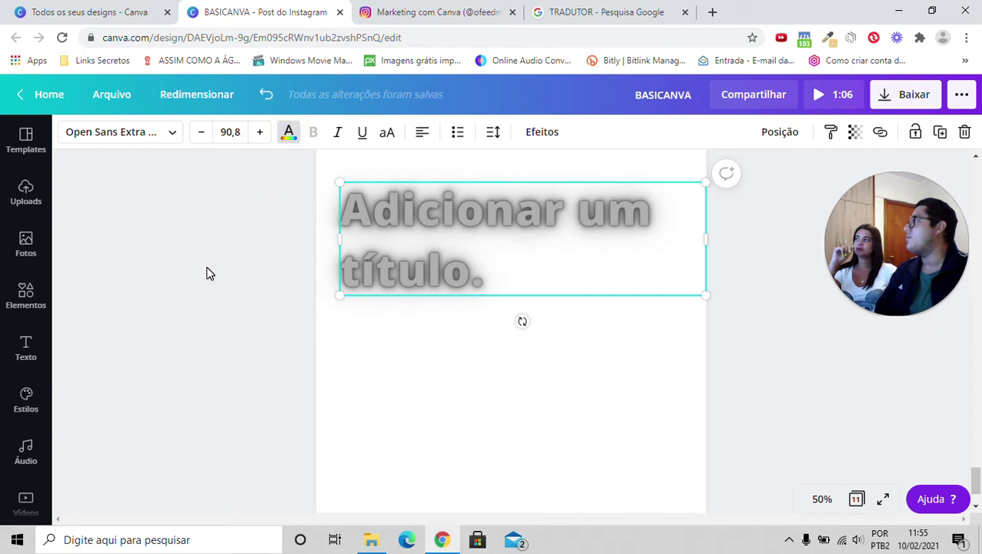
pyautogui.click(162, 467)
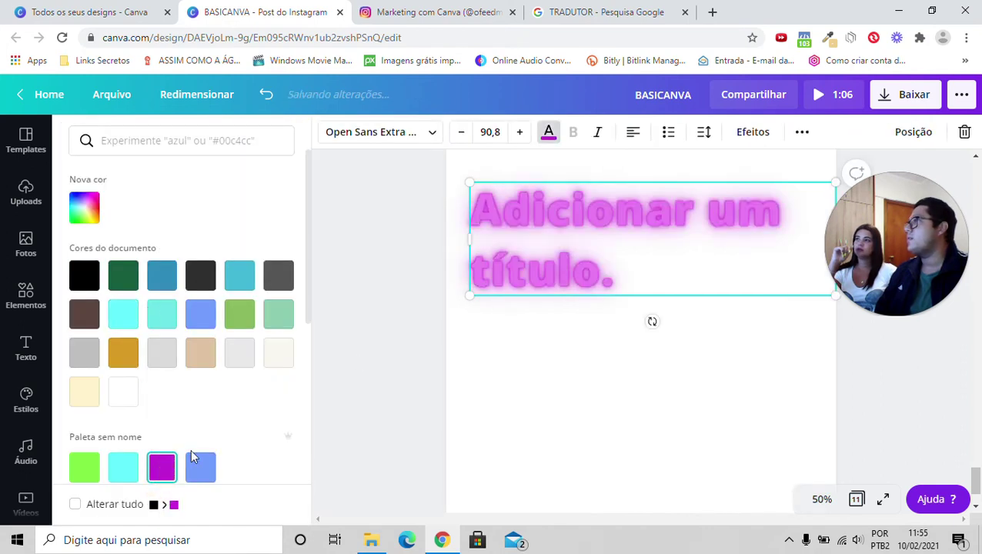
# - Set the intensity of the title's Néon effect to 52
pyautogui.scroll(2, 663, 379)
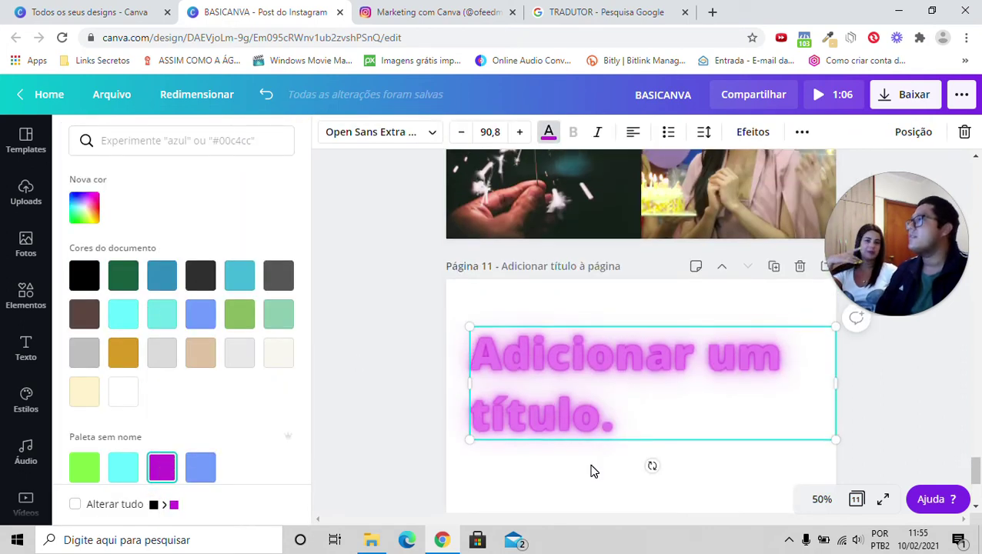
pyautogui.click(739, 132)
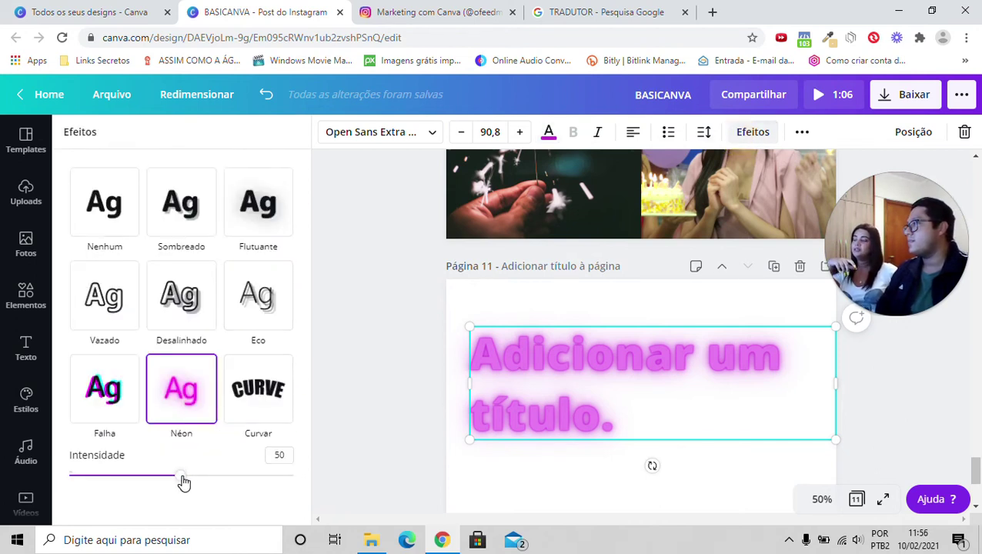
pyautogui.moveTo(183, 482)
pyautogui.mouseDown()
pyautogui.moveTo(306, 480)
pyautogui.moveTo(19, 481)
pyautogui.moveTo(221, 478)
pyautogui.moveTo(326, 489)
pyautogui.moveTo(184, 491)
pyautogui.moveTo(193, 491)
pyautogui.mouseUp()
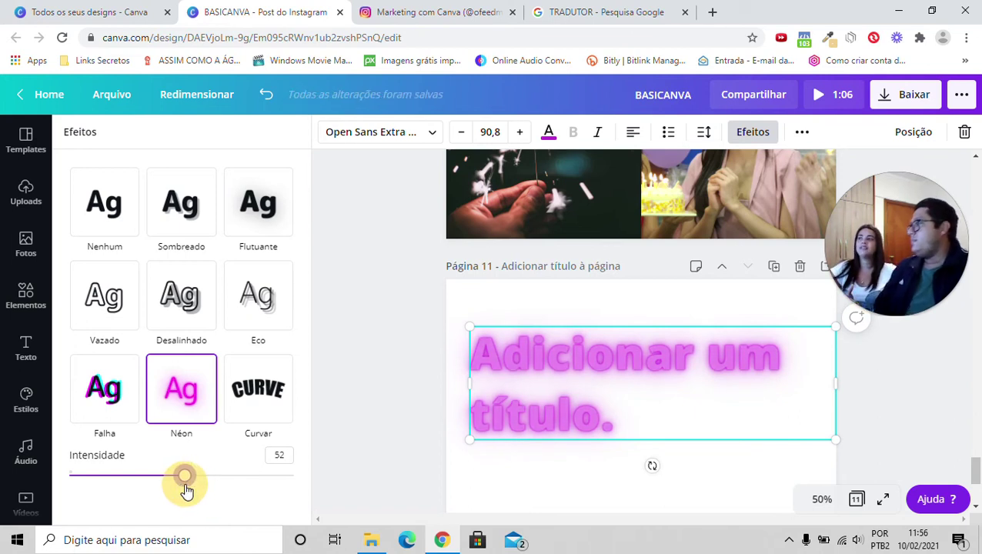
# - Change the background color of page 11 to black
pyautogui.click(573, 310)
pyautogui.click(68, 142)
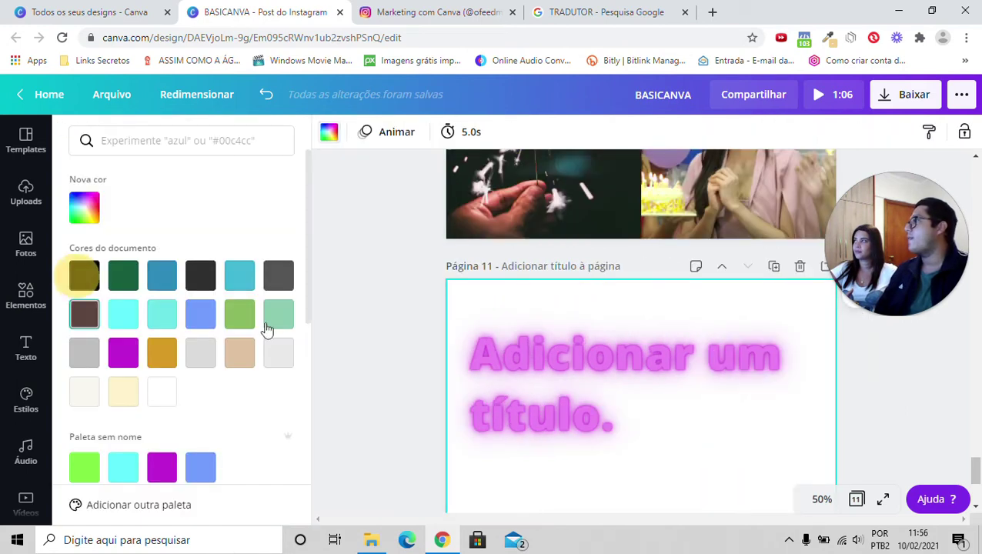
pyautogui.click(677, 483)
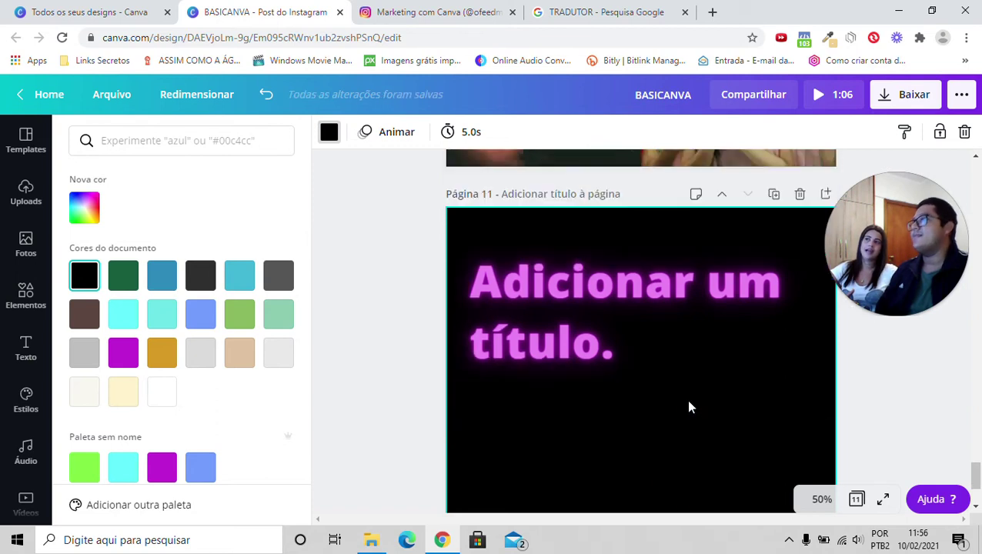
# - Apply the Curvar effect to the title with a curve of 52, scaling the text down to a font size of 79.5
pyautogui.click(607, 313)
pyautogui.click(541, 132)
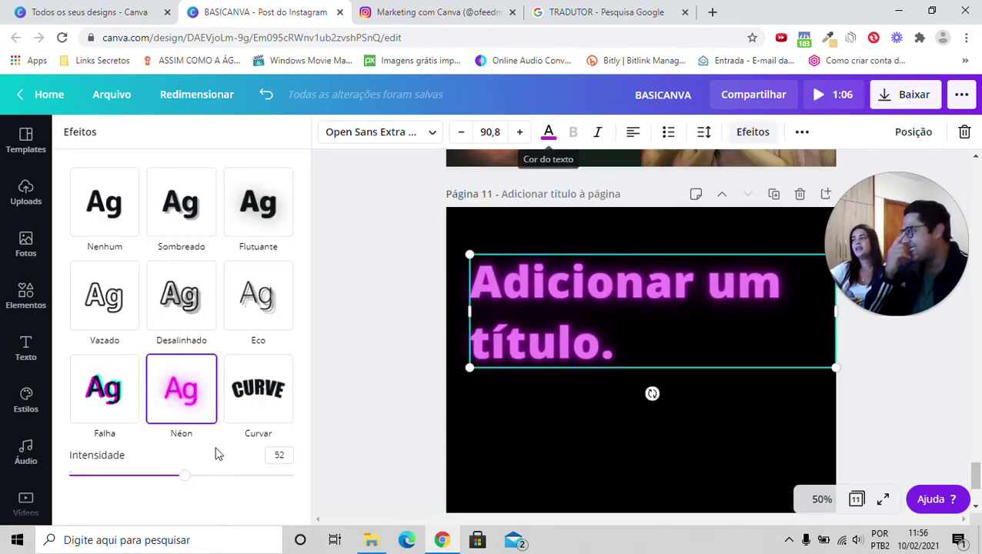
pyautogui.click(260, 394)
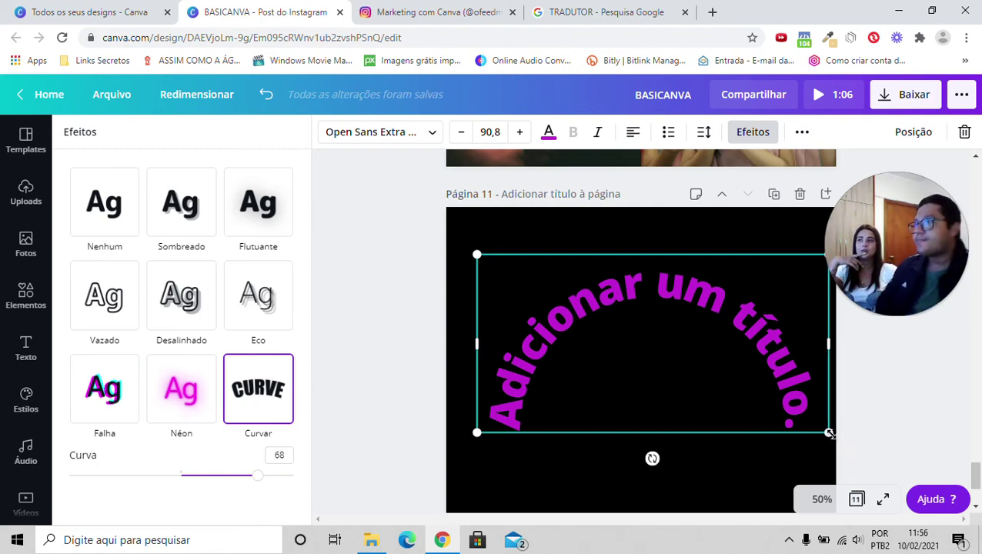
pyautogui.moveTo(828, 433); pyautogui.dragTo(779, 461)
pyautogui.moveTo(247, 482)
pyautogui.mouseDown()
pyautogui.moveTo(204, 475)
pyautogui.moveTo(271, 475)
pyautogui.moveTo(242, 484)
pyautogui.mouseUp()
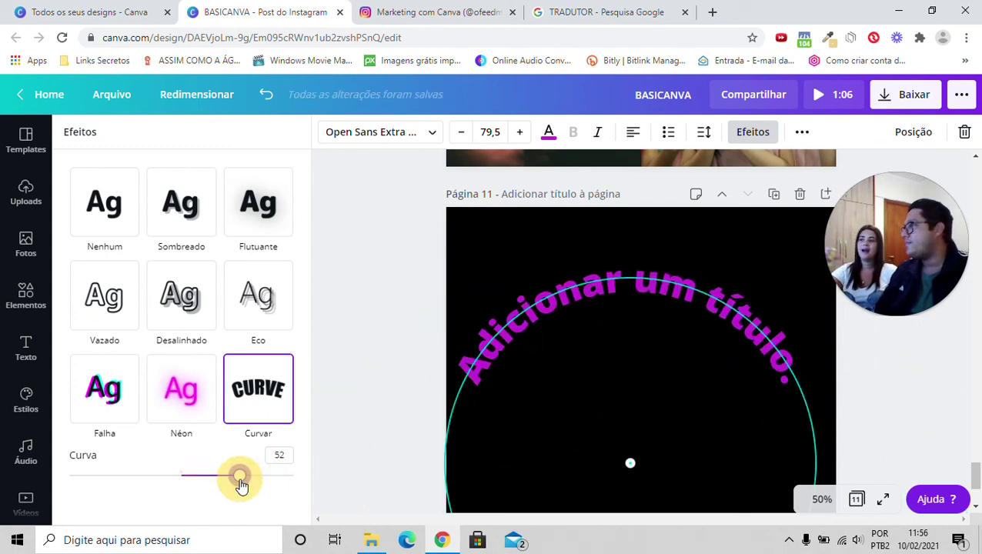
# - Scale the curved title down to font size 46, duplicate it and place the copy beside the original
pyautogui.moveTo(814, 257); pyautogui.dragTo(650, 308)
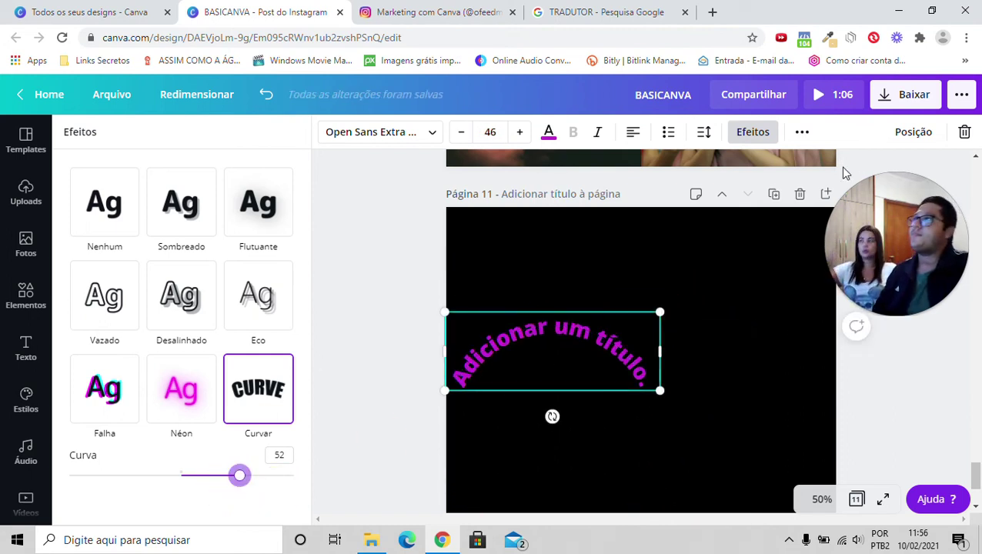
pyautogui.click(802, 131)
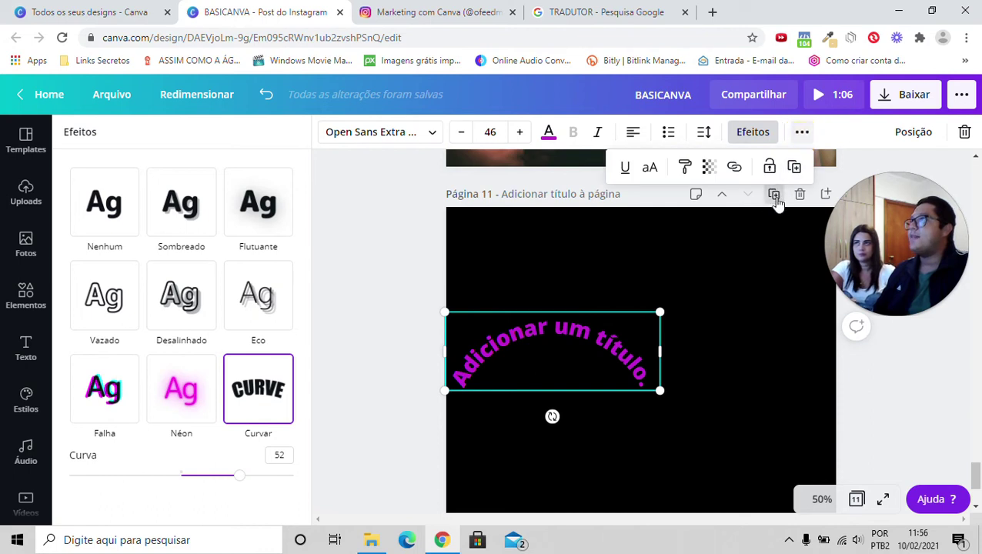
pyautogui.click(573, 349)
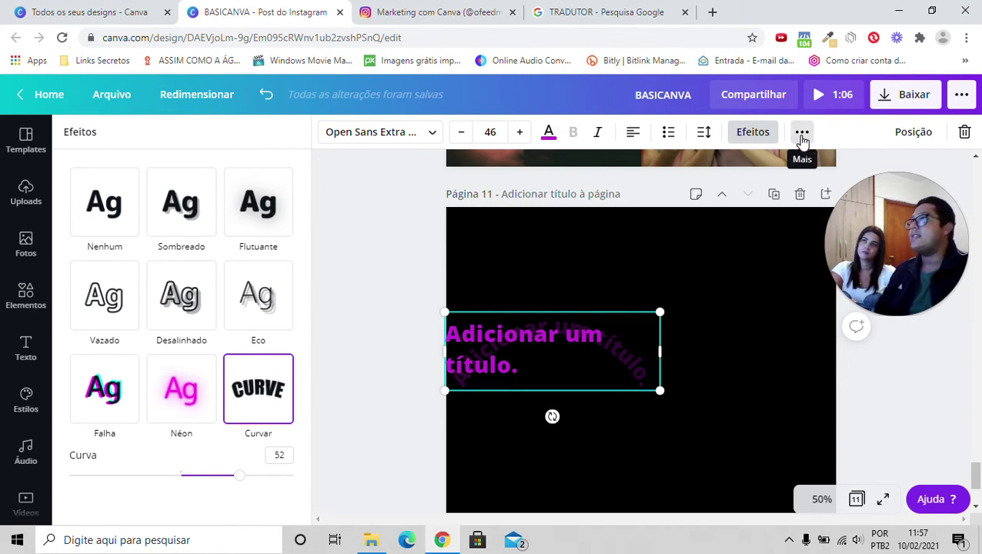
pyautogui.click(802, 139)
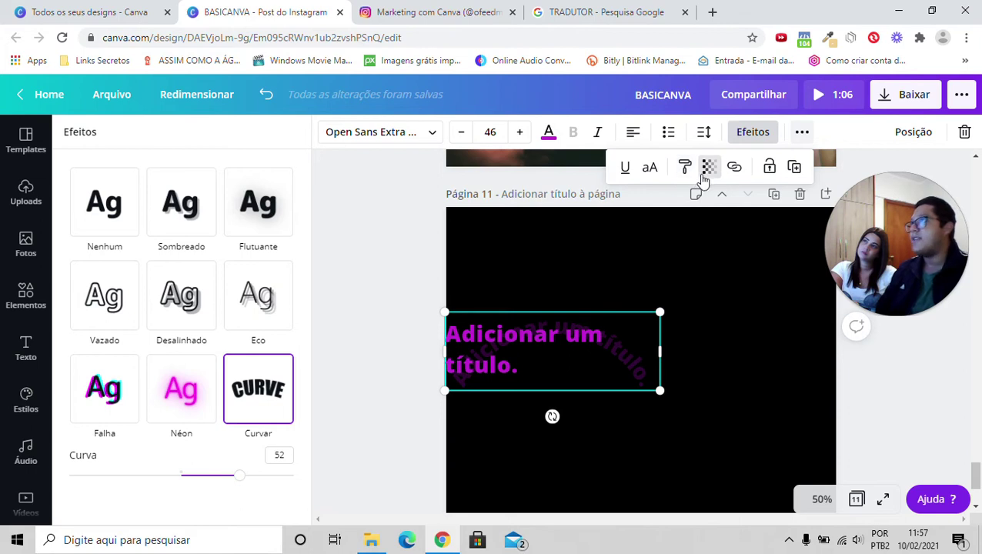
pyautogui.click(793, 167)
pyautogui.moveTo(552, 338); pyautogui.dragTo(724, 323)
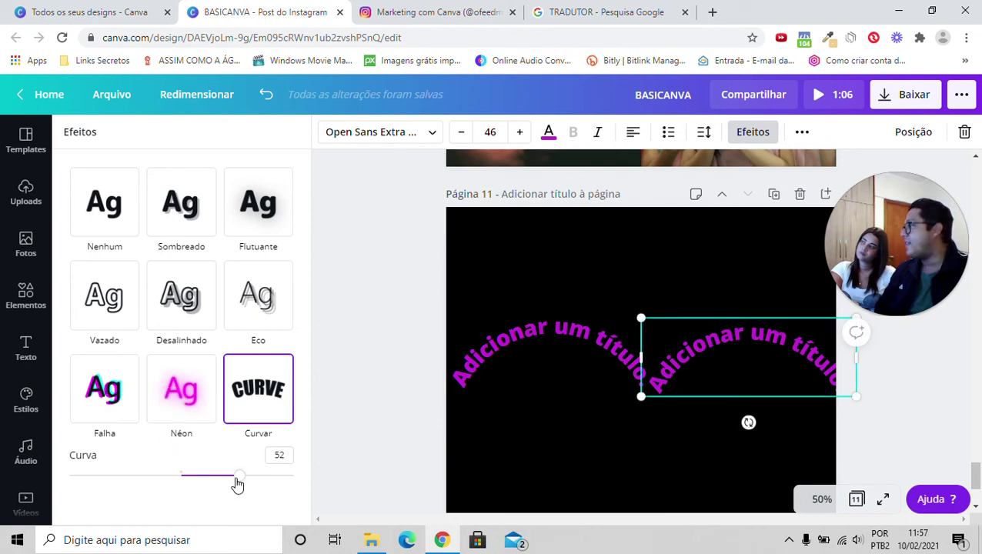
# - Set the copy's curve to -49 and position it to continue the first title as a wave
pyautogui.moveTo(246, 478); pyautogui.dragTo(126, 475)
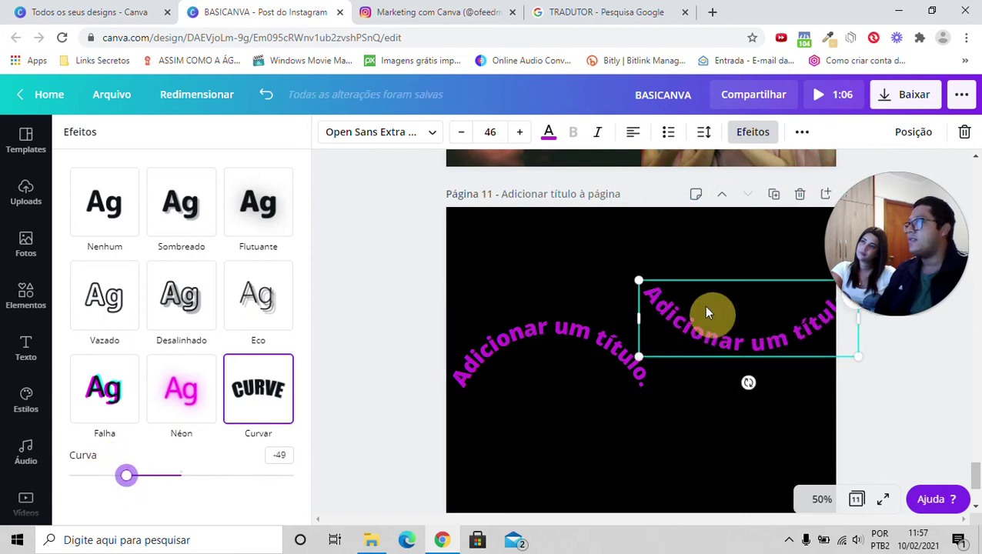
pyautogui.moveTo(717, 370); pyautogui.dragTo(698, 383)
pyautogui.click(548, 256)
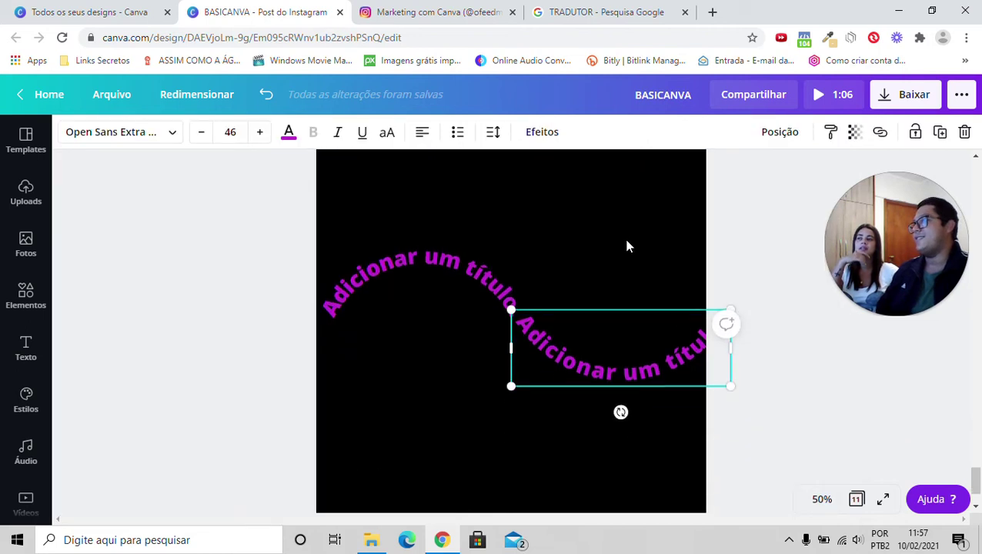
pyautogui.click(686, 259)
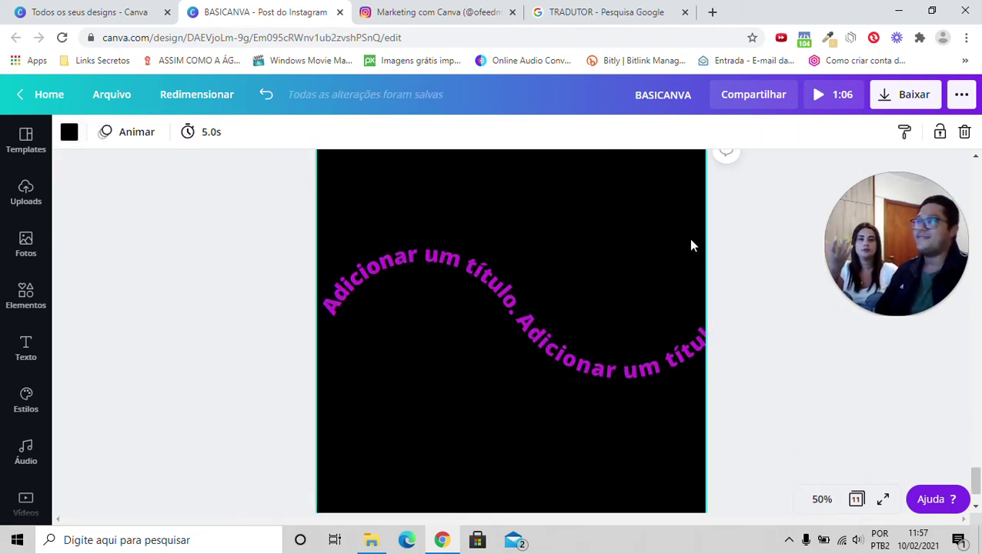
pyautogui.moveTo(565, 263); pyautogui.dragTo(653, 191)
pyautogui.scroll(1, 654, 248)
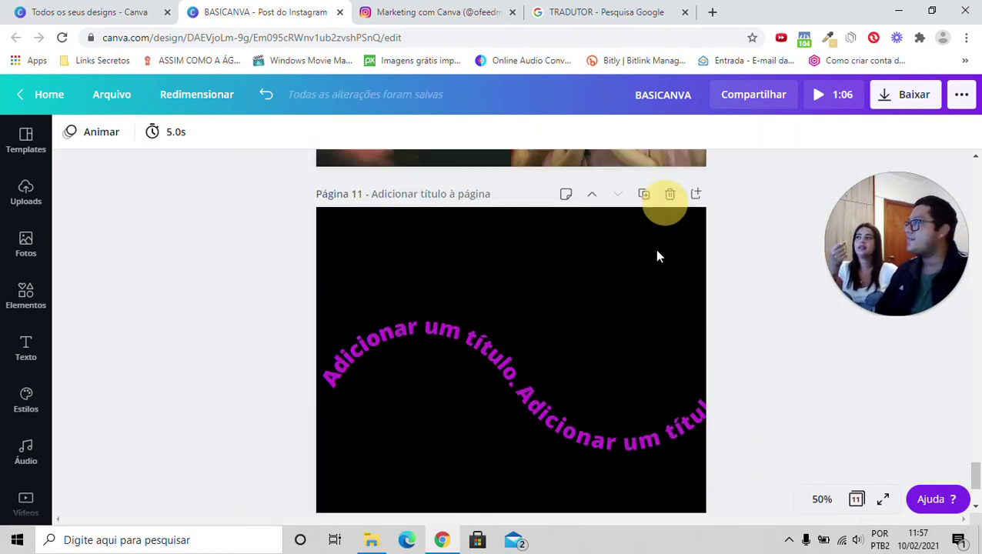
# - Recolor the upward-curving title light cyan and try to copy its formatting
pyautogui.click(468, 341)
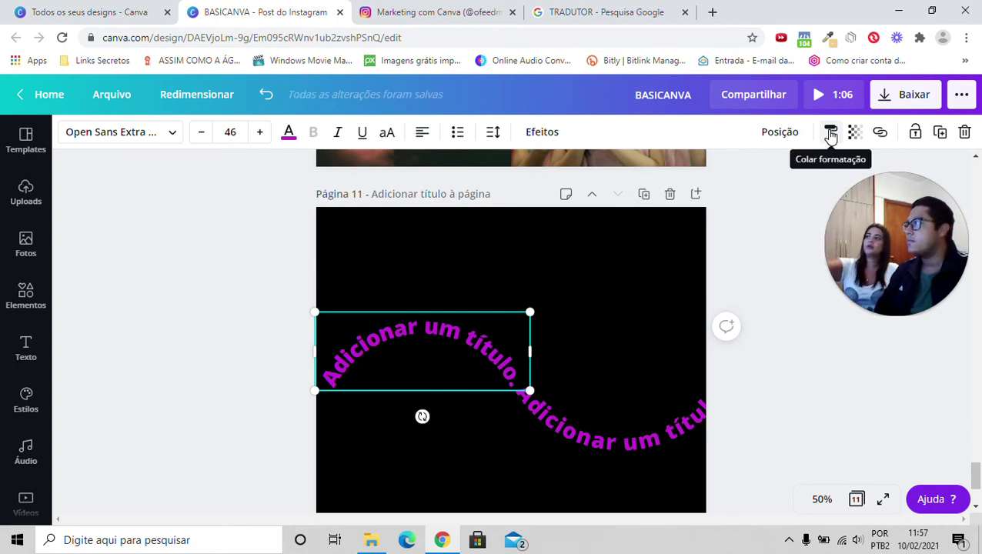
pyautogui.click(288, 132)
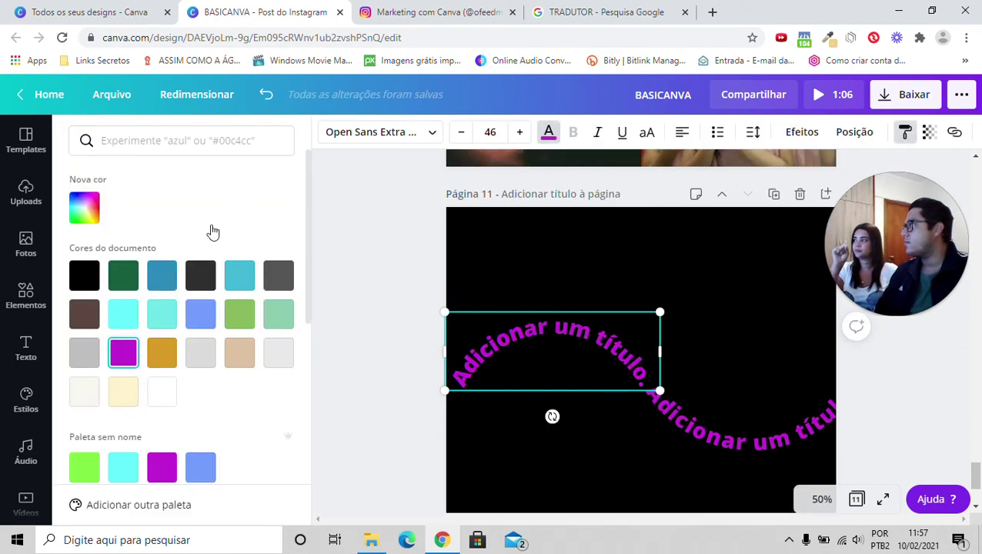
pyautogui.click(123, 314)
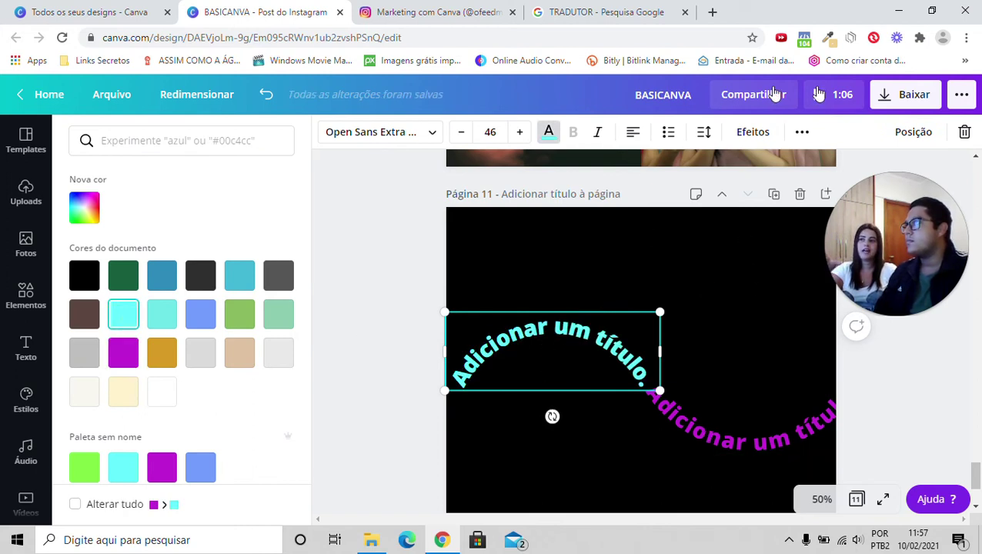
pyautogui.click(802, 133)
pyautogui.click(682, 171)
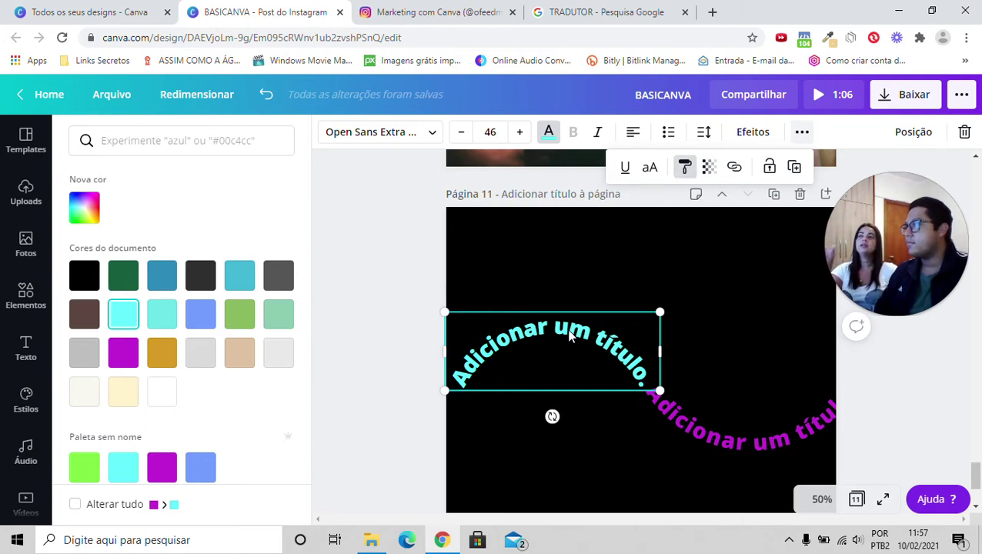
pyautogui.click(685, 167)
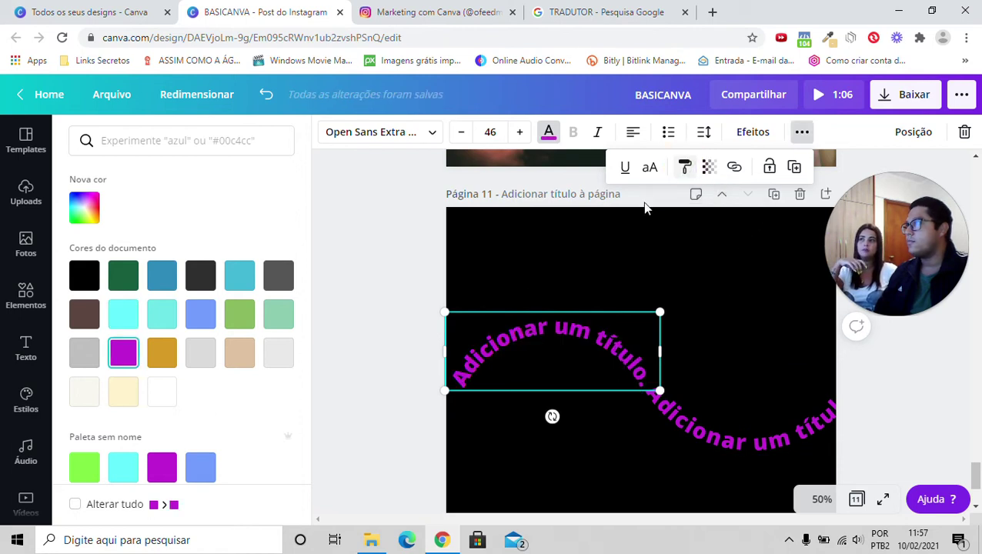
# - Recolor the upward-curving title light cyan from the document colors and copy its formatting onto the downward-curving title
pyautogui.click(123, 315)
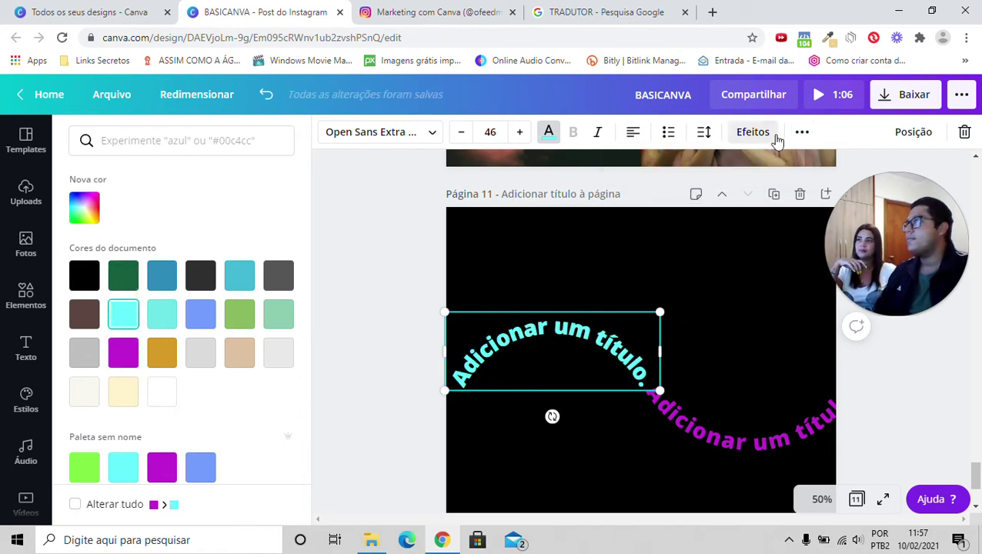
pyautogui.click(801, 131)
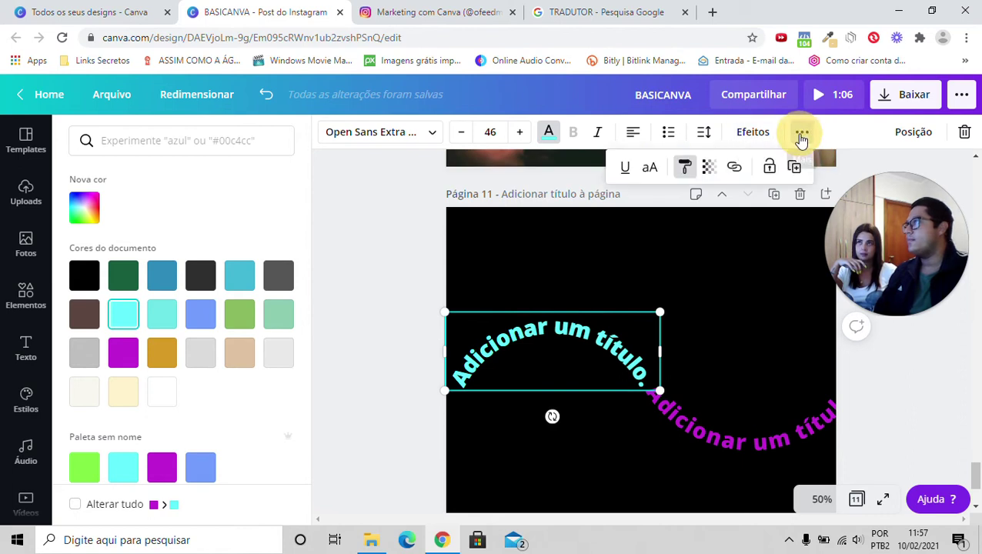
pyautogui.click(685, 169)
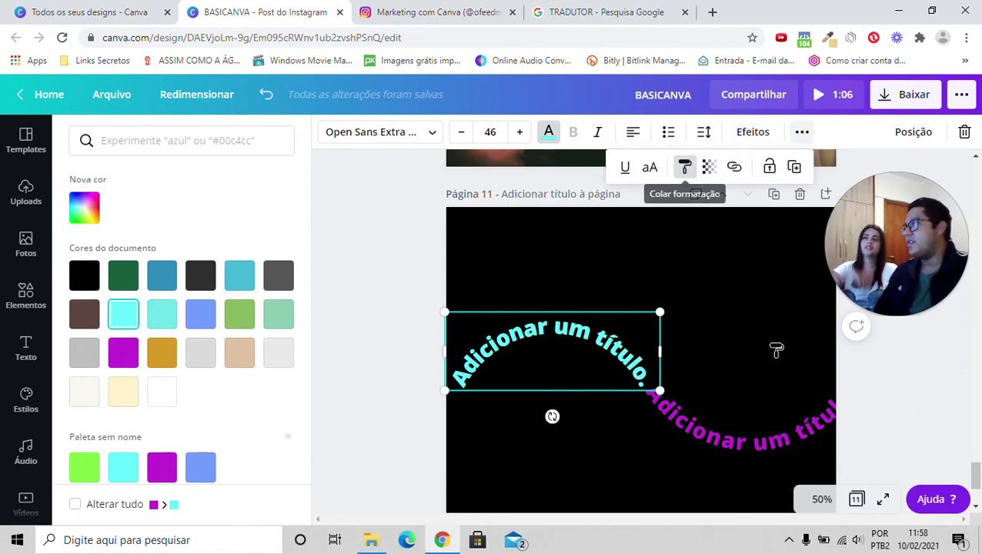
pyautogui.click(715, 424)
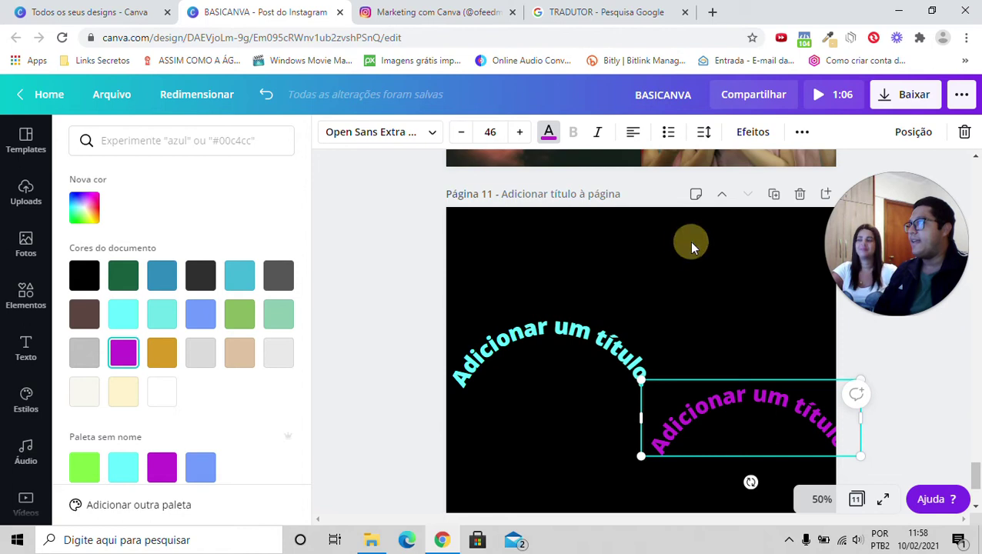
# - Remove the Curvar effect from both the cyan and the purple title by applying Nenhum
pyautogui.press('Escape')
pyautogui.click(355, 339)
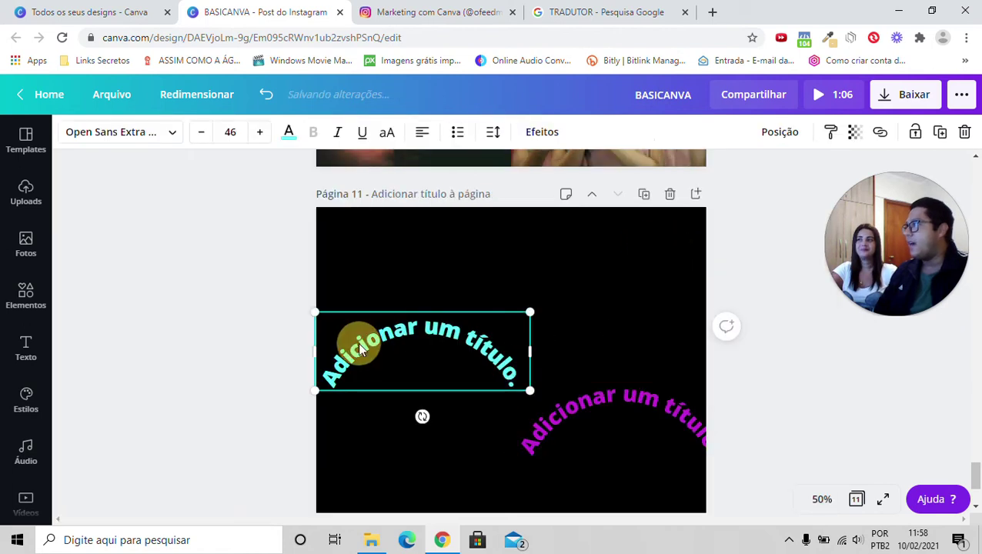
pyautogui.click(541, 132)
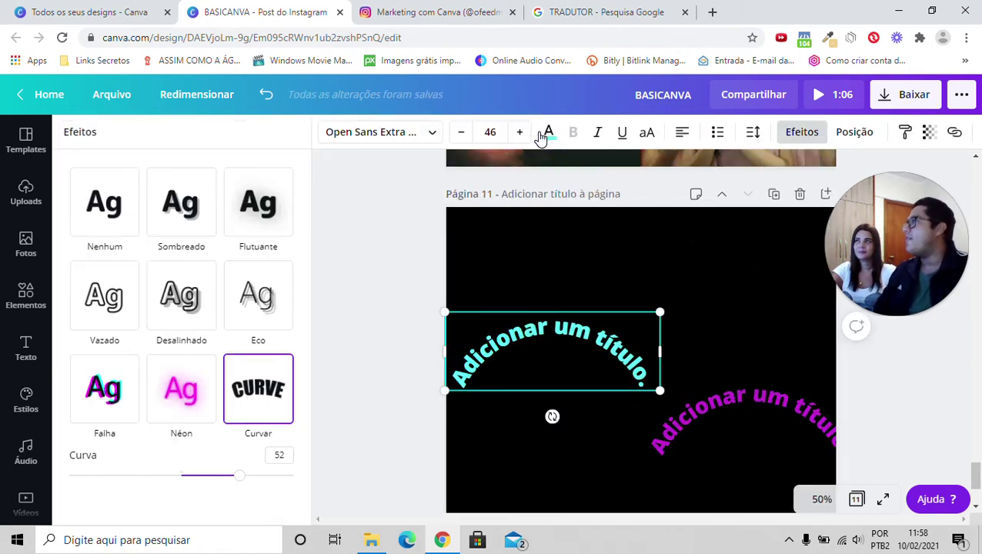
pyautogui.click(98, 202)
pyautogui.click(707, 408)
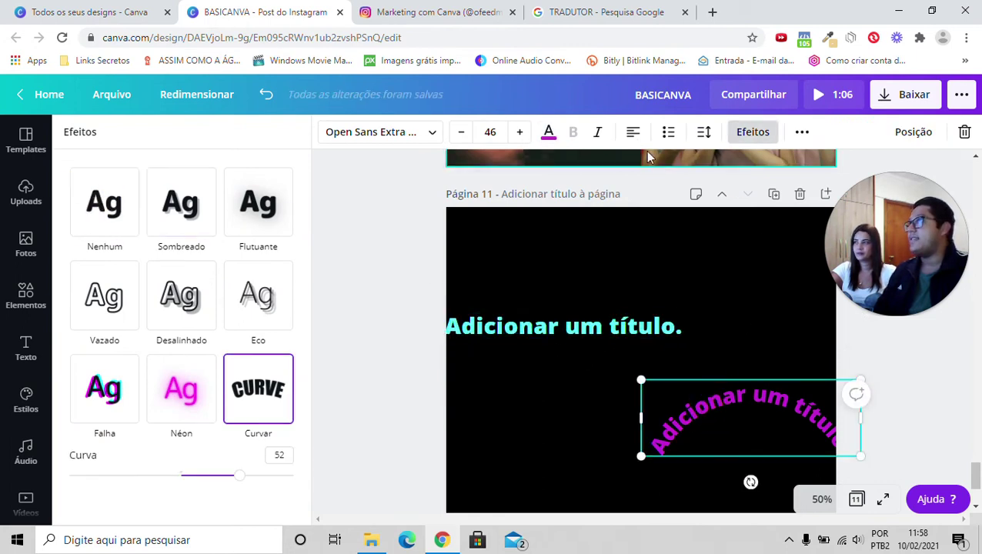
pyautogui.click(101, 223)
# - Move the cyan title higher on the page and copy its formatting onto the purple title
pyautogui.moveTo(559, 322); pyautogui.dragTo(801, 129)
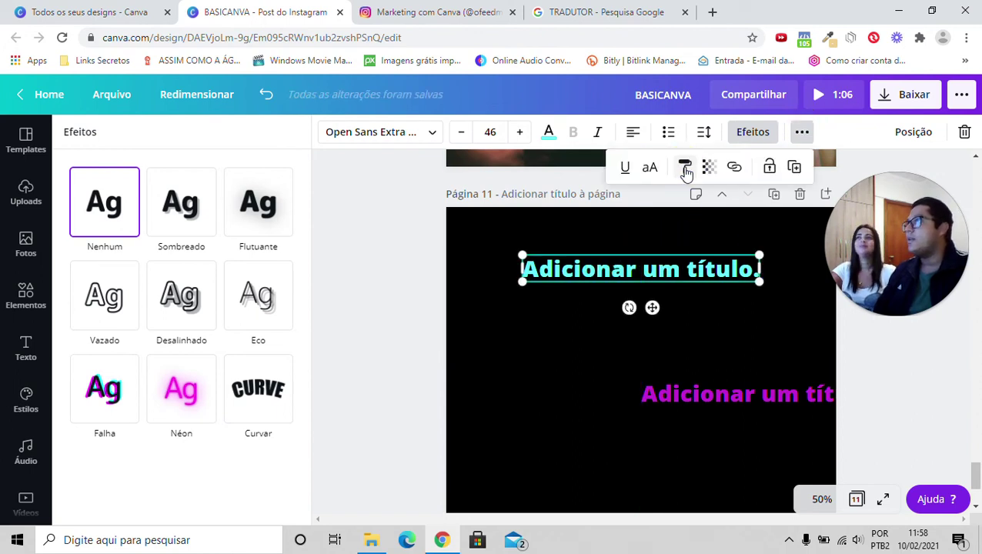
pyautogui.click(672, 395)
# - Move and enlarge the lower title to font size 85,2 and copy its formatting onto the upper title
pyautogui.moveTo(653, 377); pyautogui.dragTo(559, 344)
pyautogui.moveTo(691, 362); pyautogui.dragTo(884, 460)
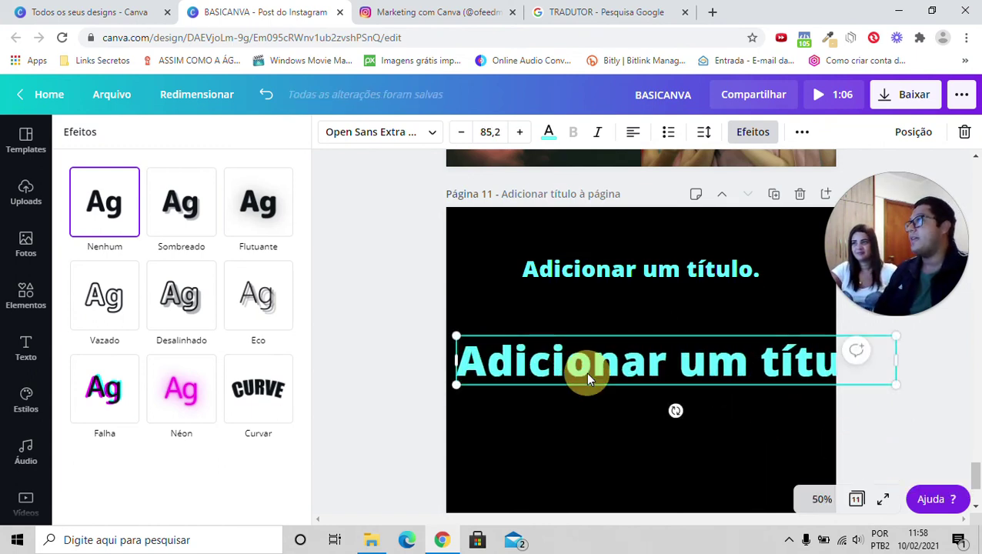
pyautogui.click(801, 131)
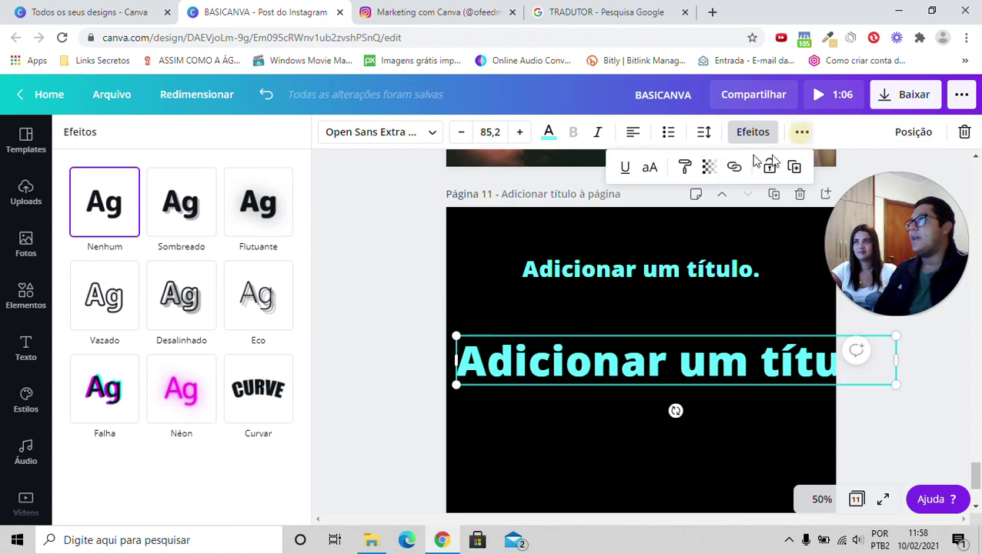
pyautogui.click(687, 169)
pyautogui.click(589, 274)
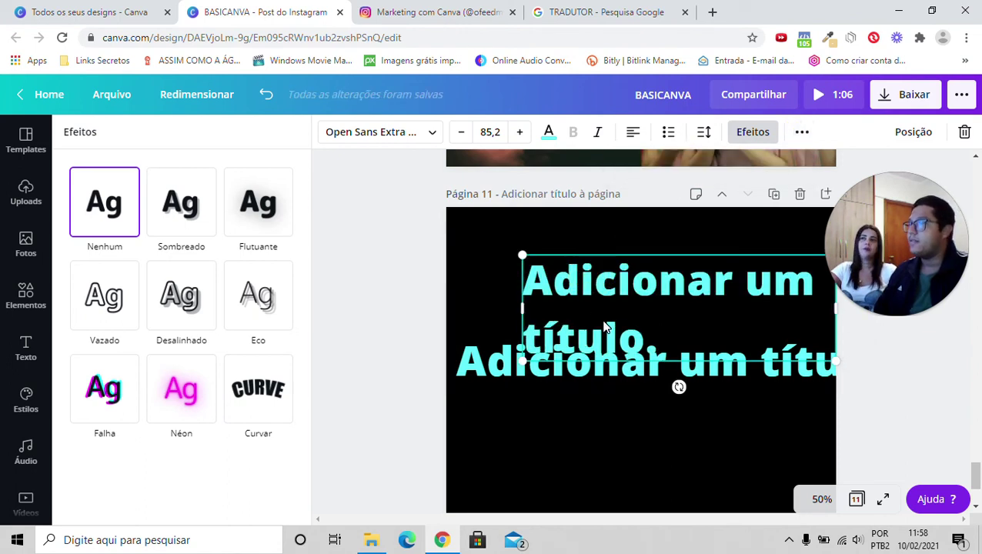
# - Stack the two titles with their left edges aligned and scale the lower one down to font size 67,6
pyautogui.moveTo(606, 327); pyautogui.dragTo(539, 276)
pyautogui.moveTo(666, 377); pyautogui.dragTo(680, 391)
pyautogui.moveTo(535, 294); pyautogui.dragTo(537, 300)
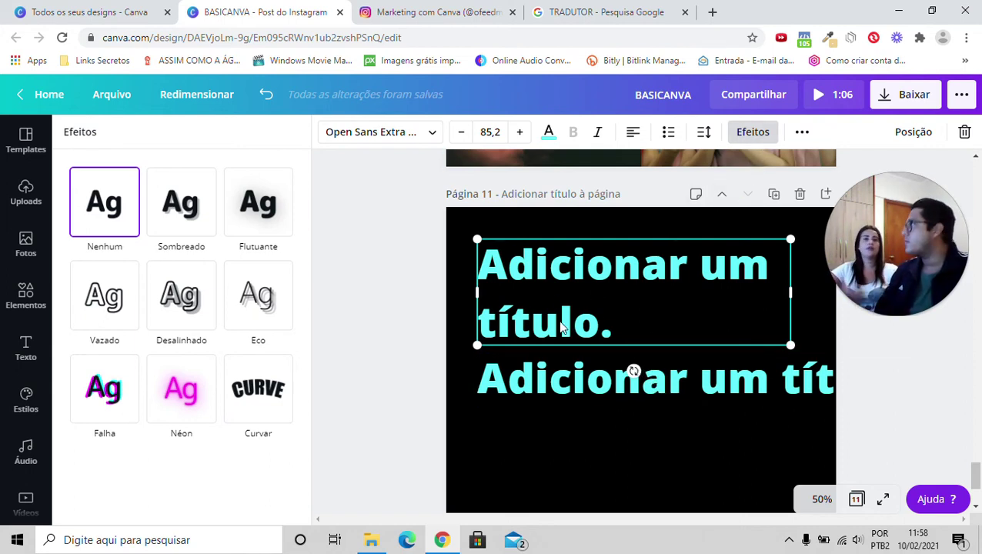
pyautogui.moveTo(884, 193)
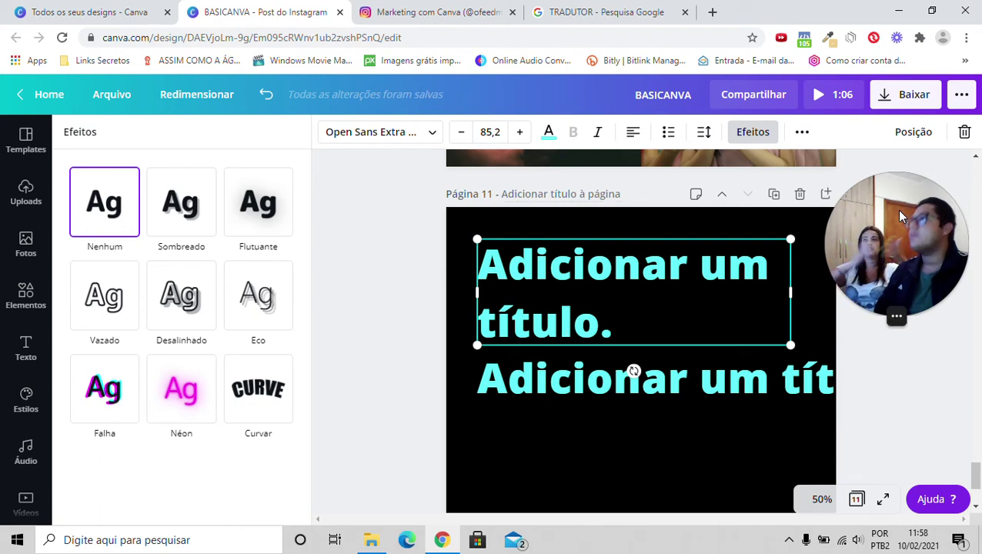
pyautogui.click(843, 372)
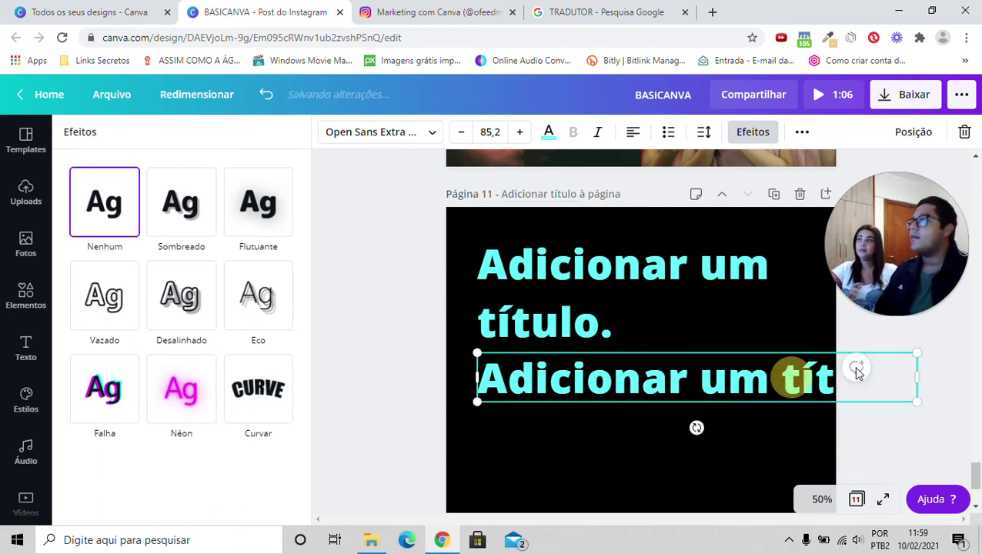
pyautogui.moveTo(917, 354); pyautogui.dragTo(825, 367)
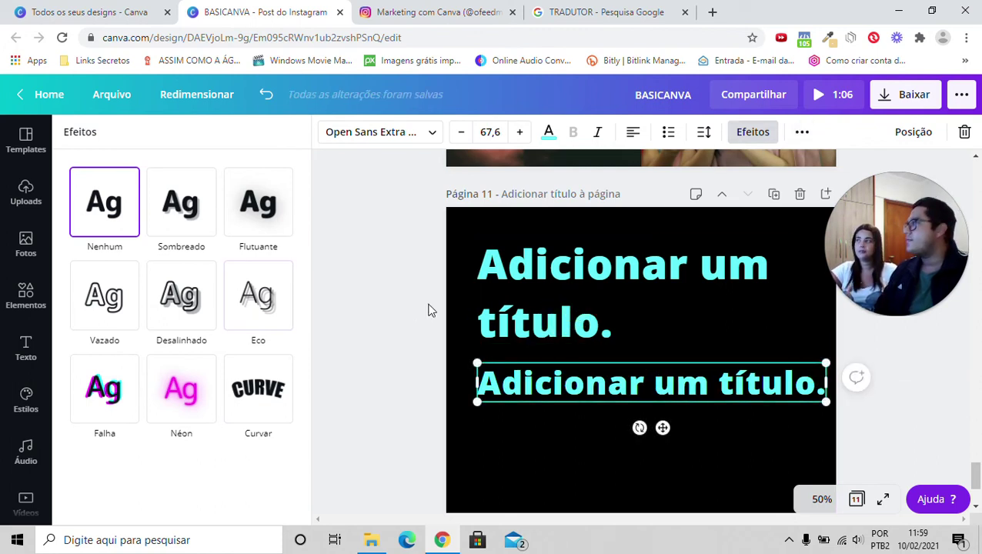
pyautogui.click(181, 201)
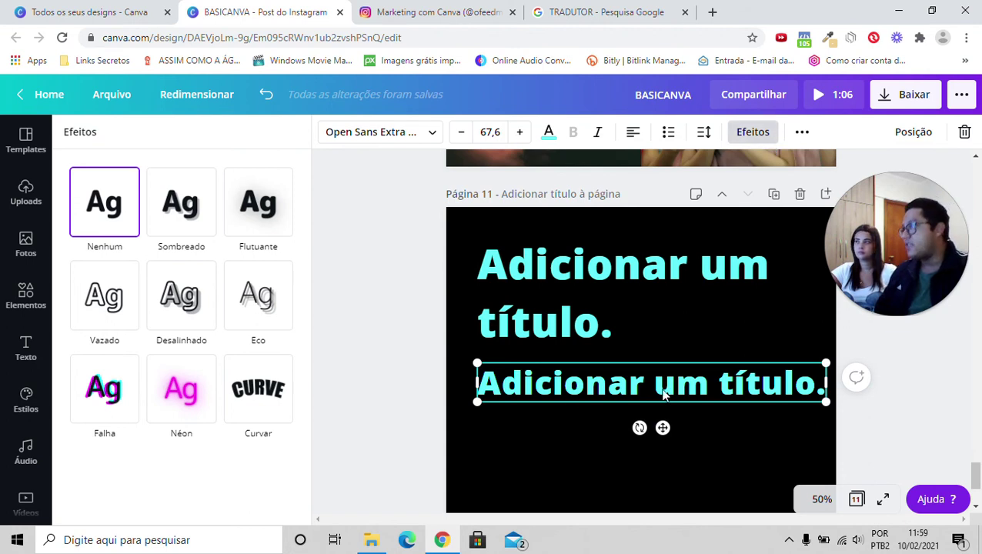
pyautogui.click(750, 132)
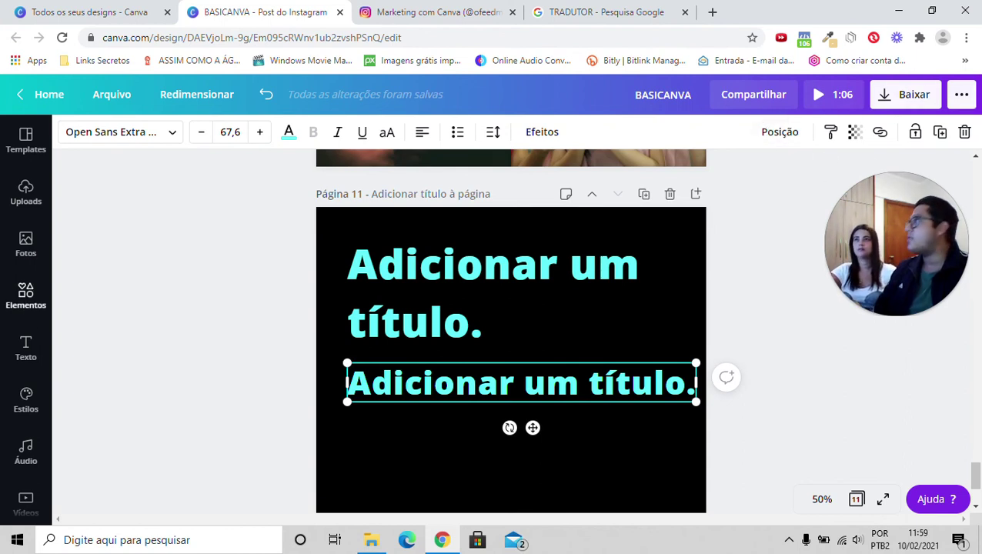
pyautogui.click(25, 297)
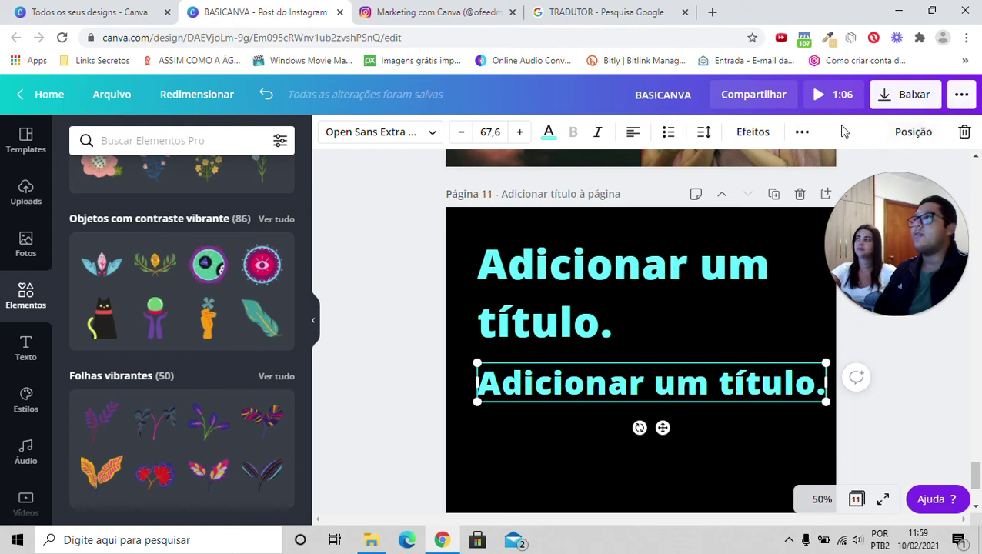
pyautogui.click(801, 133)
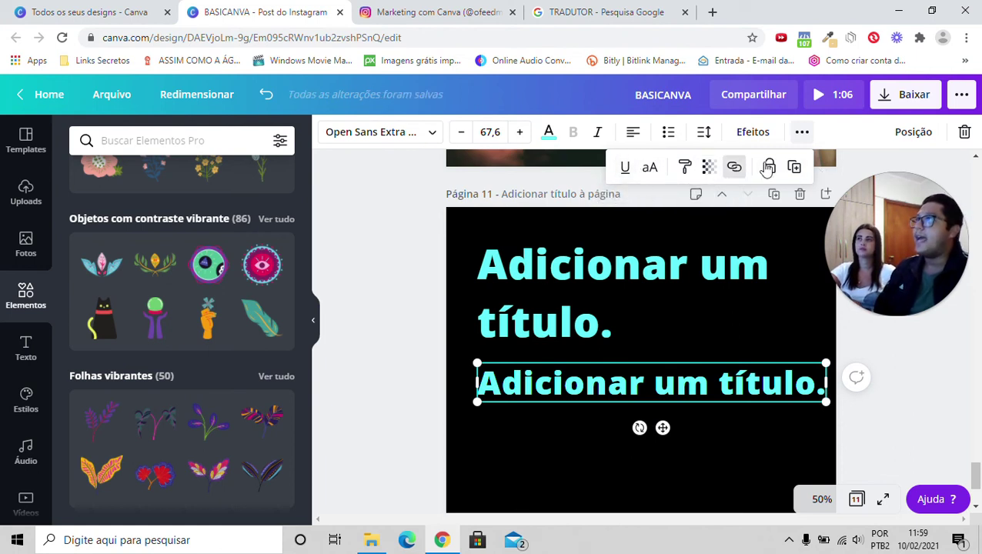
# - Browse the default text styles and the ready-made font combinations for adding text
pyautogui.click(766, 303)
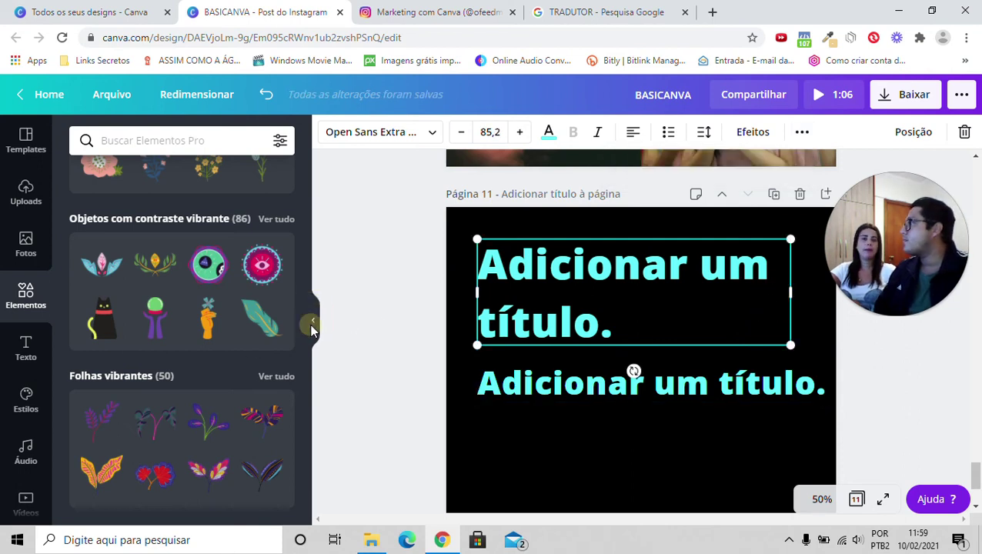
pyautogui.click(23, 354)
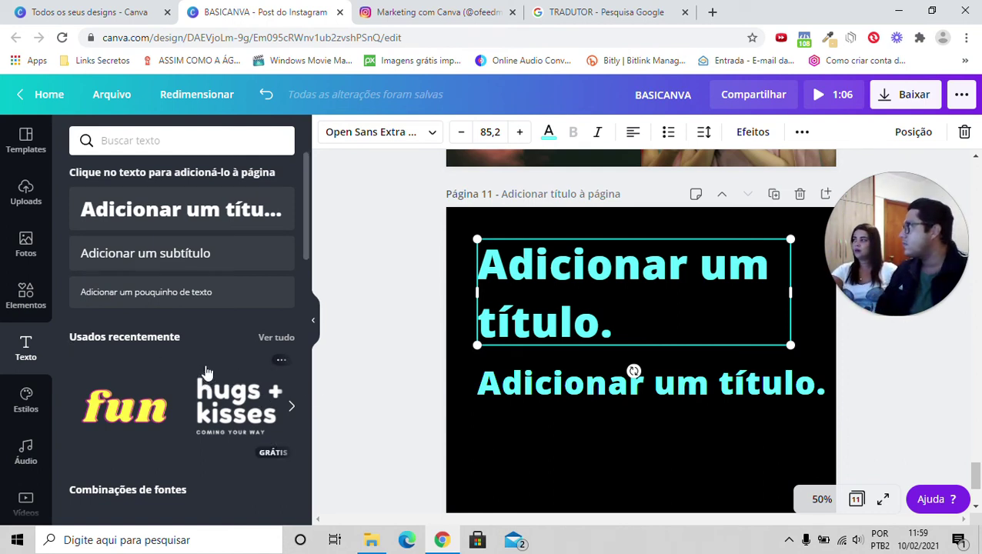
pyautogui.scroll(-1, 207, 371)
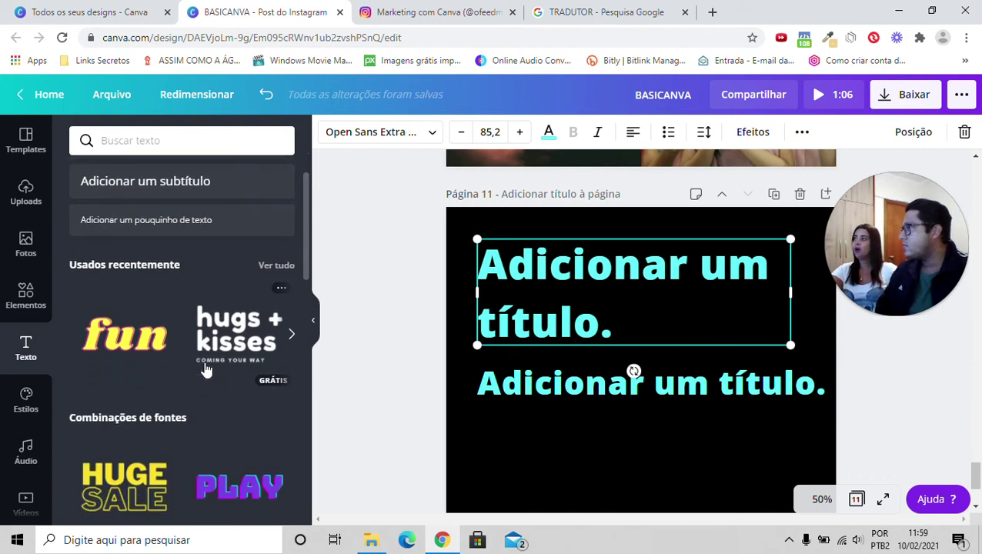
pyautogui.scroll(-1, 202, 367)
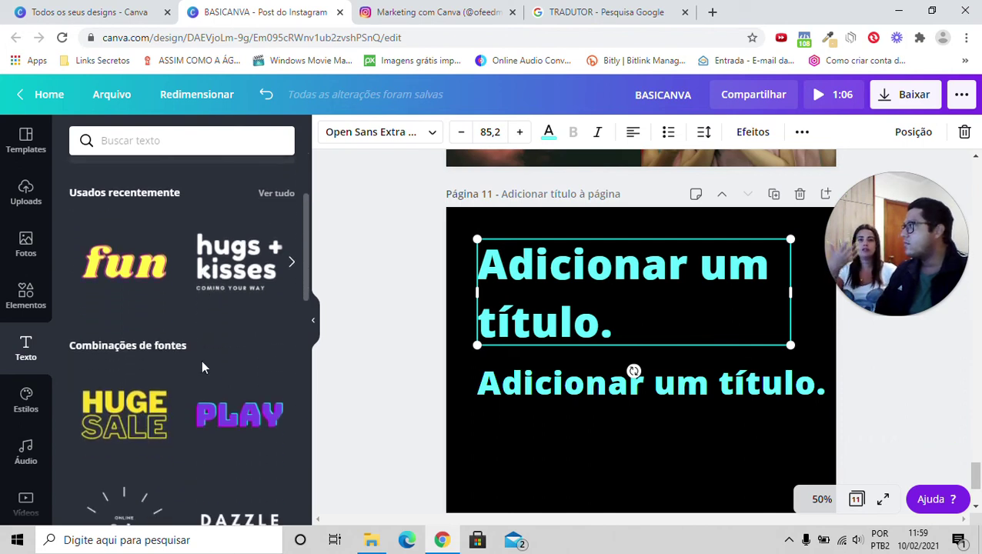
pyautogui.scroll(2, 248, 377)
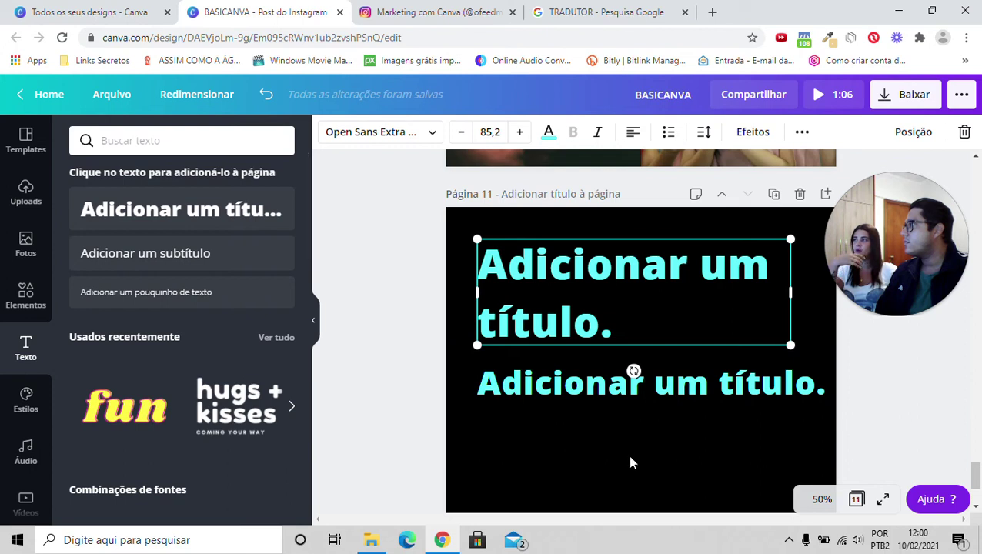
pyautogui.scroll(-2, 631, 460)
pyautogui.scroll(-3, 204, 408)
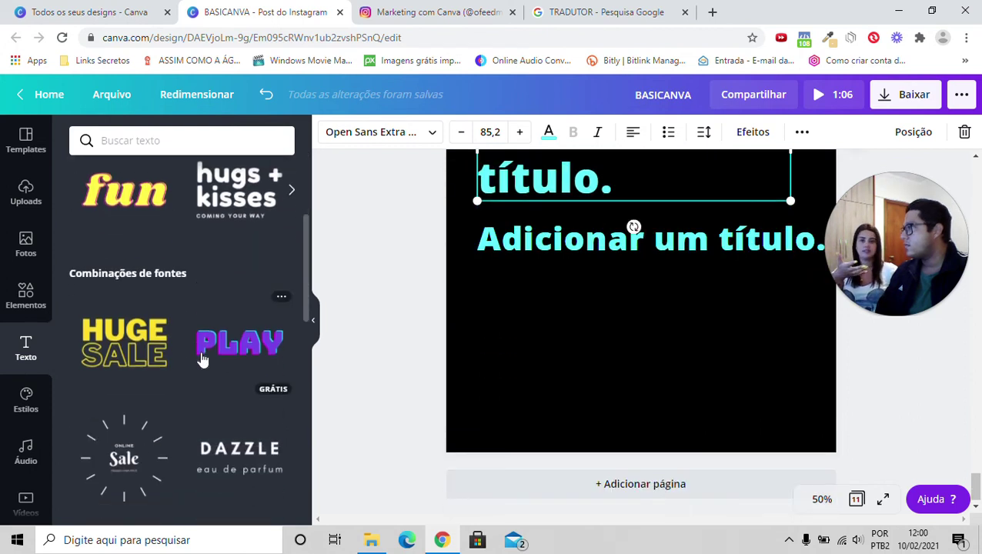
pyautogui.scroll(2, 171, 279)
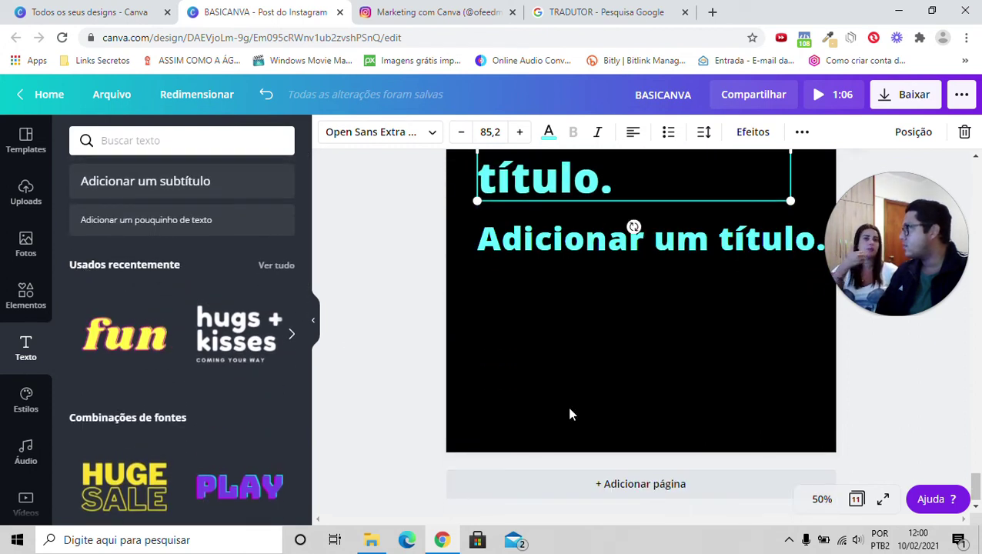
# - Add a new page after the black one and set its background to white
pyautogui.click(600, 480)
pyautogui.click(328, 132)
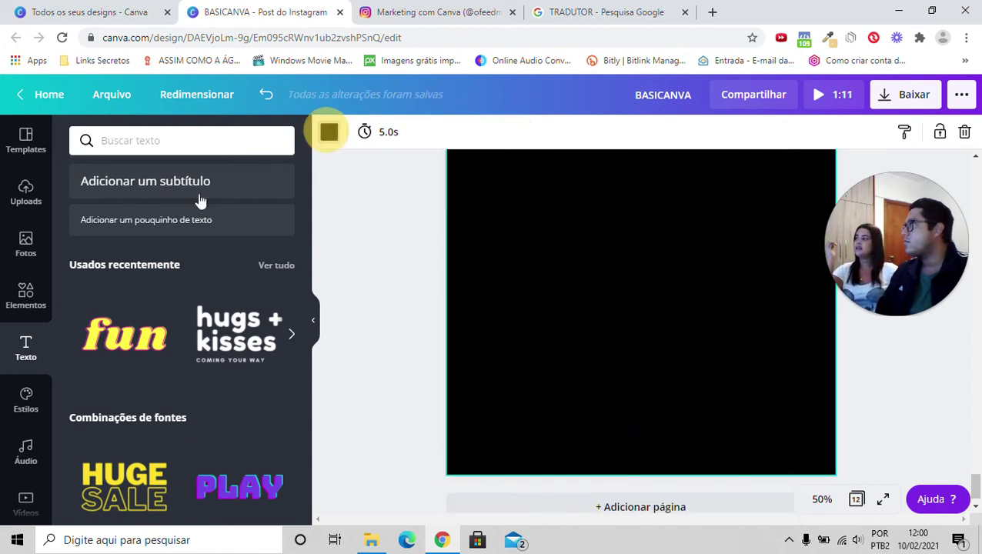
pyautogui.click(127, 396)
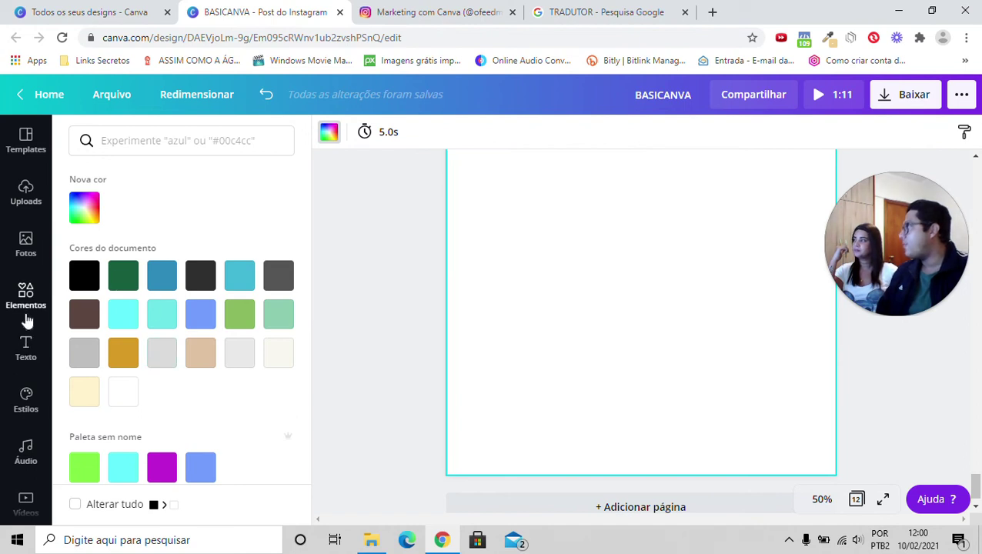
# - Insert the yellow neon "Sparkle" font combination on the blank white page
pyautogui.click(28, 359)
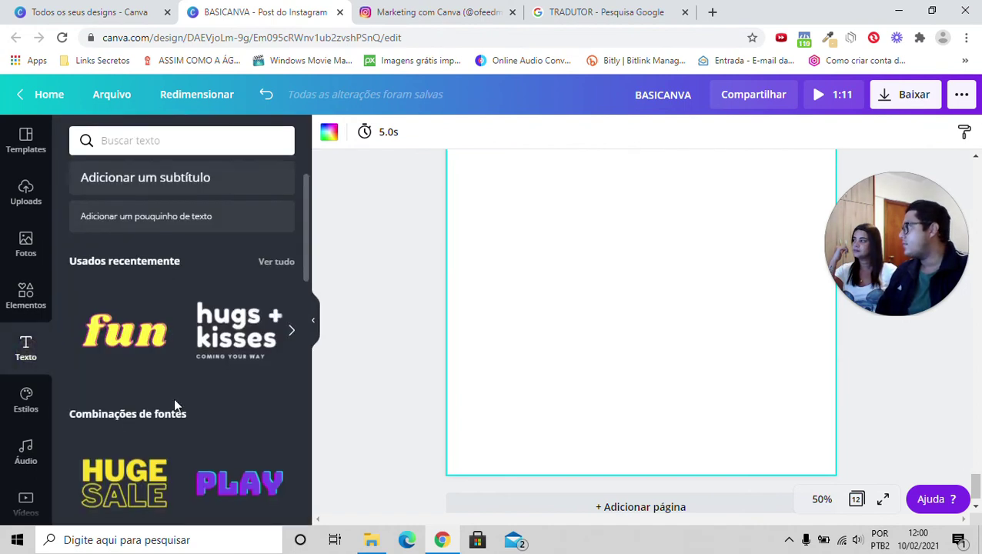
pyautogui.scroll(-3, 175, 400)
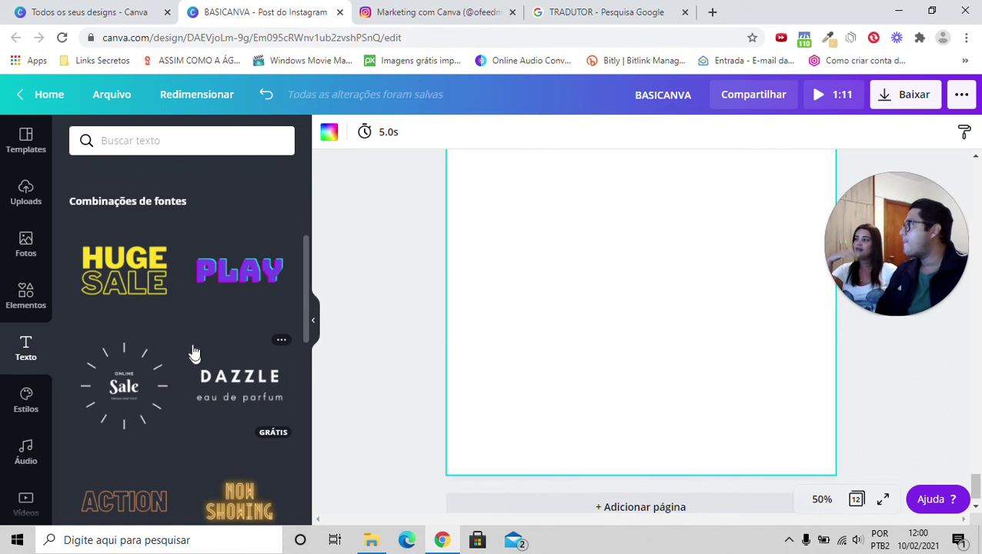
pyautogui.scroll(-3, 176, 325)
pyautogui.scroll(-3, 177, 325)
pyautogui.scroll(1, 227, 256)
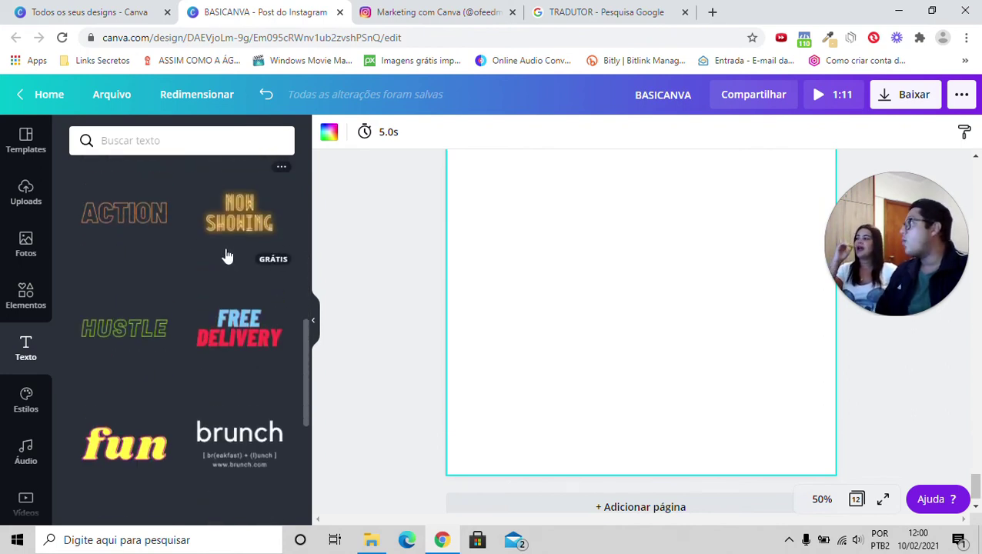
pyautogui.scroll(-1, 209, 321)
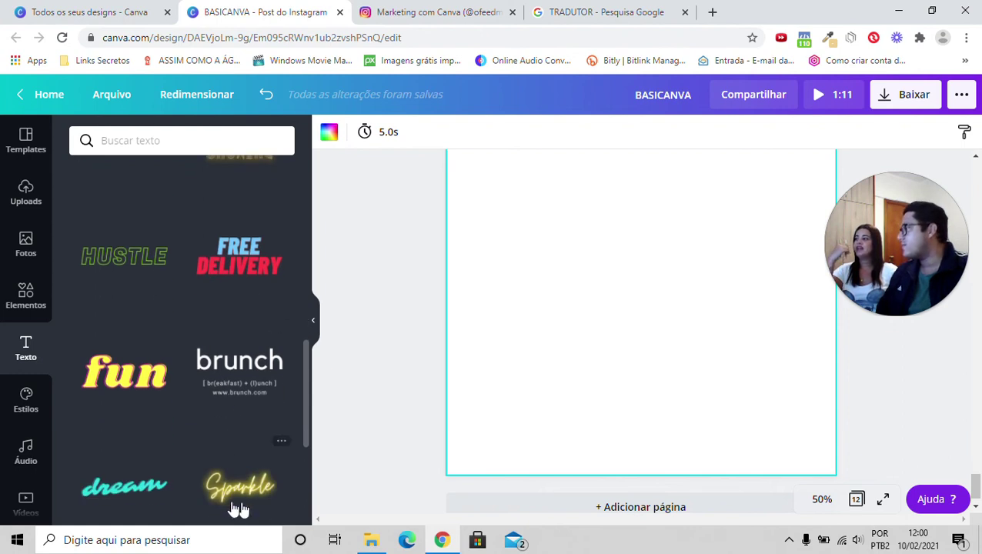
pyautogui.scroll(-1, 243, 504)
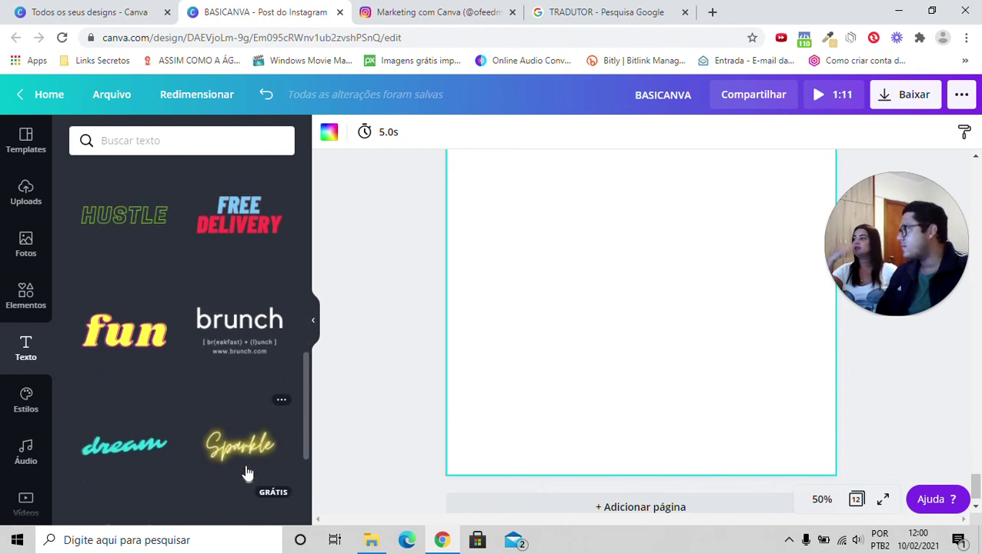
pyautogui.click(240, 422)
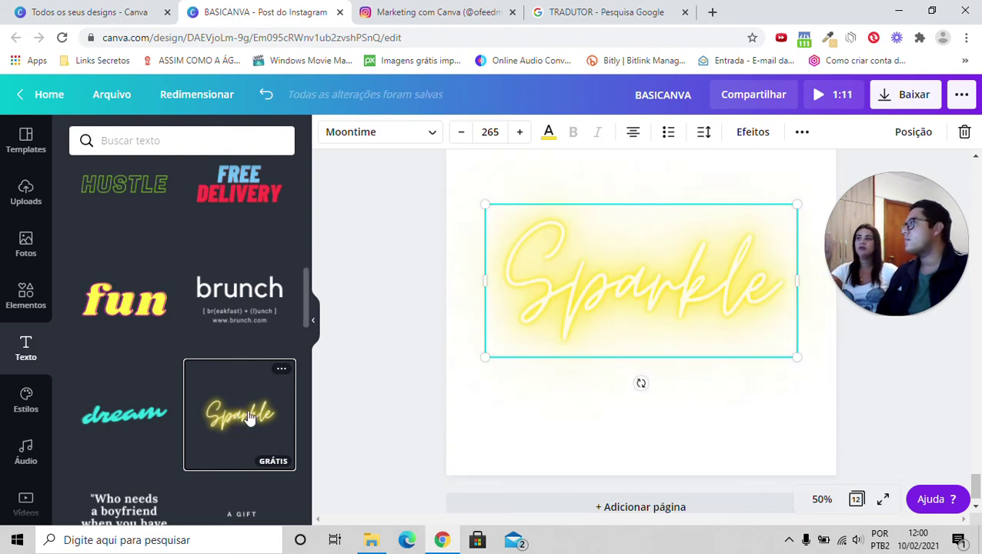
# - Check which effect the "Sparkle" text uses and delete the text from the page
pyautogui.click(751, 132)
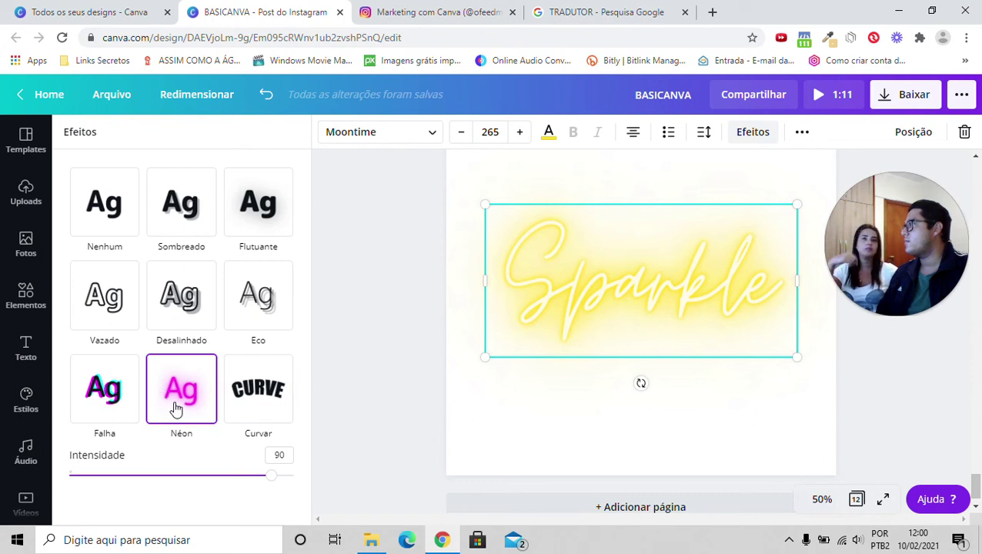
pyautogui.click(26, 347)
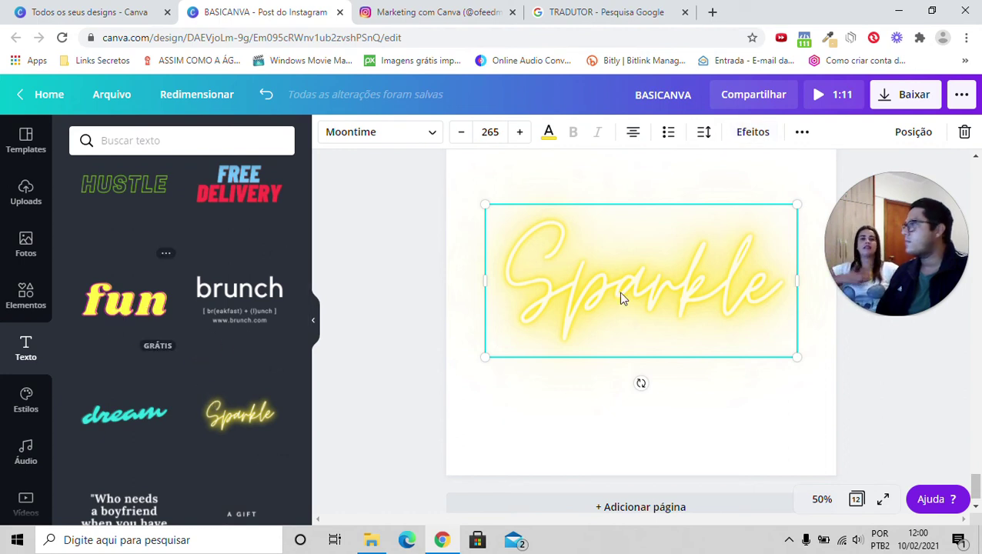
pyautogui.moveTo(622, 233); pyautogui.dragTo(651, 306)
pyautogui.click(650, 304)
pyautogui.press('Delete')
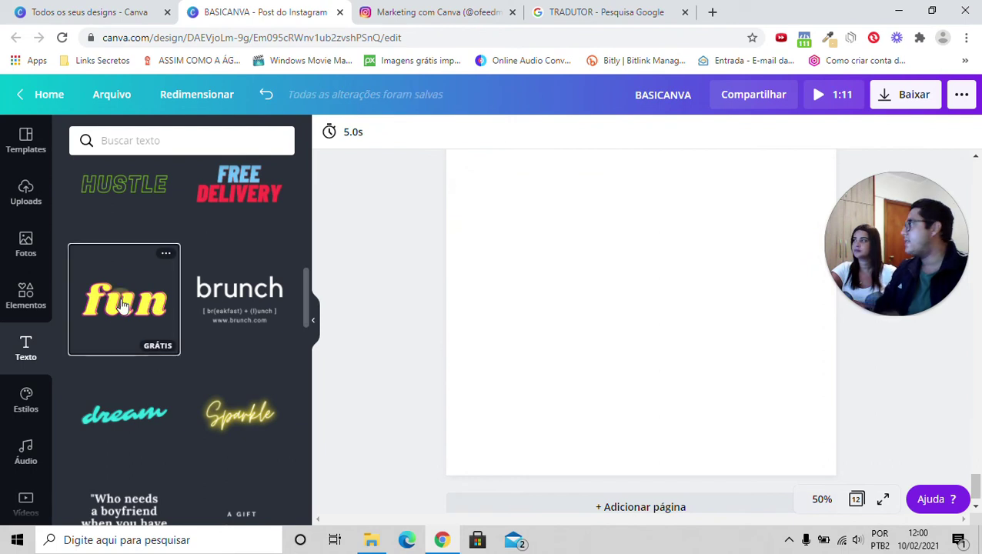
# - Insert the "fun" font combination and change the color of its Desalinhado effect to cyan
pyautogui.click(122, 304)
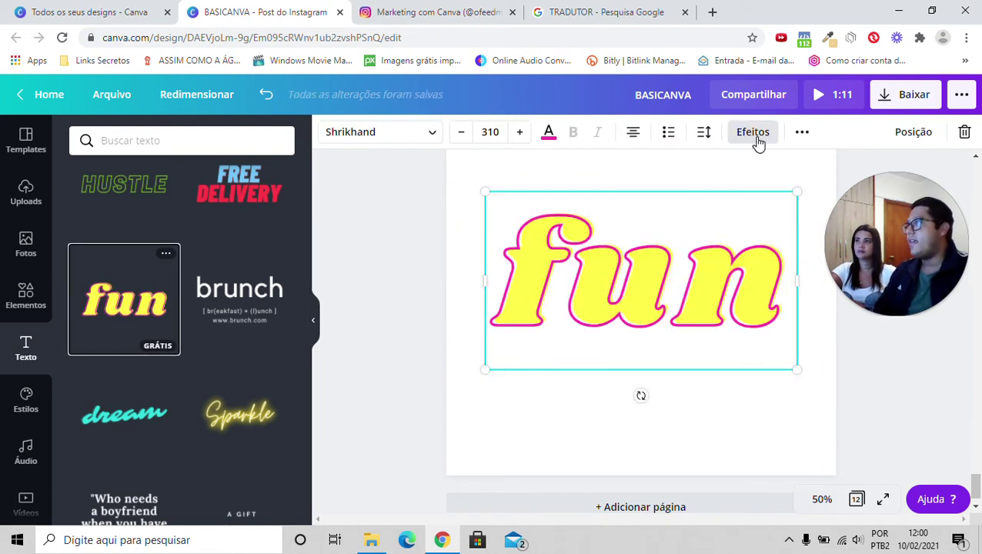
pyautogui.click(754, 134)
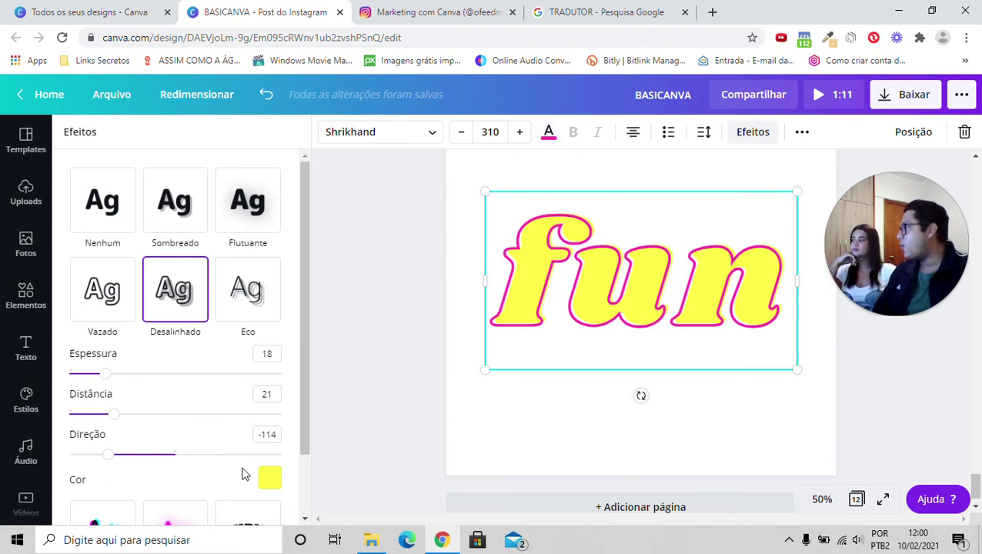
pyautogui.click(271, 480)
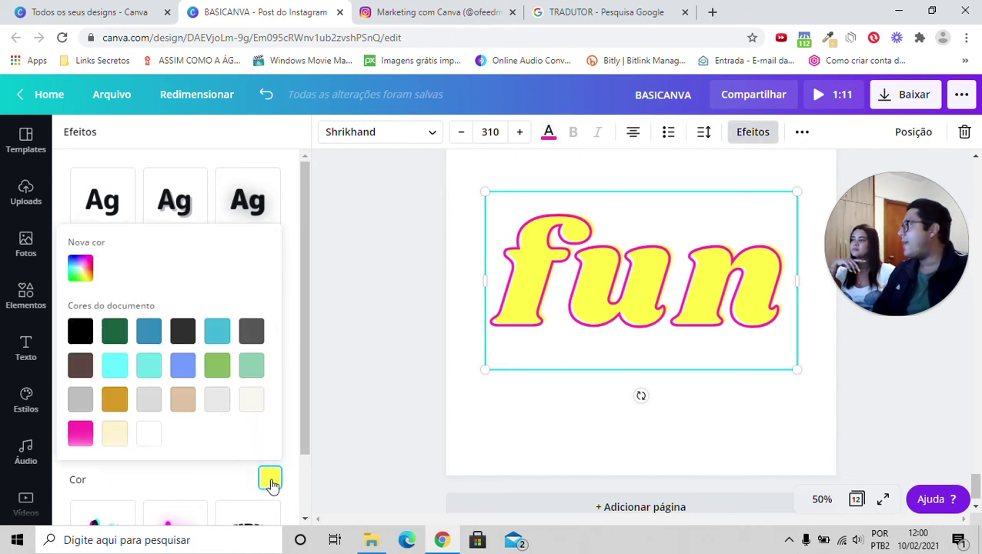
pyautogui.click(121, 370)
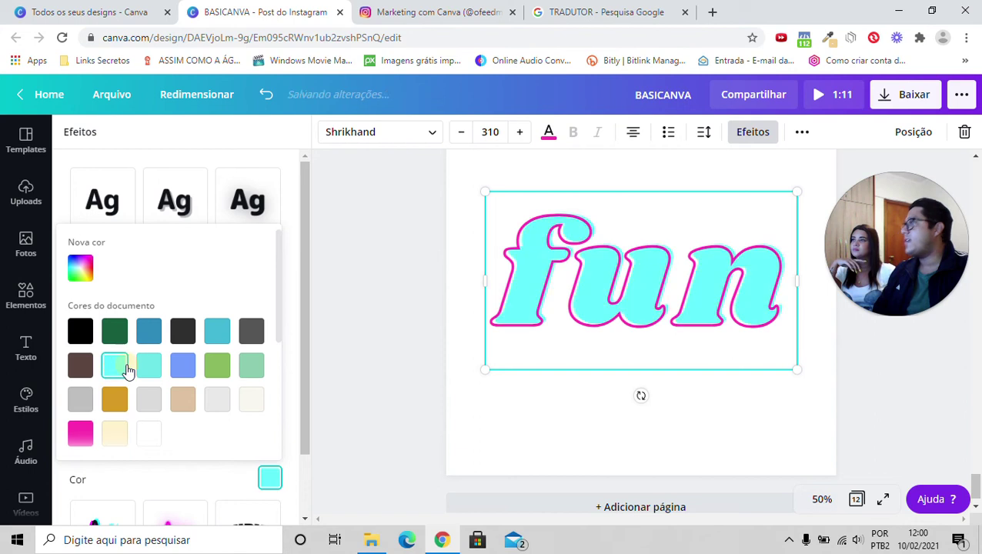
pyautogui.click(293, 196)
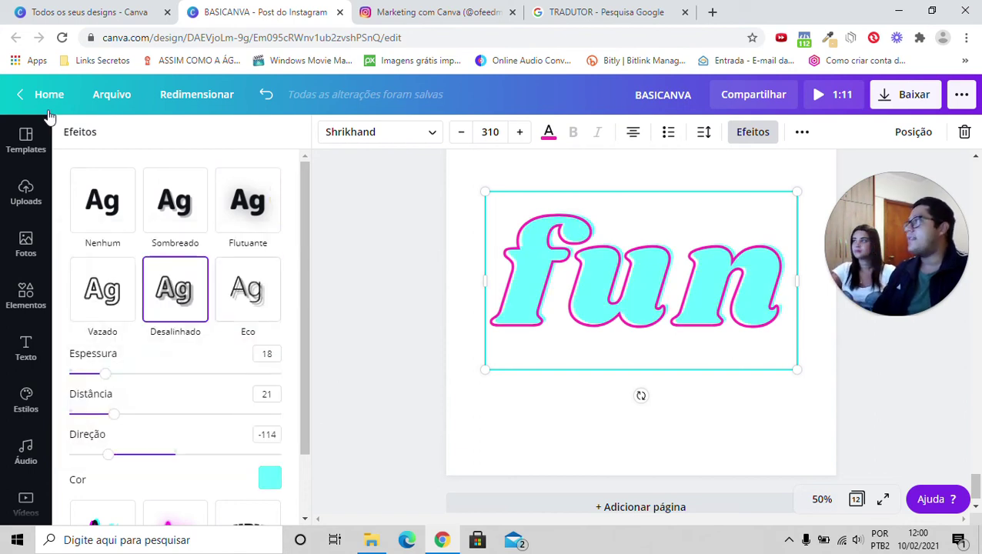
# - Look through the remaining font combinations, then add another blank page with a default title text
pyautogui.click(23, 339)
pyautogui.scroll(-3, 196, 327)
pyautogui.scroll(-7, 196, 327)
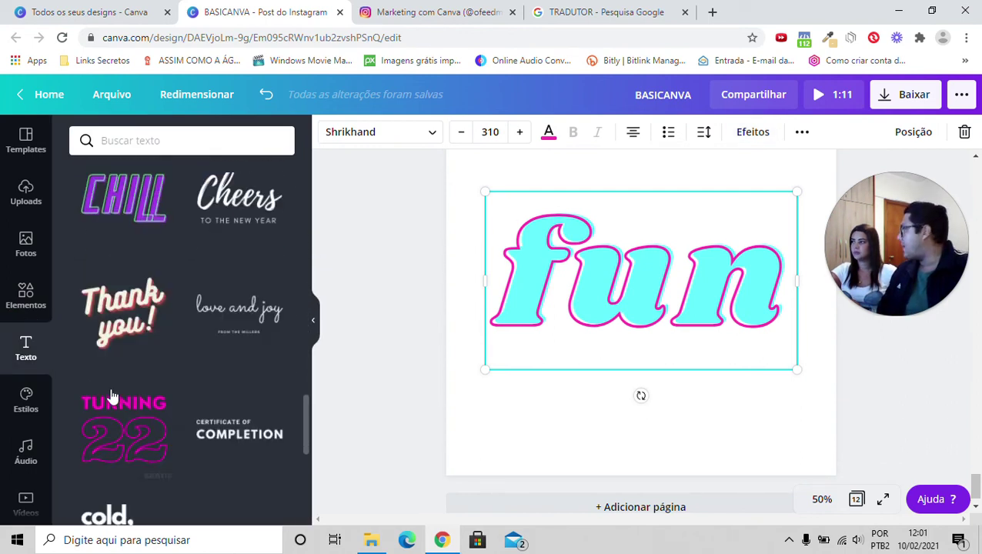
pyautogui.scroll(10, 191, 393)
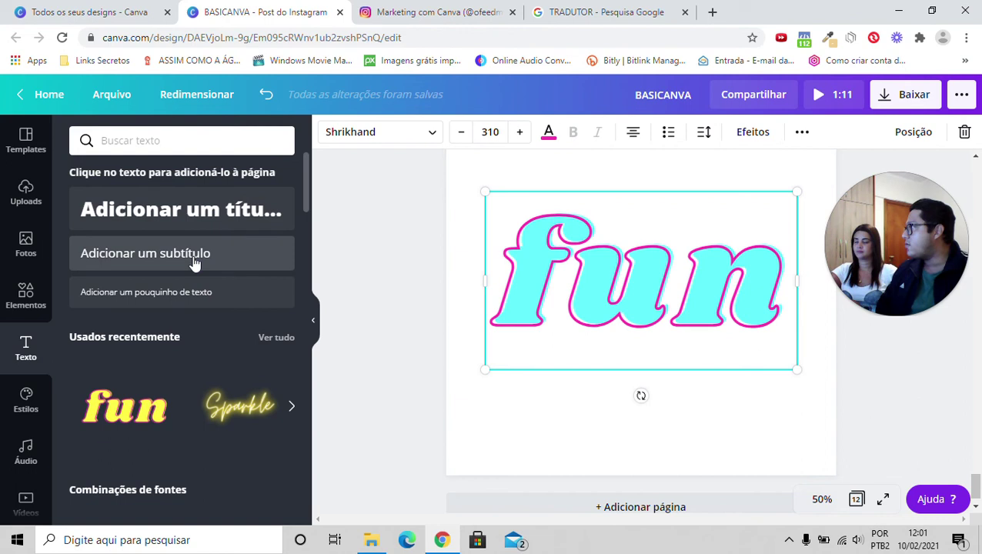
pyautogui.click(556, 501)
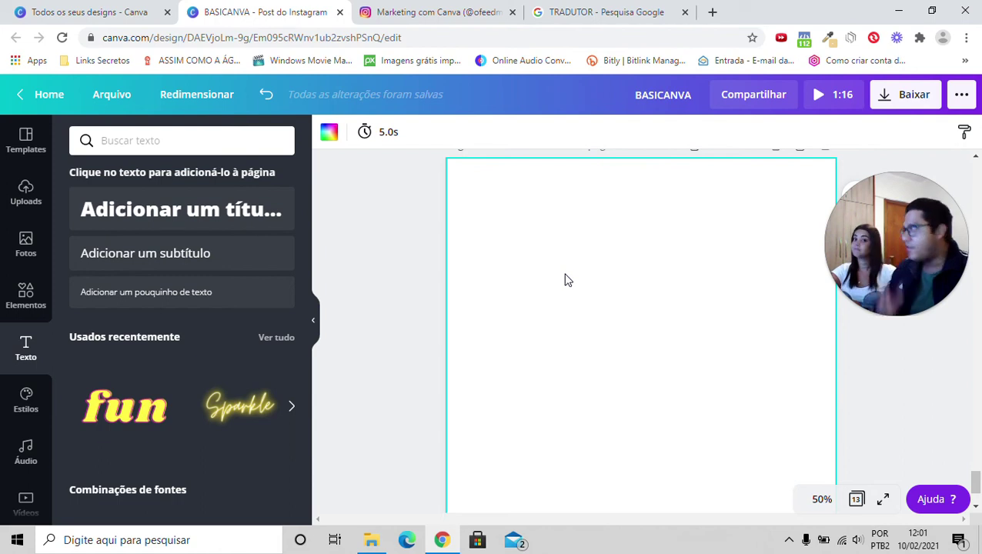
pyautogui.click(167, 209)
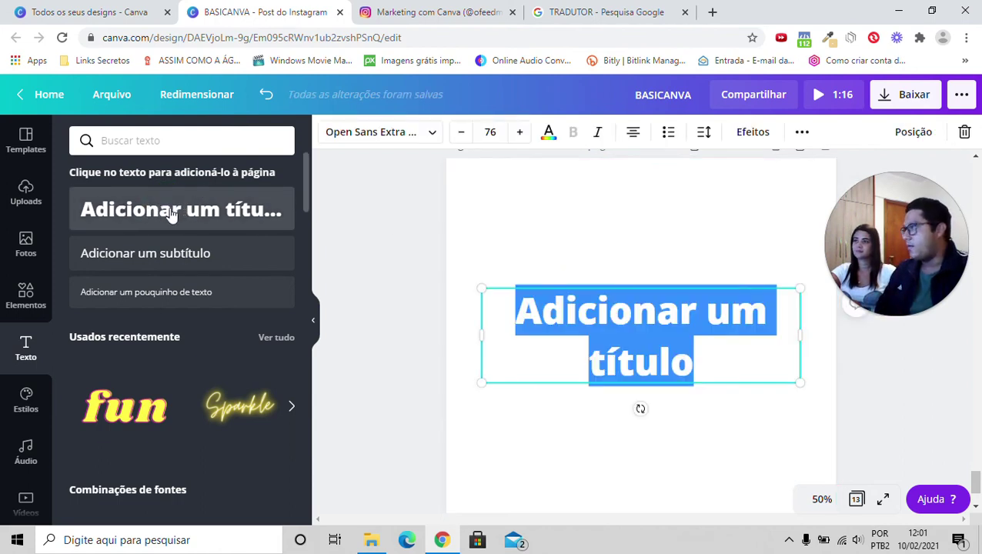
# - Left-align the title text and move it up to the page's upper-left margin
pyautogui.click(634, 136)
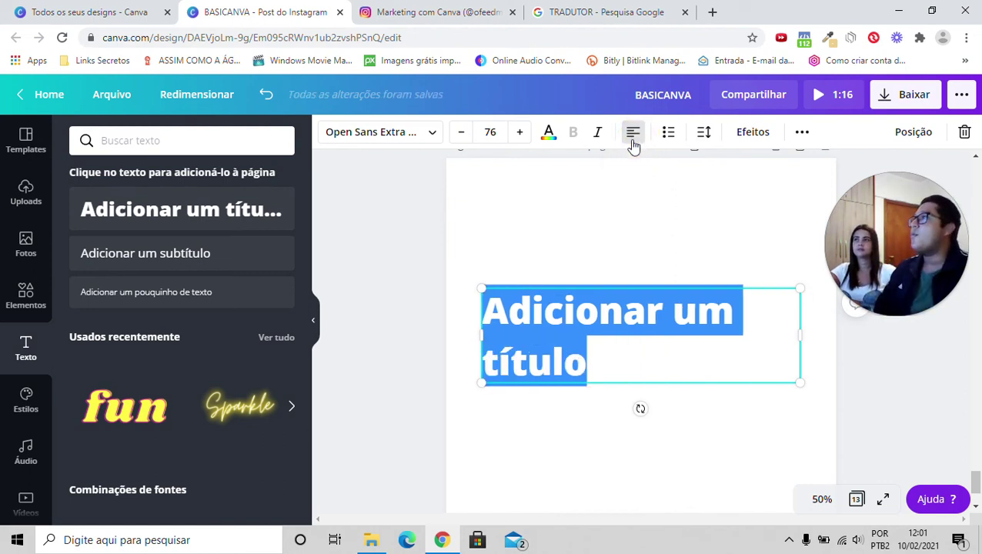
pyautogui.click(636, 255)
pyautogui.moveTo(596, 291); pyautogui.dragTo(587, 269)
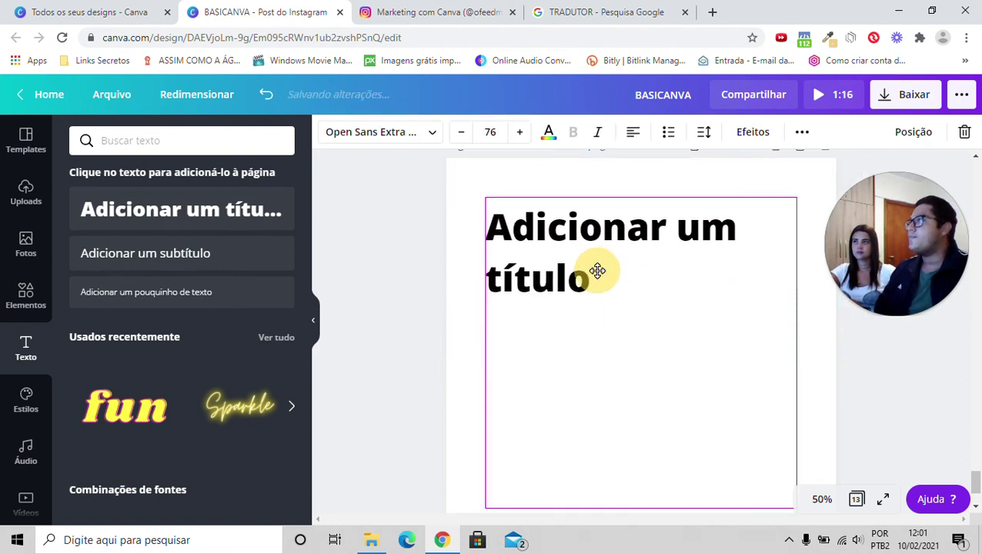
# - Add a subtitle, left-align its text and place it directly below the title, flush with the title's left edge
pyautogui.click(185, 260)
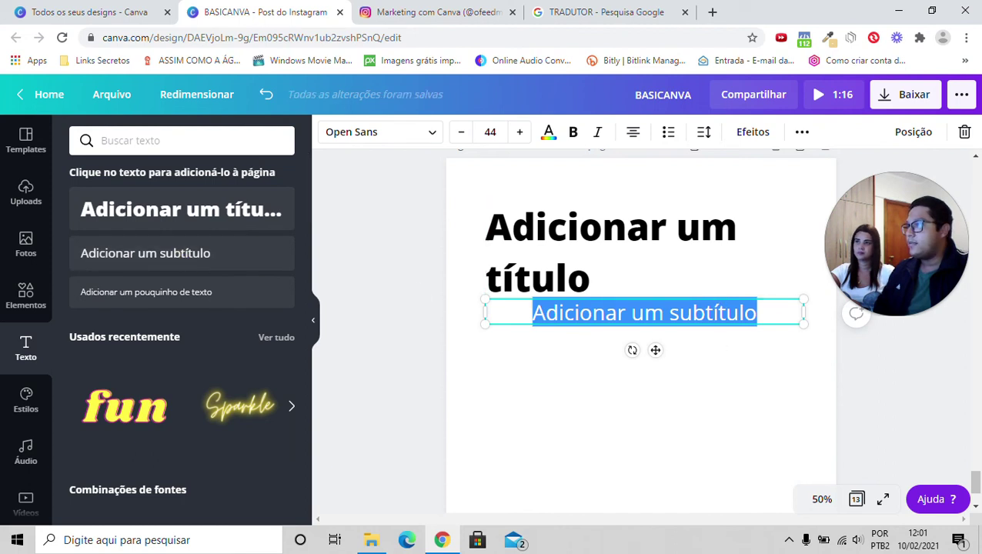
pyautogui.moveTo(708, 293); pyautogui.dragTo(663, 293)
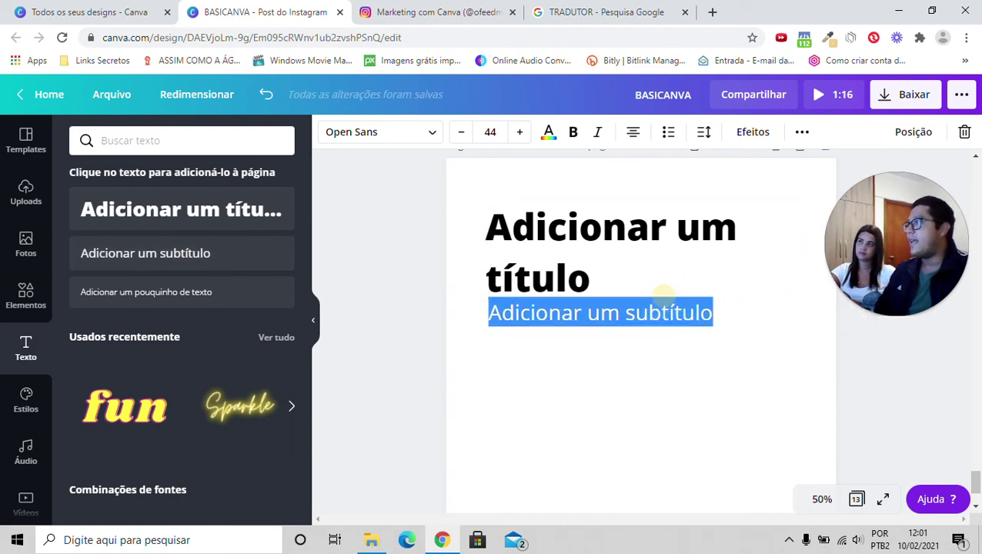
pyautogui.click(716, 415)
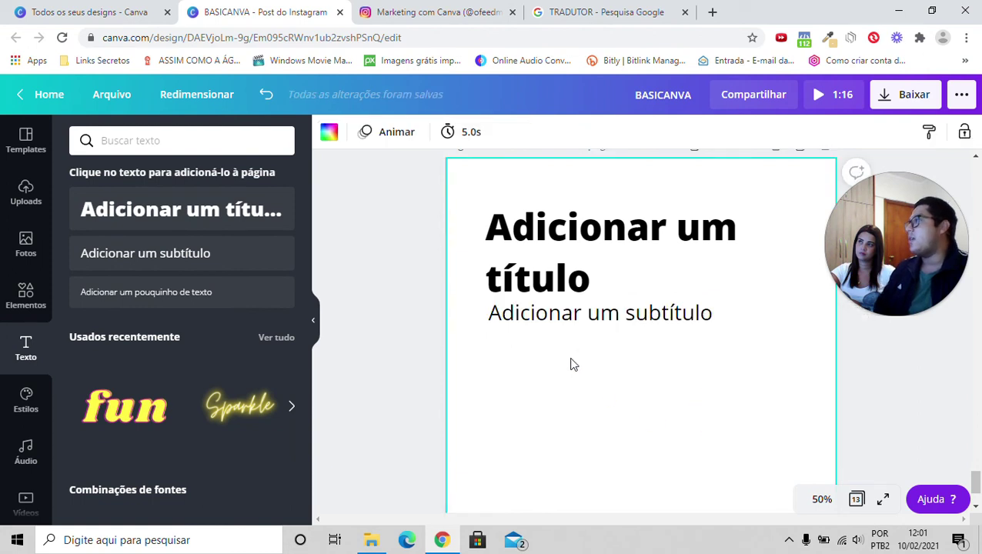
pyautogui.click(526, 315)
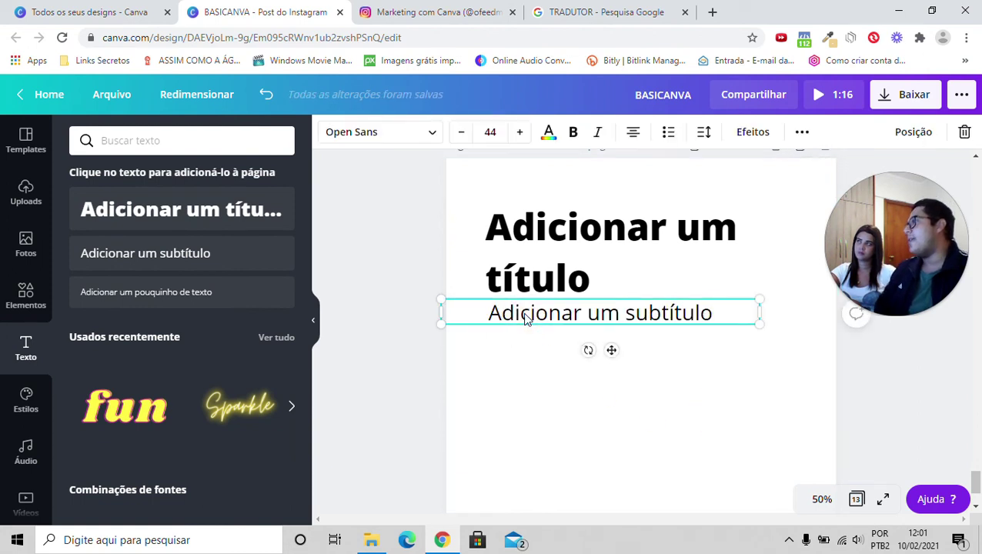
pyautogui.click(632, 134)
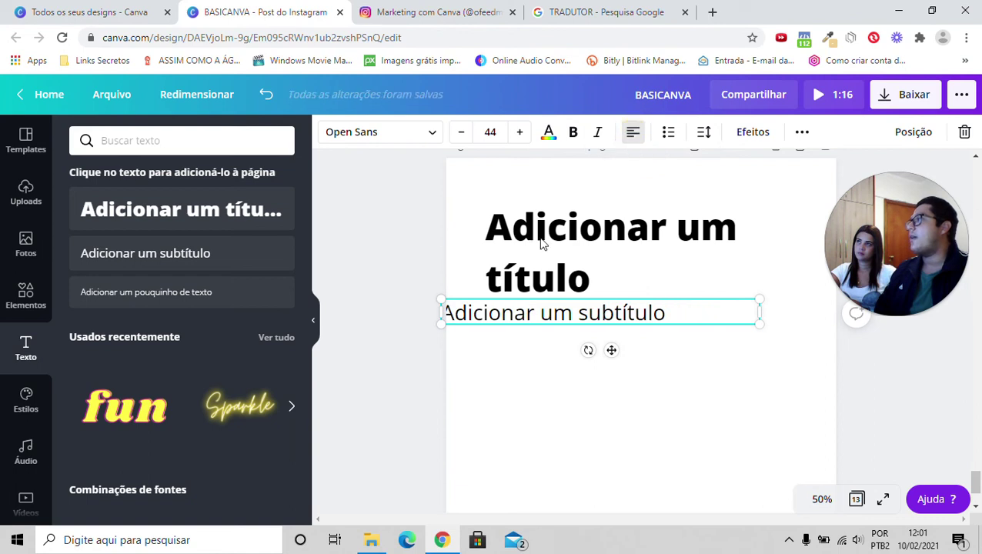
pyautogui.moveTo(611, 350); pyautogui.dragTo(658, 352)
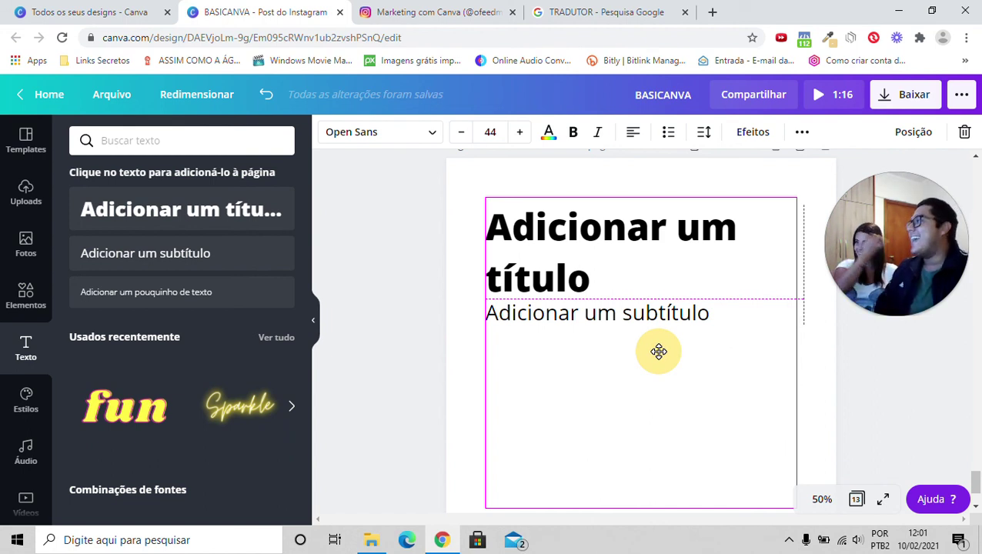
# - Add a line of body text, left-align it and place it slightly below the subtitle, flush with the subtitle's left edge
pyautogui.click(658, 352)
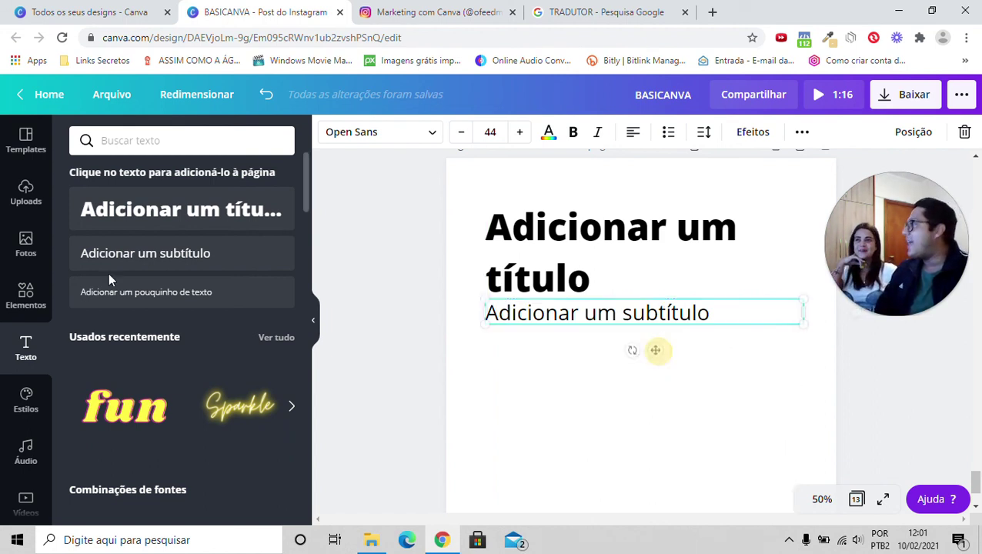
pyautogui.click(127, 300)
pyautogui.moveTo(659, 370); pyautogui.dragTo(608, 379)
pyautogui.click(632, 131)
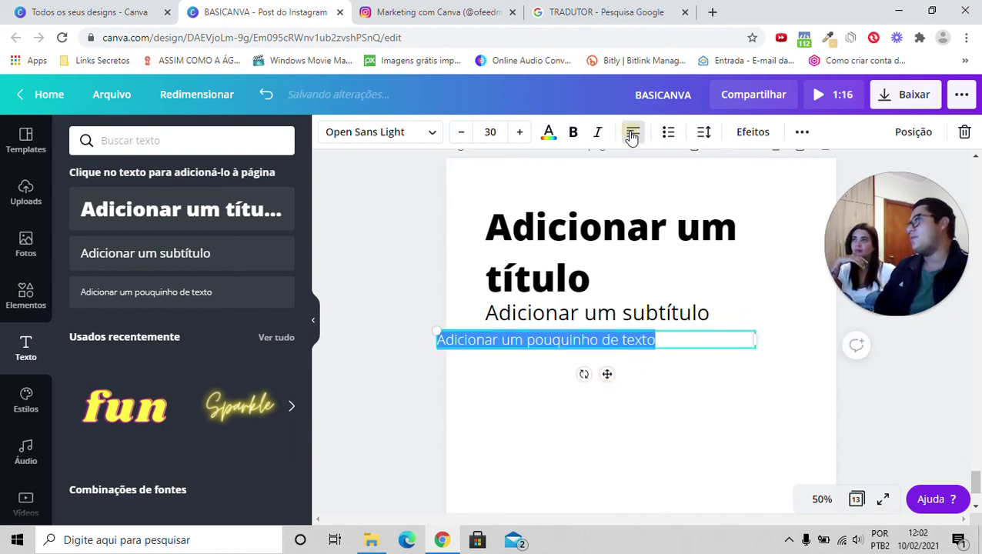
pyautogui.moveTo(607, 374); pyautogui.dragTo(663, 375)
pyautogui.click(632, 413)
pyautogui.click(654, 337)
pyautogui.moveTo(658, 375); pyautogui.dragTo(659, 388)
pyautogui.click(616, 432)
# - Examine which fonts the title, subtitle and body text use, and check the meaning of bold in the translator
pyautogui.click(596, 246)
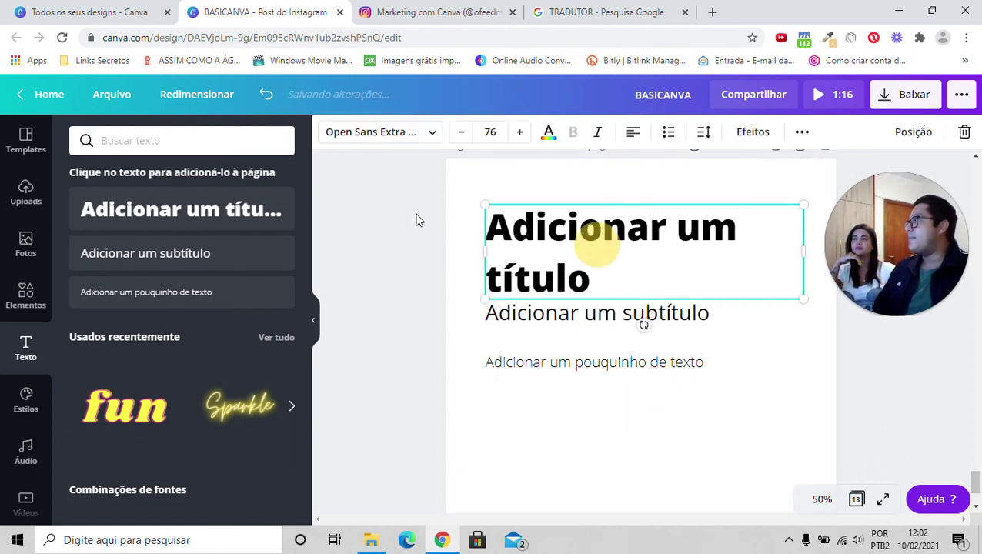
pyautogui.click(429, 137)
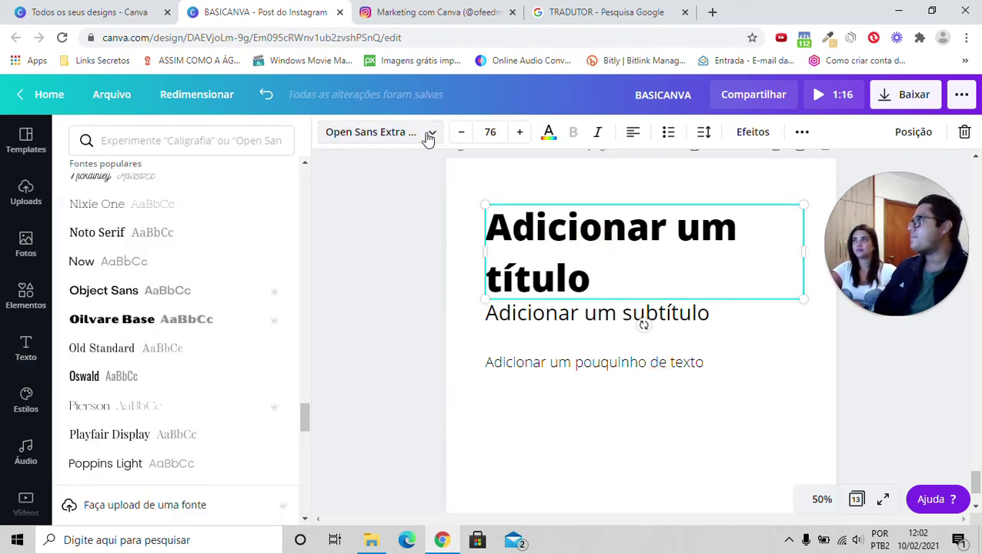
pyautogui.scroll(3, 313, 395)
pyautogui.moveTo(307, 393); pyautogui.dragTo(305, 164)
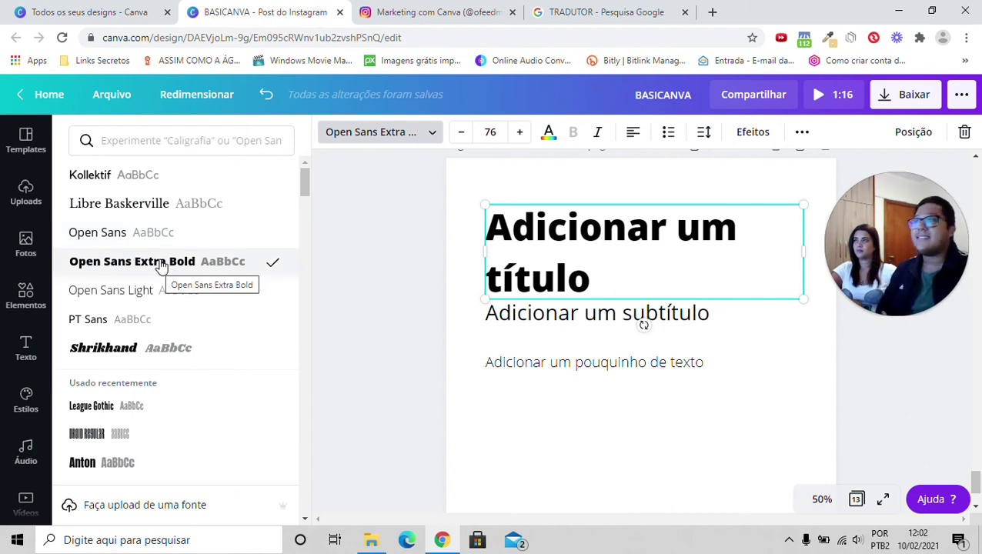
pyautogui.click(569, 12)
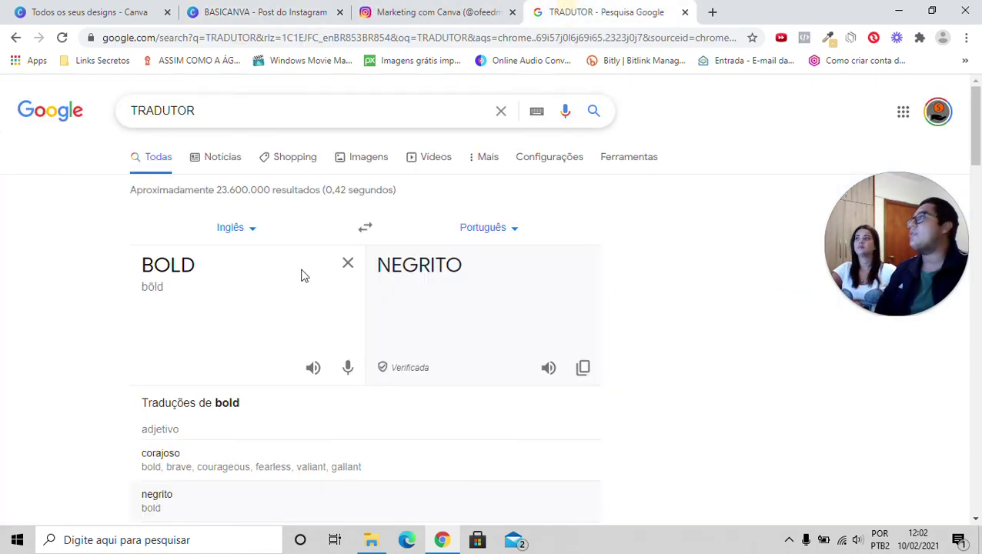
pyautogui.click(247, 12)
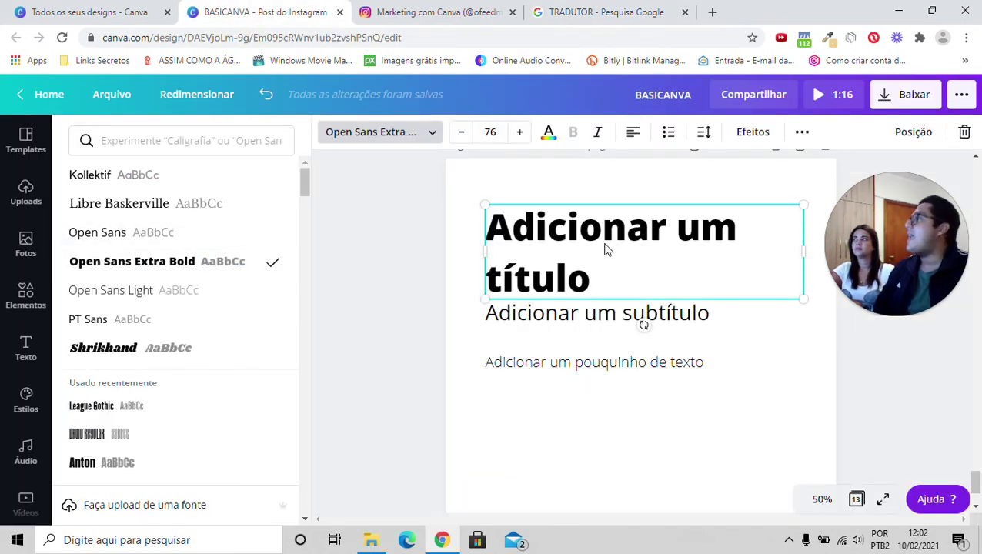
pyautogui.click(569, 314)
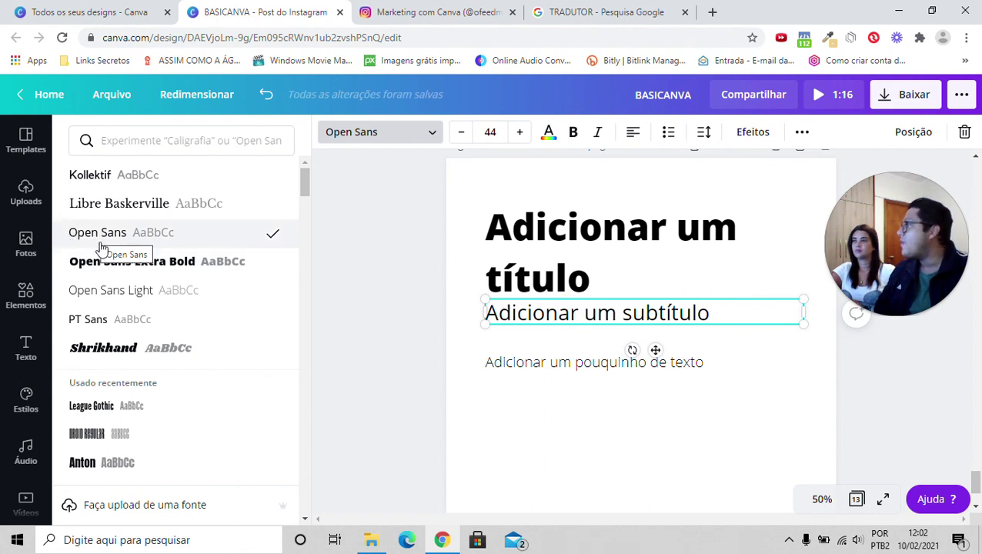
pyautogui.click(539, 370)
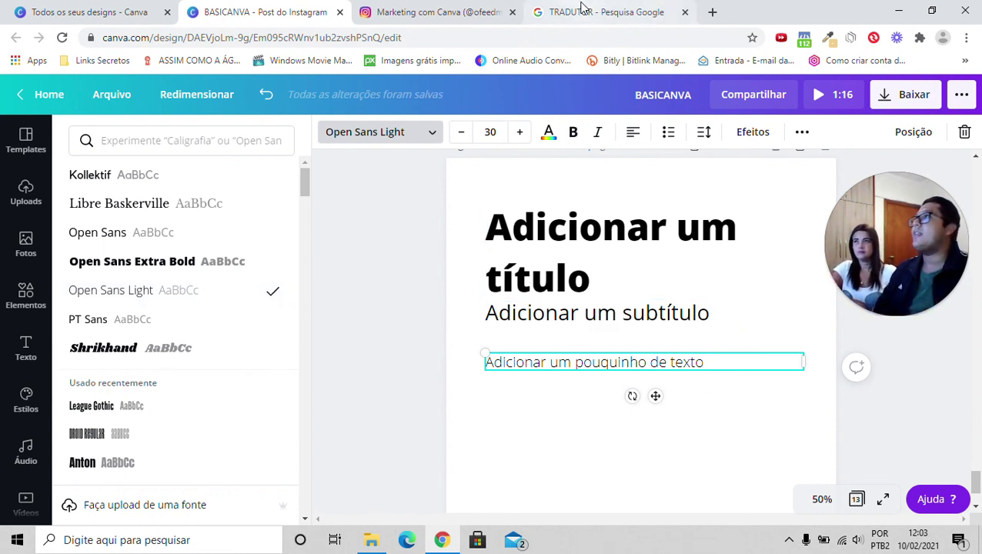
pyautogui.click(712, 11)
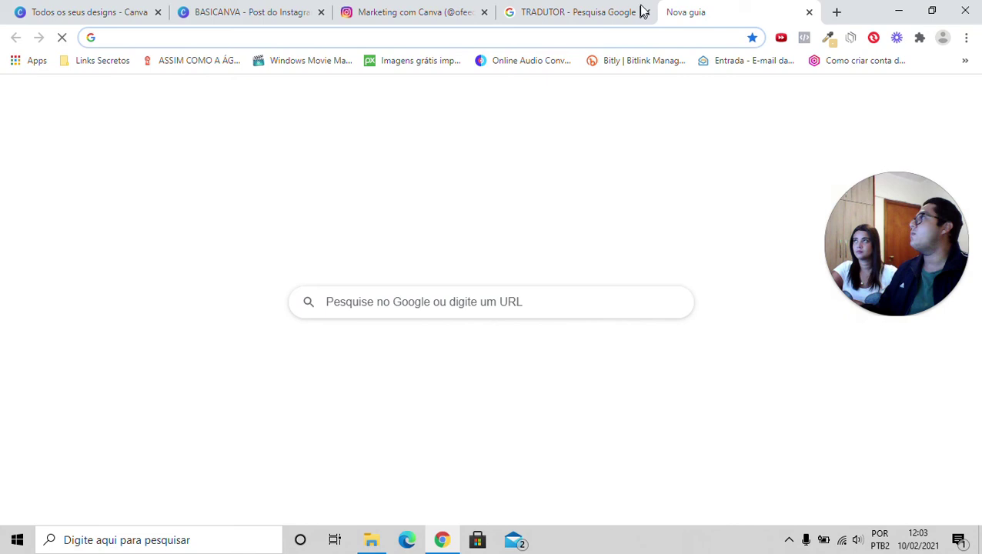
pyautogui.click(605, 9)
pyautogui.click(244, 11)
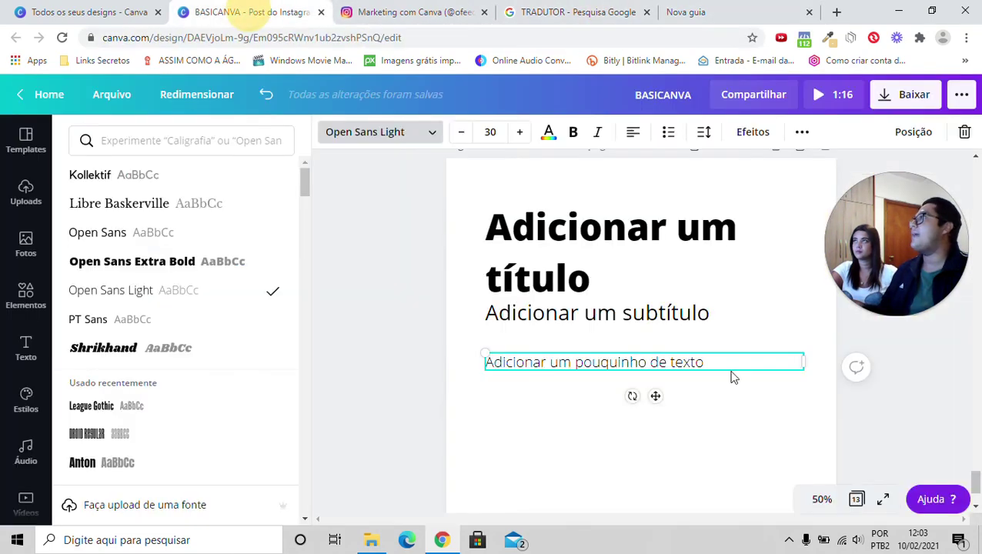
# - Extend the body text into a full paragraph by copying its sentence and pasting it nine times at the end
pyautogui.click(716, 358)
pyautogui.tripleClick(715, 358)
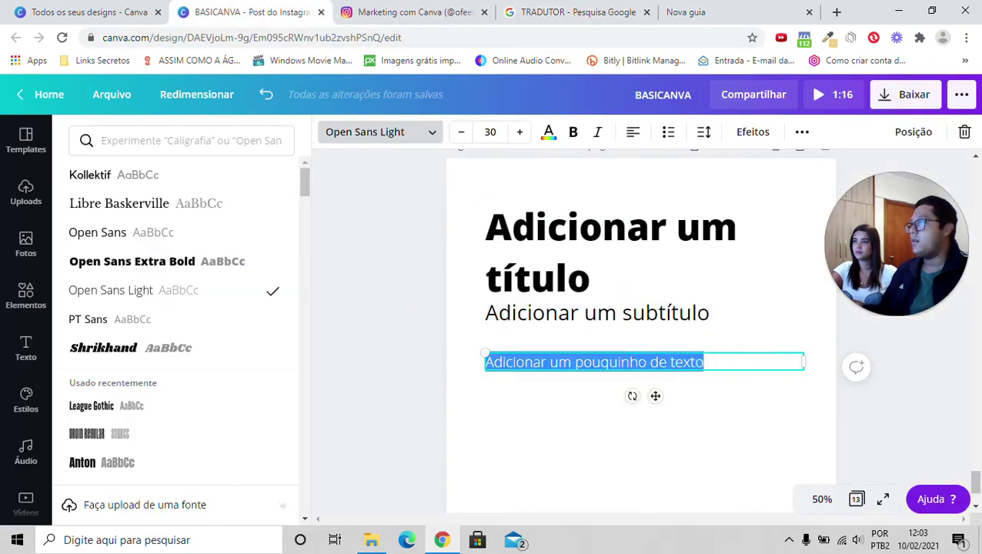
pyautogui.click(716, 358)
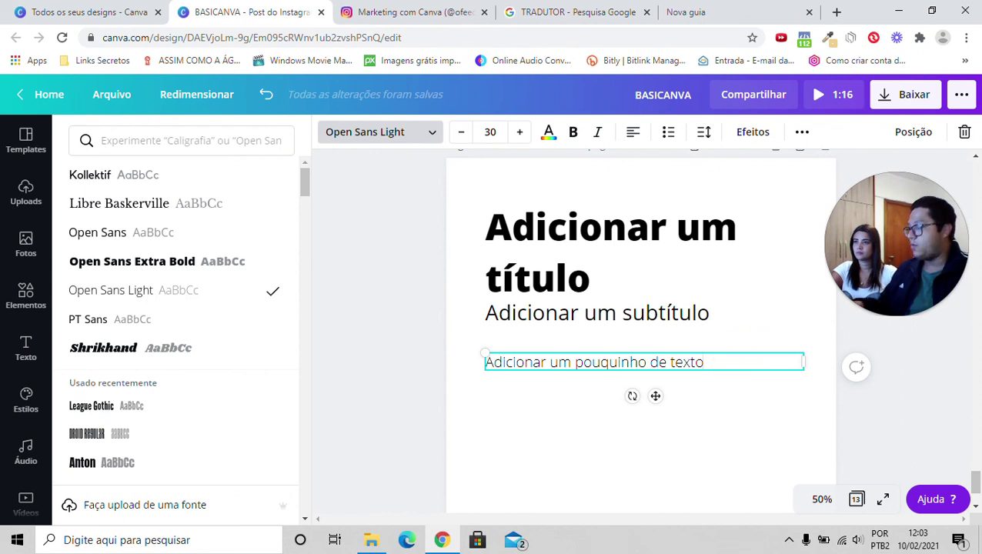
pyautogui.hotkey('ctrl', 'v')
pyautogui.hotkey('ctrl', 'v')
pyautogui.hotkey('ctrl', 'v')
pyautogui.hotkey('ctrl', 'v')
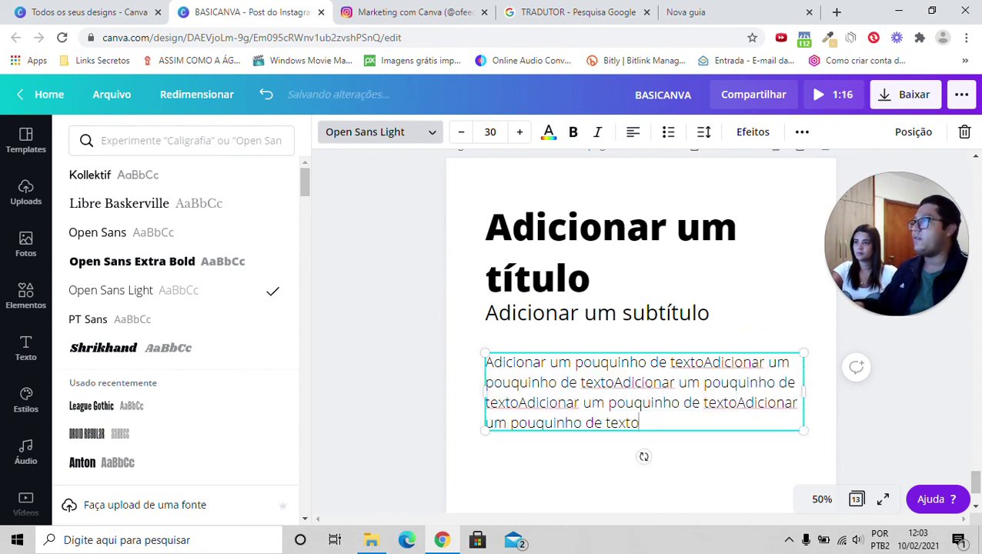
pyautogui.hotkey('ctrl', 'v')
pyautogui.hotkey('ctrl', 'v')
pyautogui.hotkey('ctrl', 'v')
pyautogui.hotkey('ctrl', 'v')
pyautogui.hotkey('ctrl', 'v')
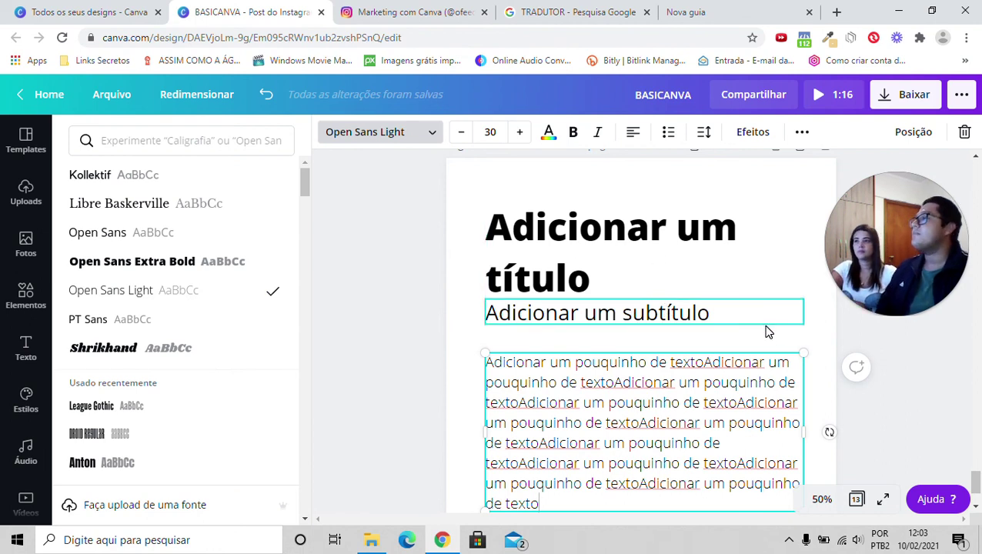
# - Move the title, subtitle and paragraph down the page together, leaving more space above the title
pyautogui.moveTo(723, 175); pyautogui.dragTo(625, 472)
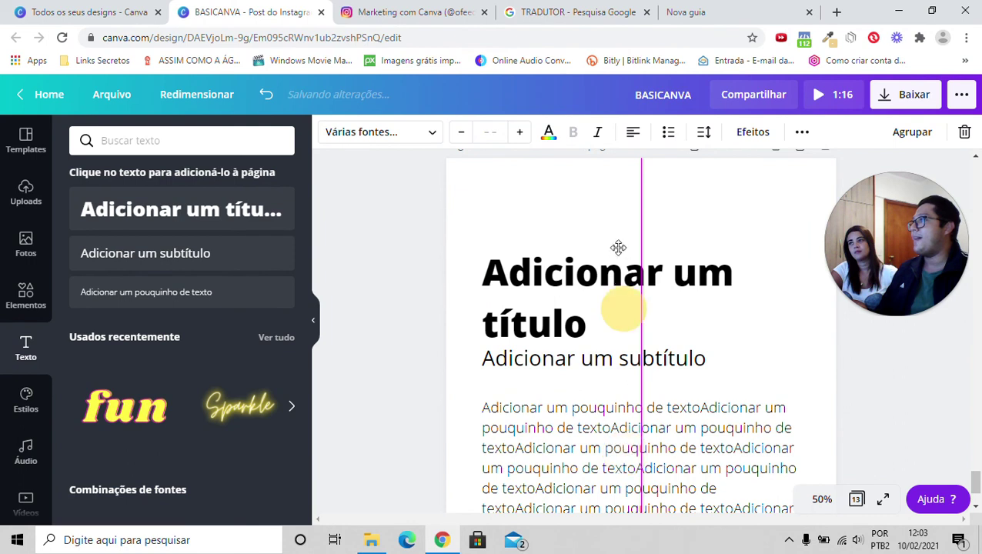
pyautogui.click(603, 209)
# - Add a square shape to the page and flatten it into a wide rectangle over the title's first line
pyautogui.click(25, 292)
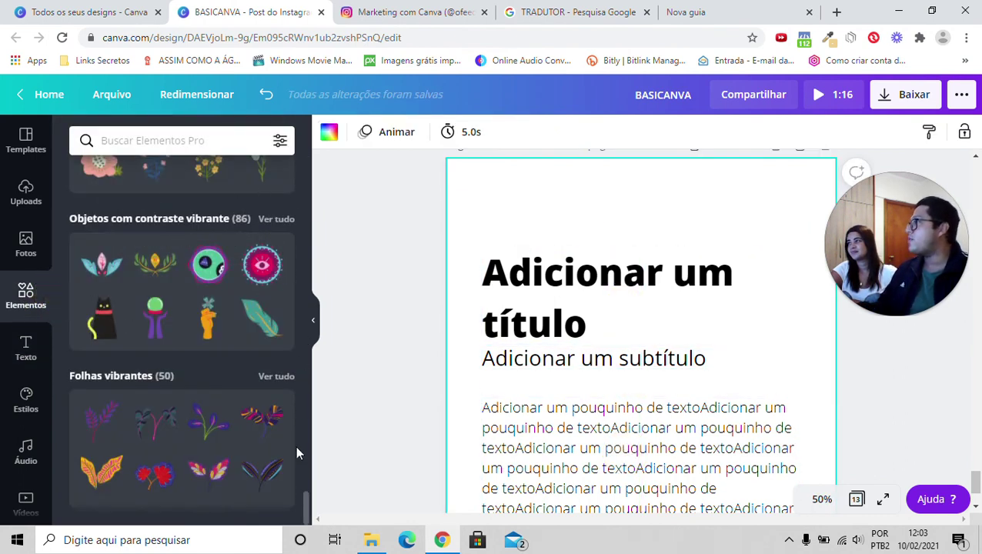
pyautogui.moveTo(306, 503); pyautogui.dragTo(300, 160)
pyautogui.scroll(-3, 190, 343)
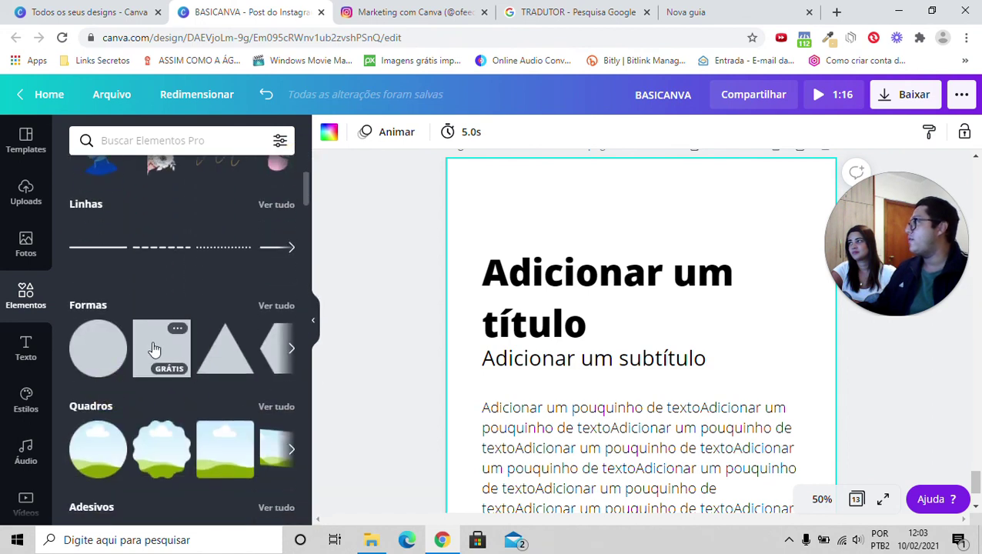
pyautogui.moveTo(335, 333); pyautogui.dragTo(715, 398)
pyautogui.moveTo(642, 458); pyautogui.dragTo(644, 290)
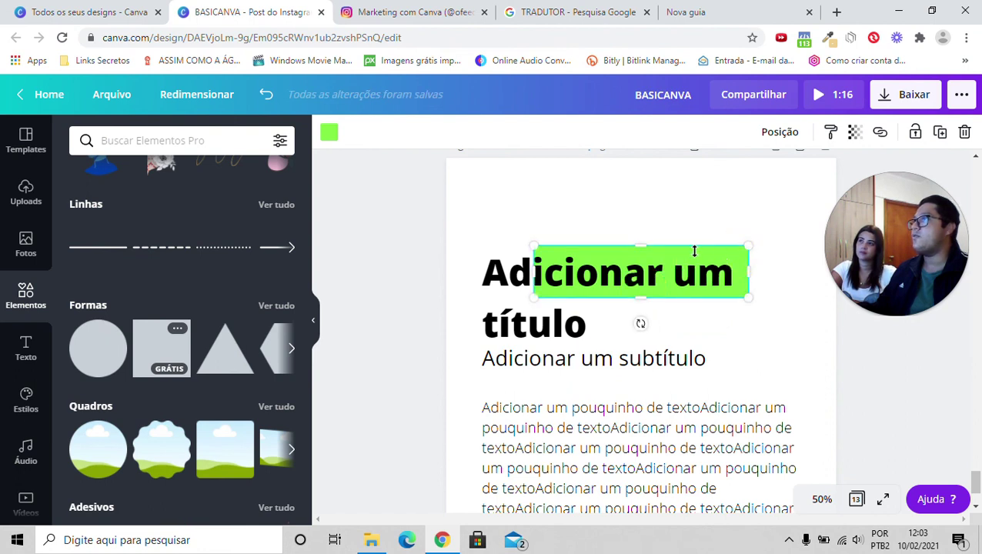
# - Nudge the green rectangle straight up until it sits just above the title without overlapping it
pyautogui.click(706, 209)
pyautogui.click(645, 249)
pyautogui.press('Escape')
pyautogui.click(646, 247)
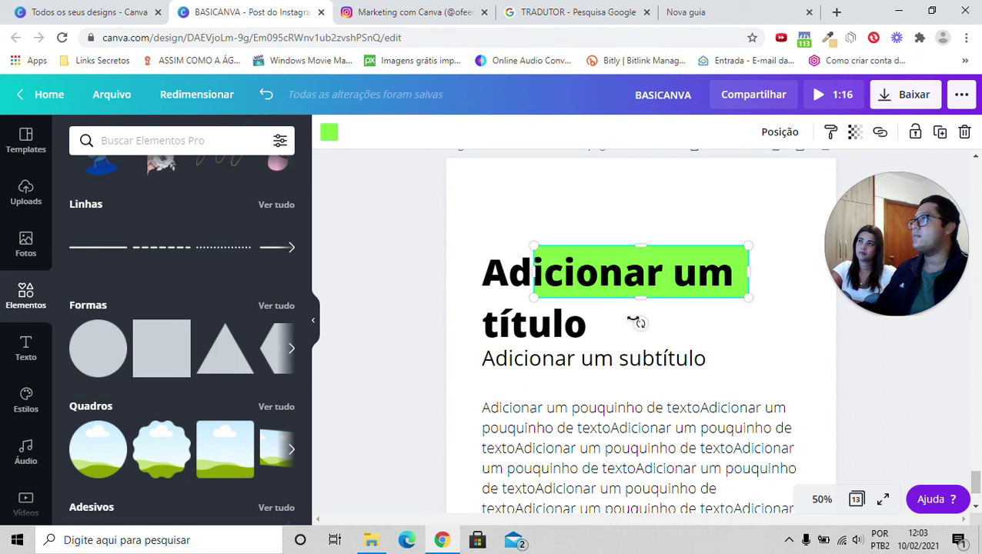
pyautogui.press('Up')
pyautogui.press('Up')
pyautogui.press('Up')
pyautogui.press('Up')
pyautogui.press('Up')
pyautogui.press('Up')
pyautogui.press('Up')
pyautogui.press('Up')
pyautogui.press('Up')
pyautogui.press('Up')
pyautogui.press('Up')
pyautogui.press('Up')
pyautogui.press('Up')
pyautogui.press('Up')
pyautogui.press('Up')
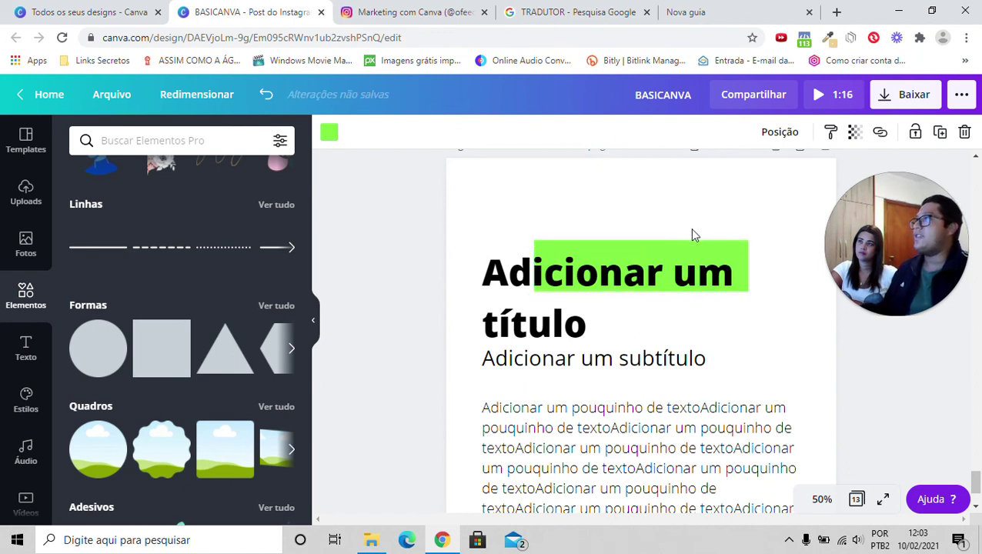
pyautogui.press('Up')
pyautogui.press('Up')
pyautogui.press('Up')
pyautogui.press('Up')
pyautogui.press('Up')
pyautogui.press('Up')
pyautogui.press('Up')
pyautogui.press('Up')
pyautogui.press('Up')
pyautogui.press('Up')
pyautogui.press('Up')
pyautogui.press('Up')
pyautogui.press('Up')
pyautogui.press('Up')
pyautogui.press('Up')
pyautogui.press('Up')
pyautogui.press('Up')
pyautogui.press('Up')
pyautogui.press('Up')
pyautogui.press('Up')
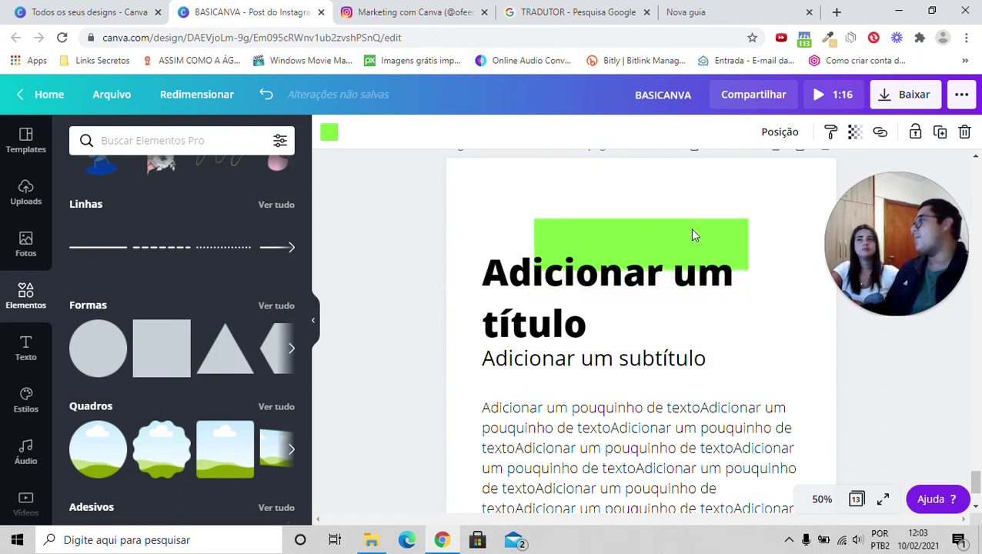
pyautogui.press('Up')
pyautogui.press('Up')
pyautogui.press('Up')
pyautogui.press('Up')
pyautogui.press('Up')
pyautogui.press('Up')
pyautogui.press('Up')
pyautogui.press('Up')
pyautogui.press('Up')
pyautogui.press('Up')
pyautogui.press('Up')
pyautogui.press('Up')
pyautogui.press('Up')
pyautogui.press('Up')
pyautogui.press('Up')
pyautogui.press('Up')
pyautogui.press('Up')
pyautogui.press('Up')
pyautogui.press('Up')
pyautogui.press('Up')
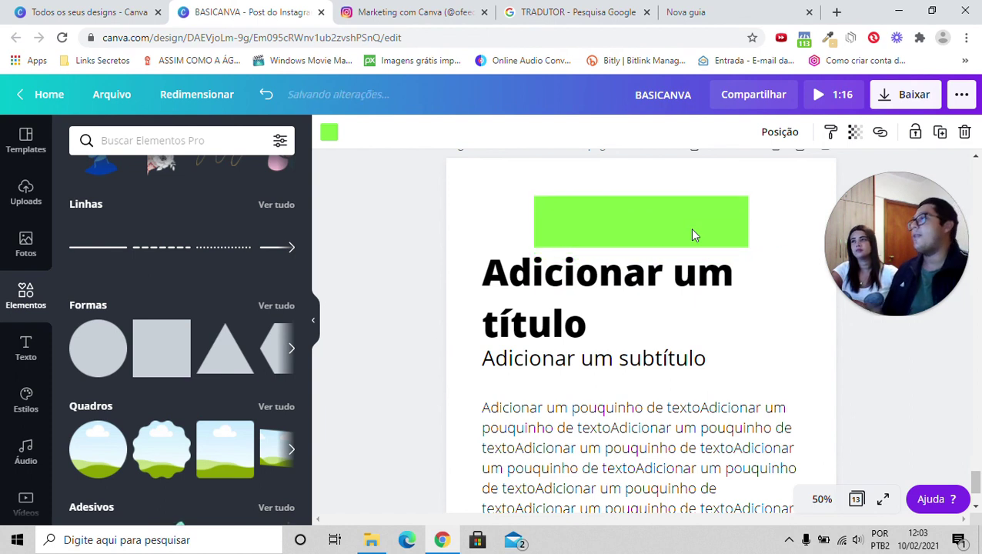
# - Widen the rectangle on both sides to the page margins and recolor it red
pyautogui.moveTo(534, 223); pyautogui.dragTo(478, 226)
pyautogui.moveTo(746, 221); pyautogui.dragTo(806, 215)
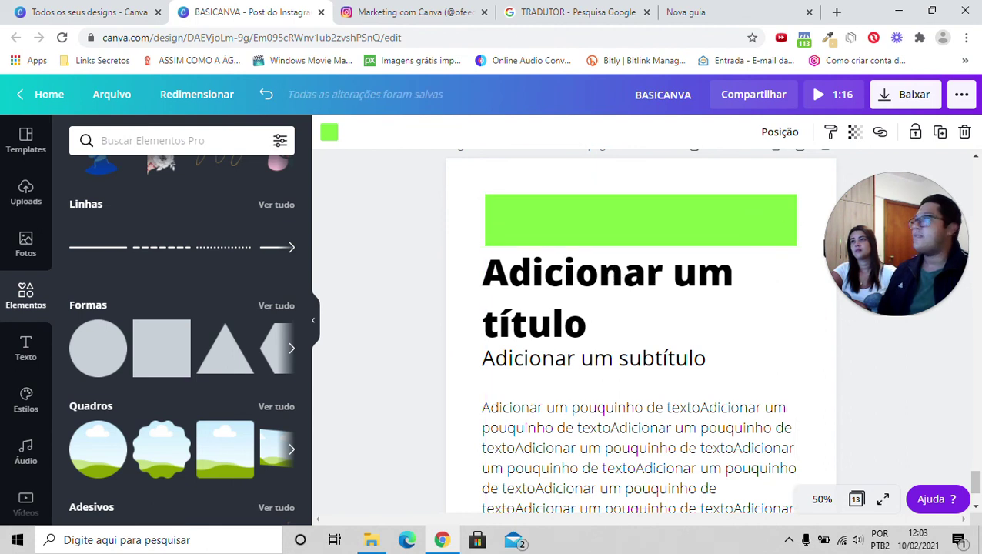
pyautogui.click(328, 135)
pyautogui.scroll(-5, 131, 431)
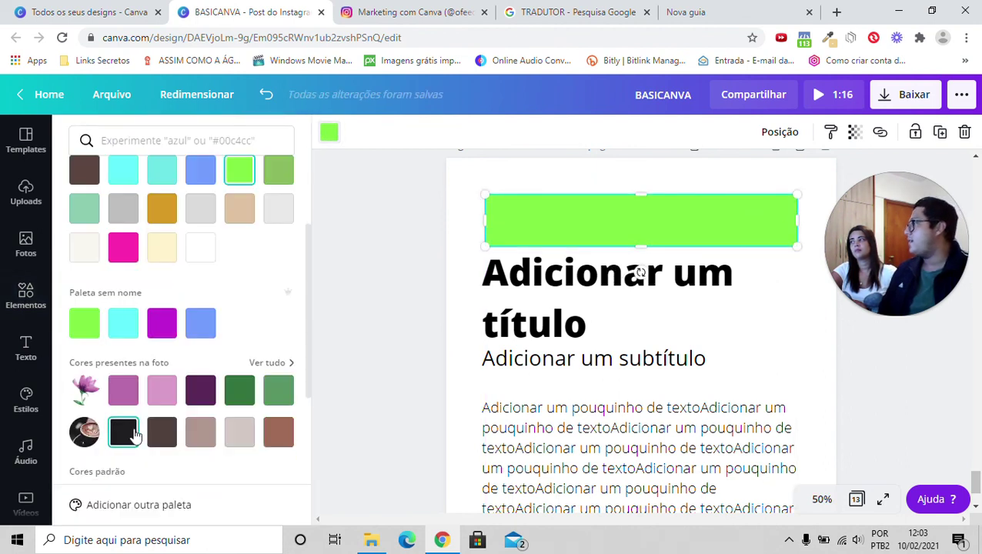
pyautogui.click(94, 373)
pyautogui.press('Escape')
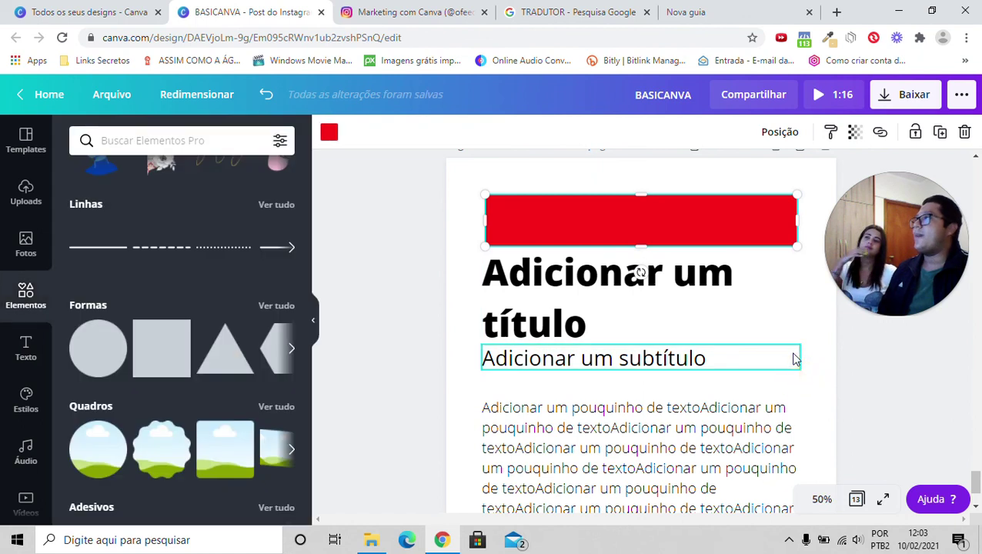
# - Scale the body paragraph down slightly so it is narrower than the title's text box
pyautogui.scroll(-2, 800, 350)
pyautogui.click(812, 340)
pyautogui.scroll(1, 693, 431)
pyautogui.click(746, 467)
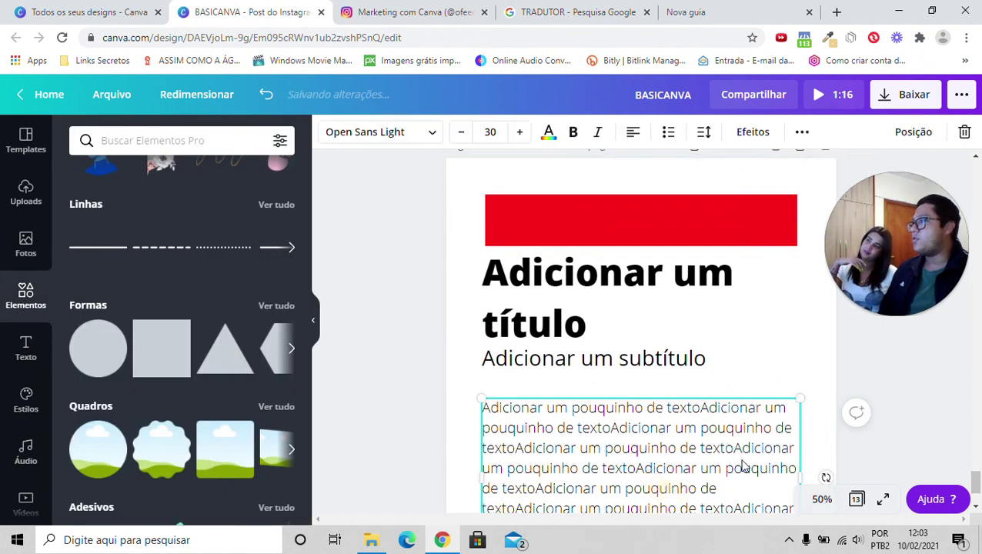
pyautogui.scroll(-1, 777, 477)
pyautogui.moveTo(795, 451); pyautogui.dragTo(730, 358)
# - Select the title text below the red rectangle on page 13
pyautogui.click(611, 220)
pyautogui.scroll(2, 616, 231)
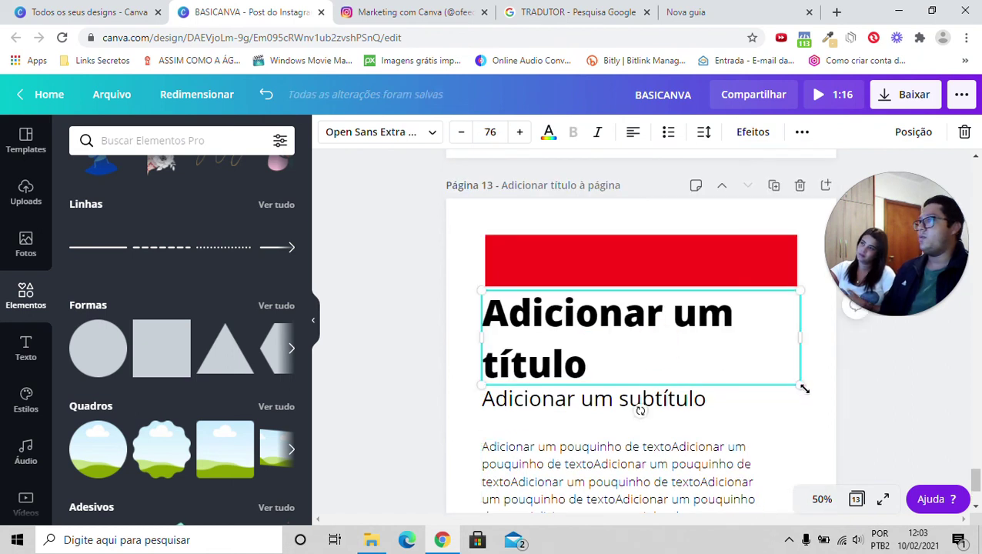